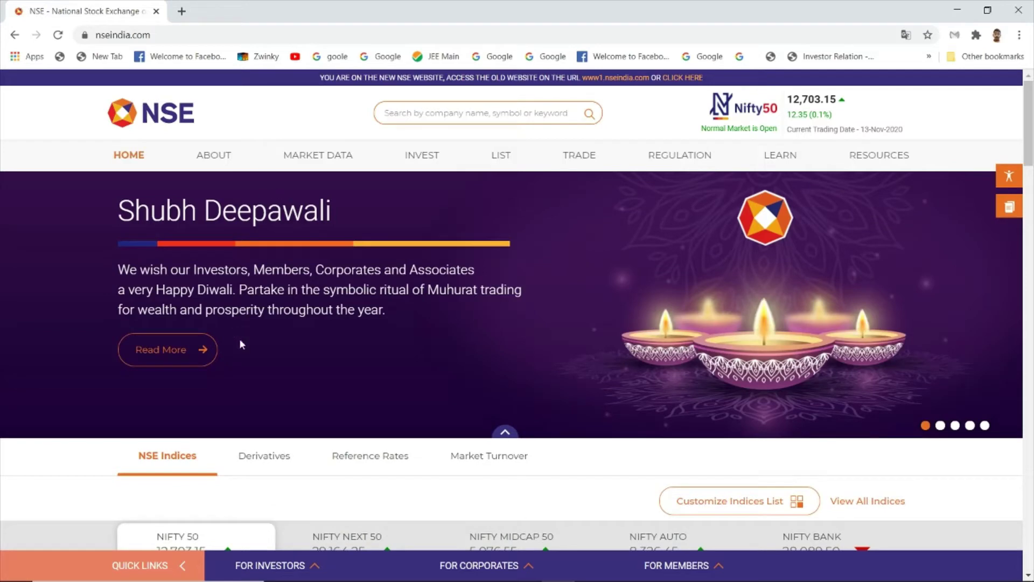
- Open the quote for the BANKNIFTY 19-Nov-2020 put with strike 27,500 from the equity derivatives table
{"action": "scroll", "coordinate": [292, 362], "scroll_direction": "down", "scroll_amount": 1}
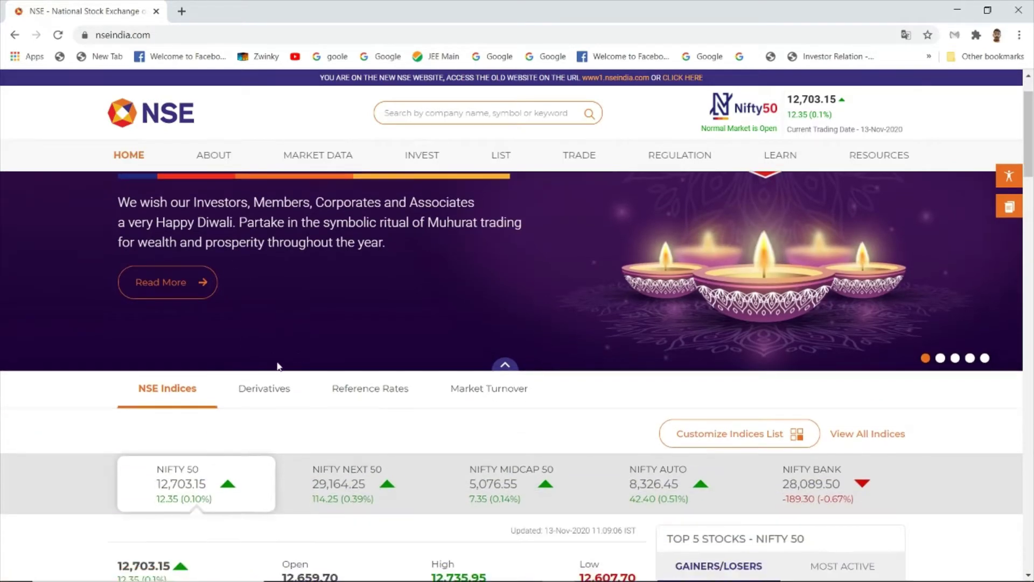
{"action": "left_click", "coordinate": [262, 390]}
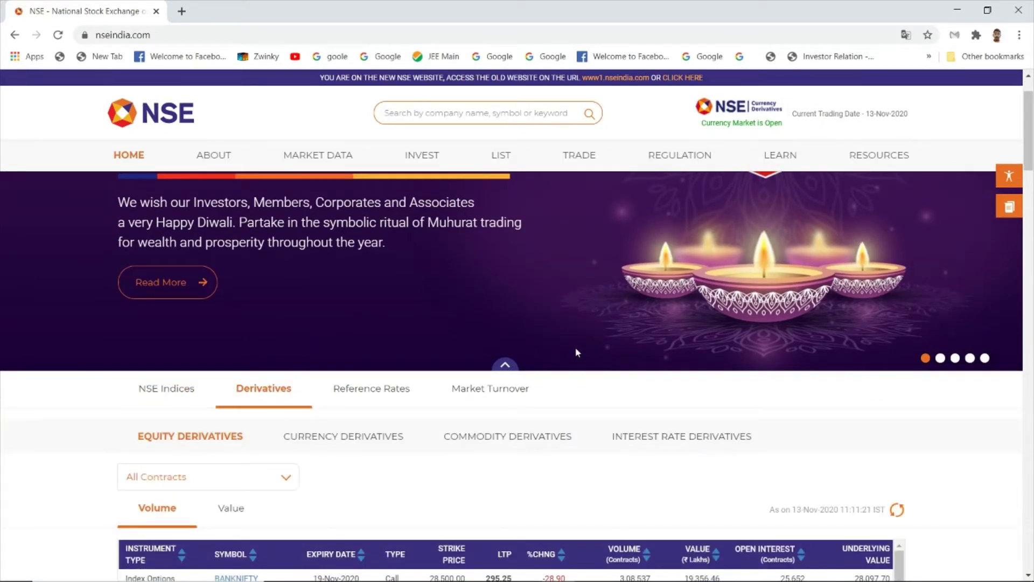
{"action": "scroll", "coordinate": [575, 352], "scroll_direction": "down", "scroll_amount": 5}
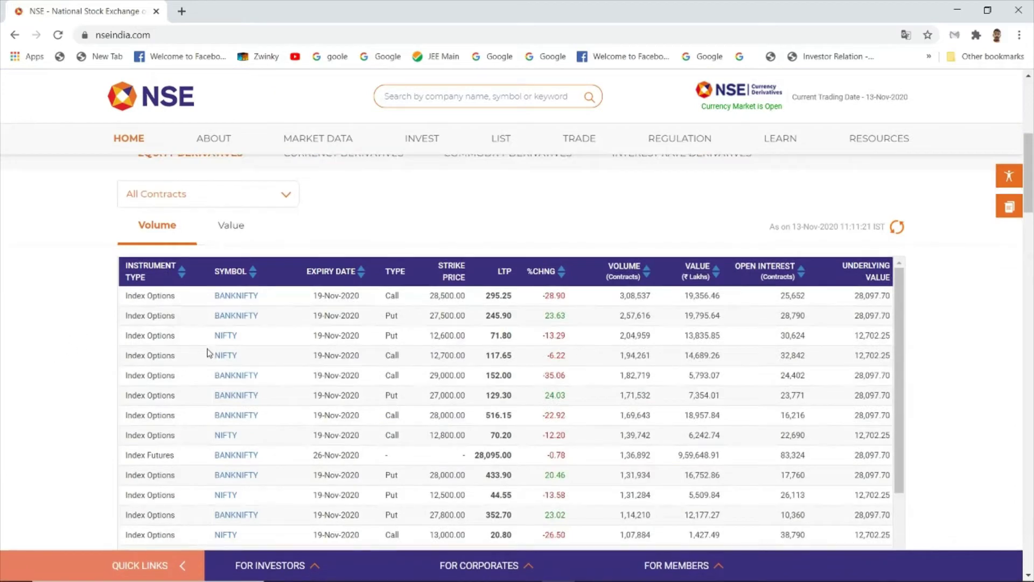
{"action": "left_click", "coordinate": [233, 318]}
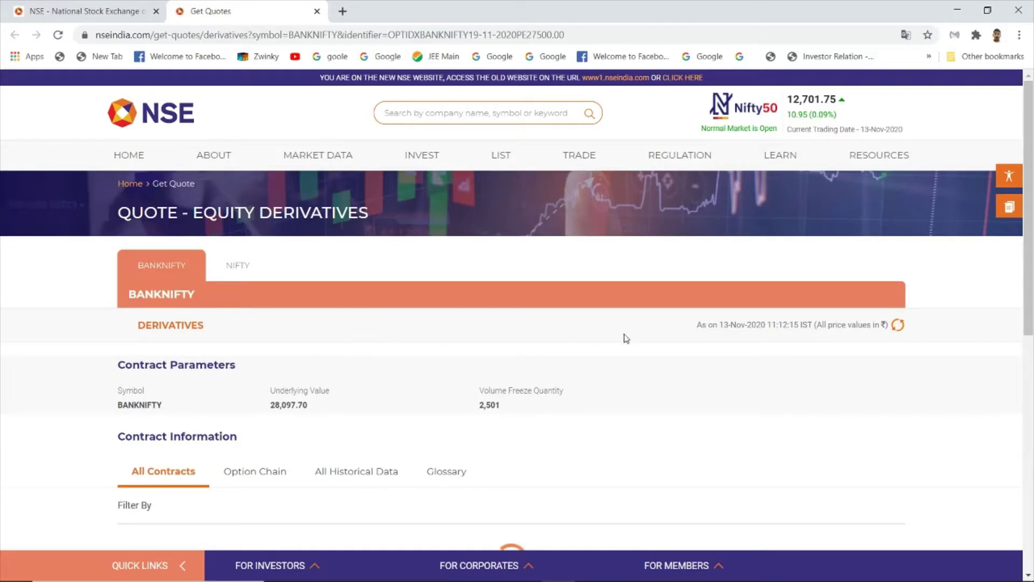
- Record the quote page's network activity in the developer tools while loading the Option Chain, and widen the developer tools pane
{"action": "left_click_drag", "start_coordinate": [1033, 276], "coordinate": [1033, 364]}
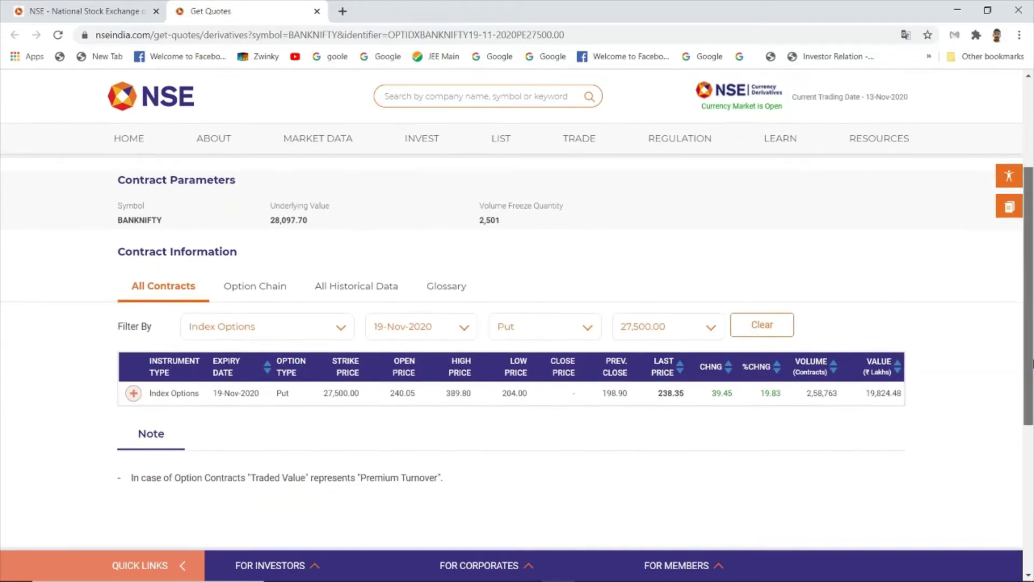
{"action": "right_click", "coordinate": [552, 434]}
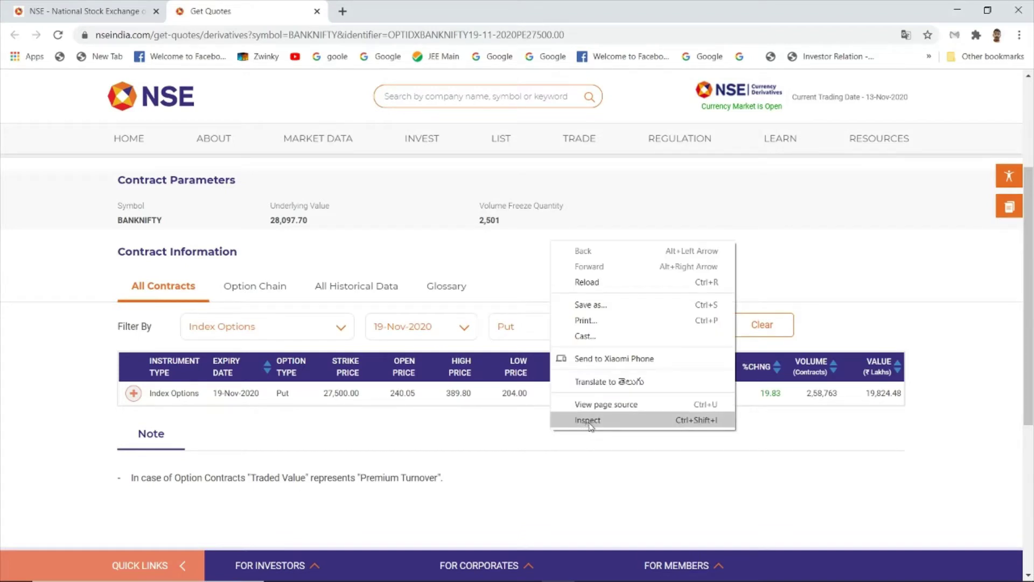
{"action": "left_click", "coordinate": [677, 424]}
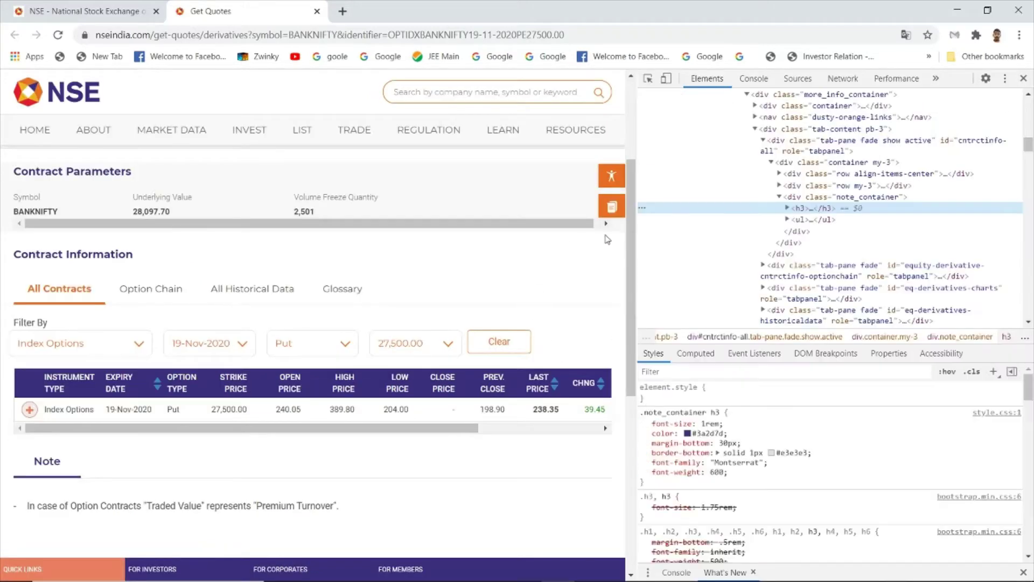
{"action": "left_click", "coordinate": [841, 78]}
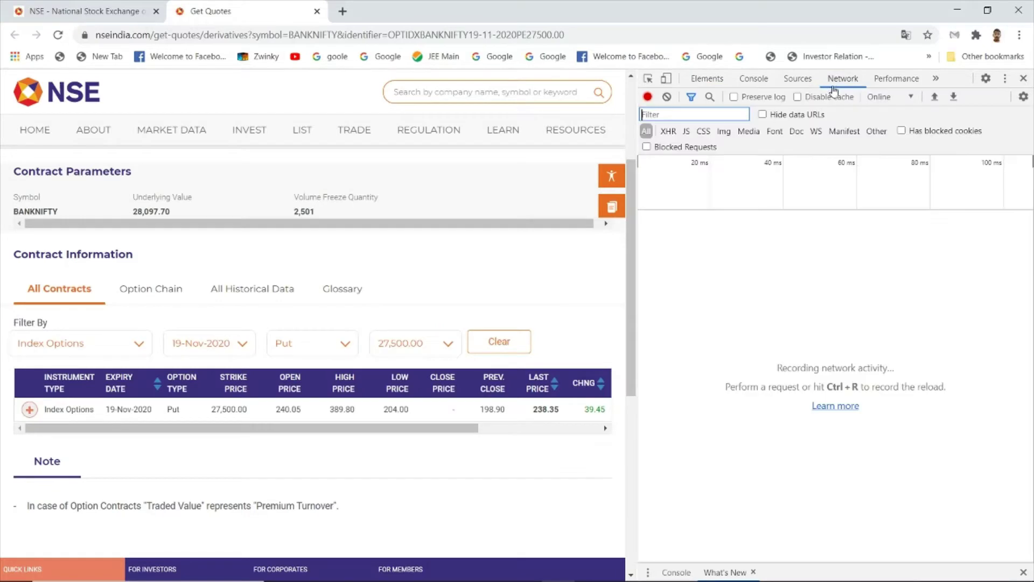
{"action": "left_click", "coordinate": [135, 296]}
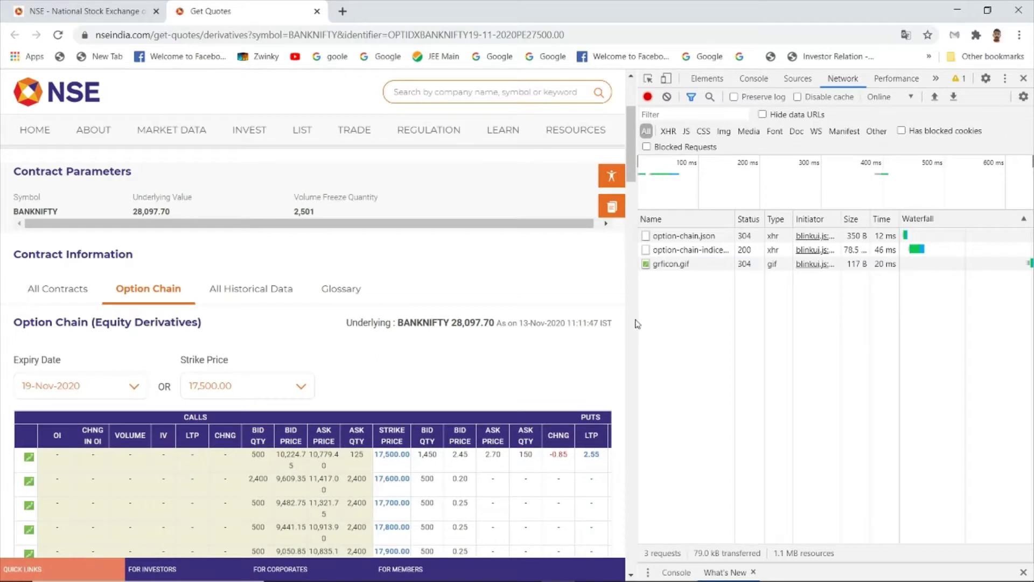
{"action": "left_click_drag", "start_coordinate": [638, 319], "coordinate": [421, 319]}
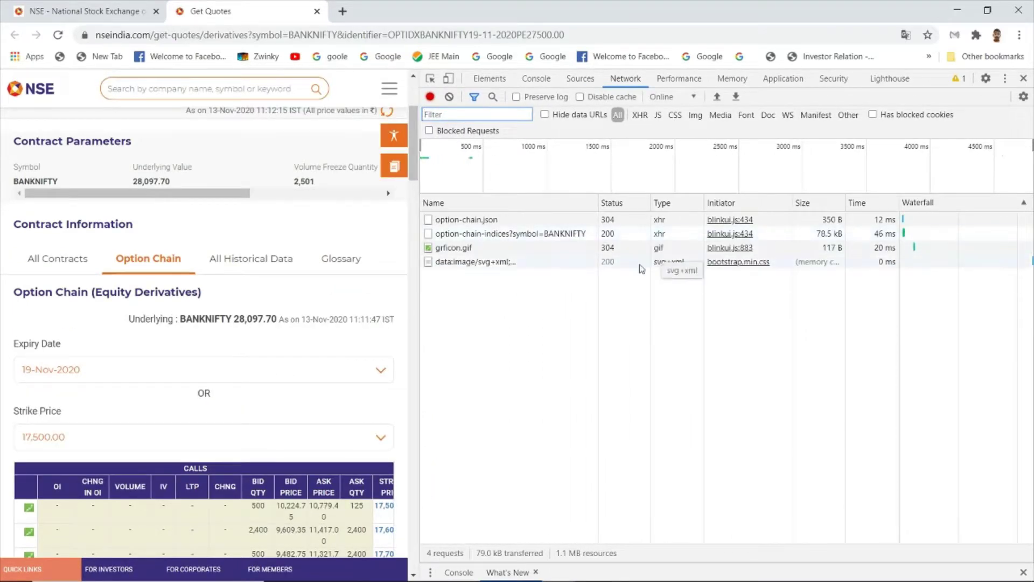
- Reload the page with the Option Chain shown and open the headers of the option-chain-indices?symbol=BANKNIFTY network request
{"action": "left_click", "coordinate": [56, 35]}
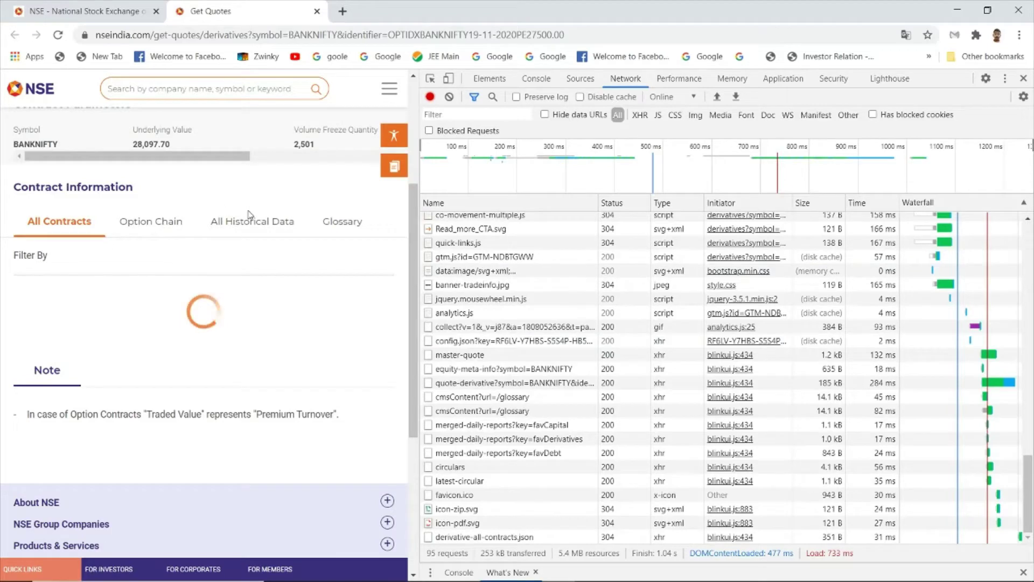
{"action": "left_click", "coordinate": [169, 225]}
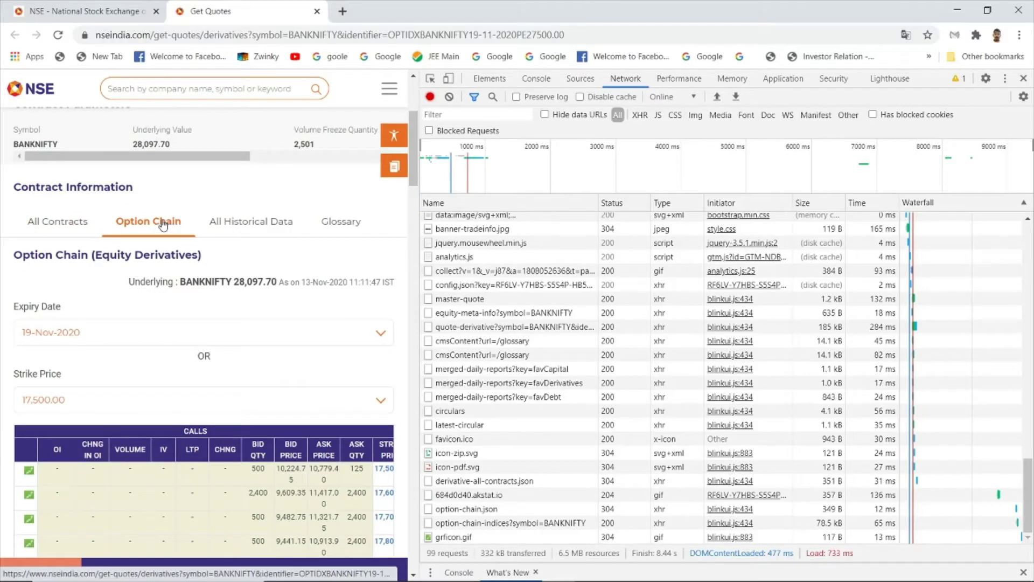
{"action": "scroll", "coordinate": [516, 271], "scroll_direction": "up", "scroll_amount": 10}
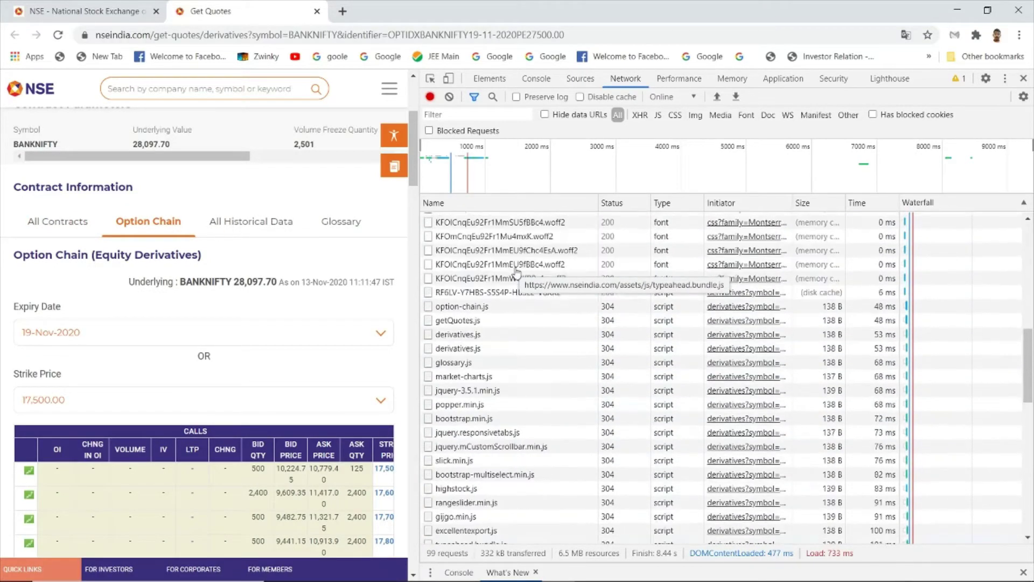
{"action": "scroll", "coordinate": [516, 271], "scroll_direction": "up", "scroll_amount": 10}
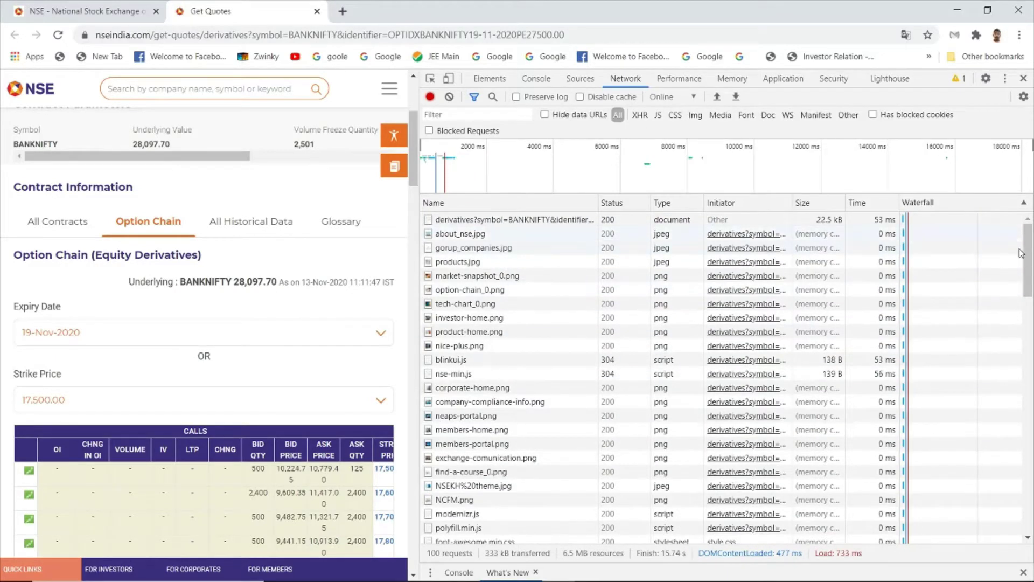
{"action": "left_click_drag", "start_coordinate": [1022, 253], "coordinate": [1022, 502]}
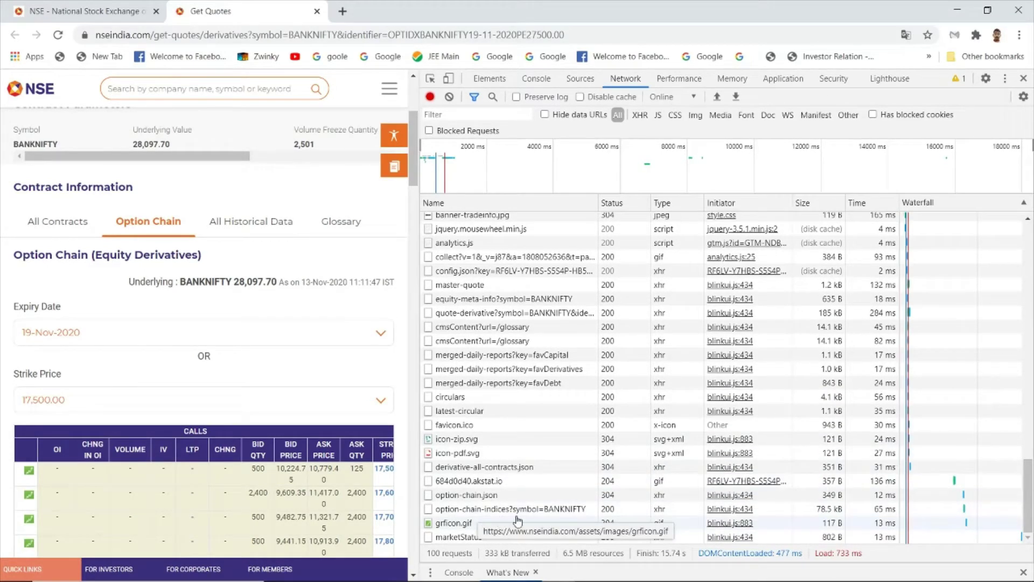
{"action": "left_click", "coordinate": [548, 498]}
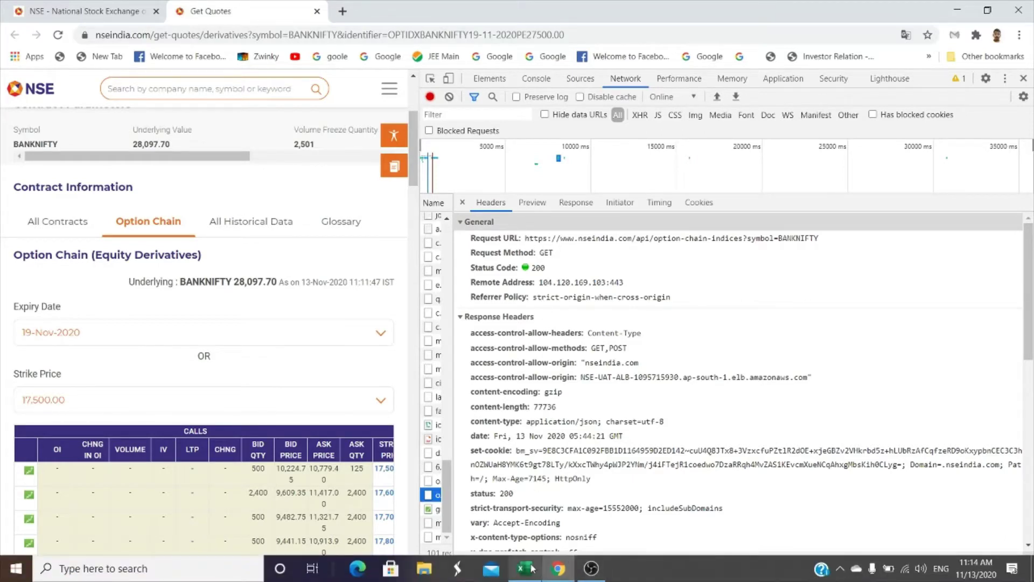
- Switch to Excel and start an advanced data import from the web on the Paper trading sheet
{"action": "left_click", "coordinate": [525, 568]}
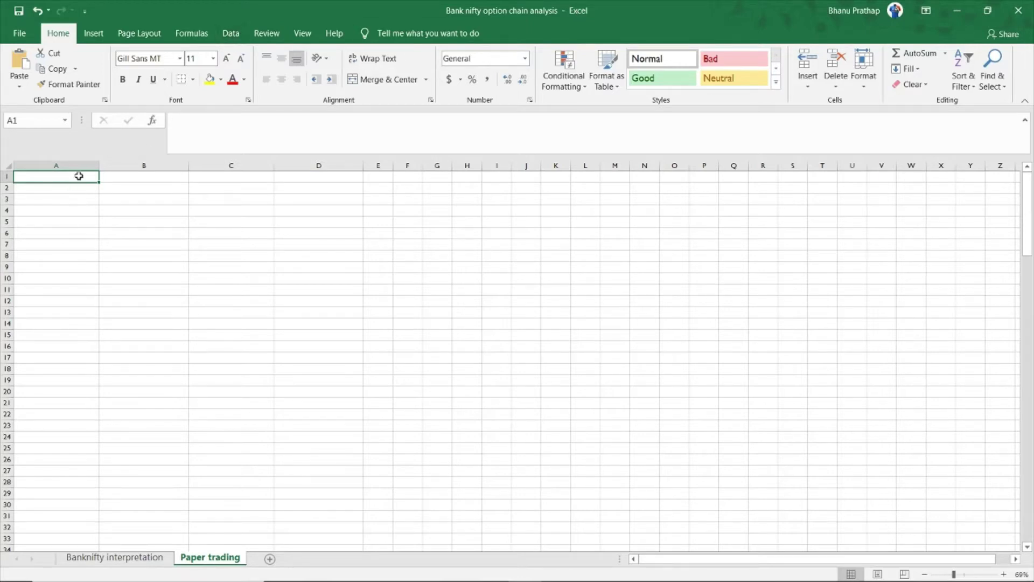
{"action": "left_click", "coordinate": [231, 33]}
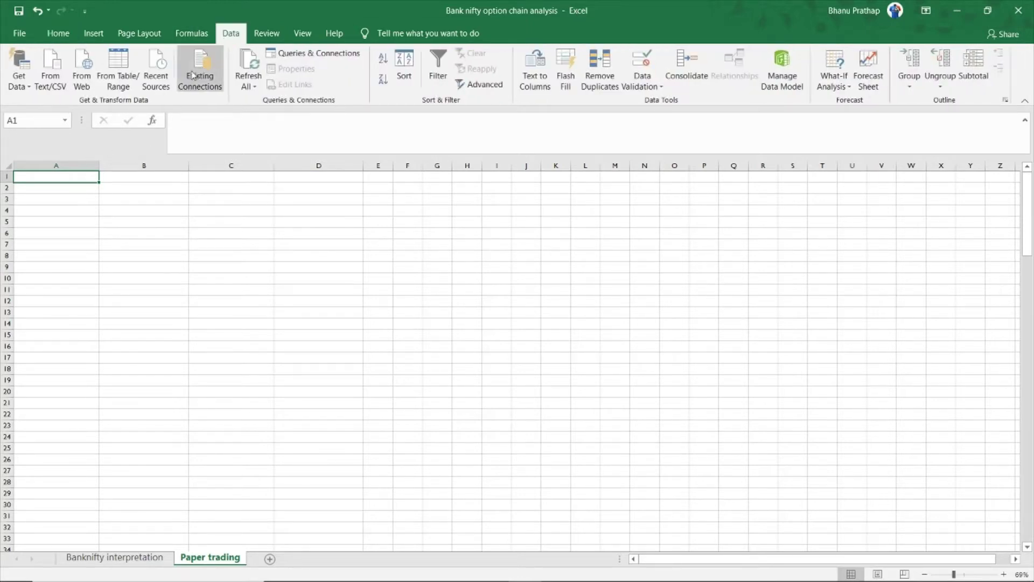
{"action": "left_click", "coordinate": [81, 66]}
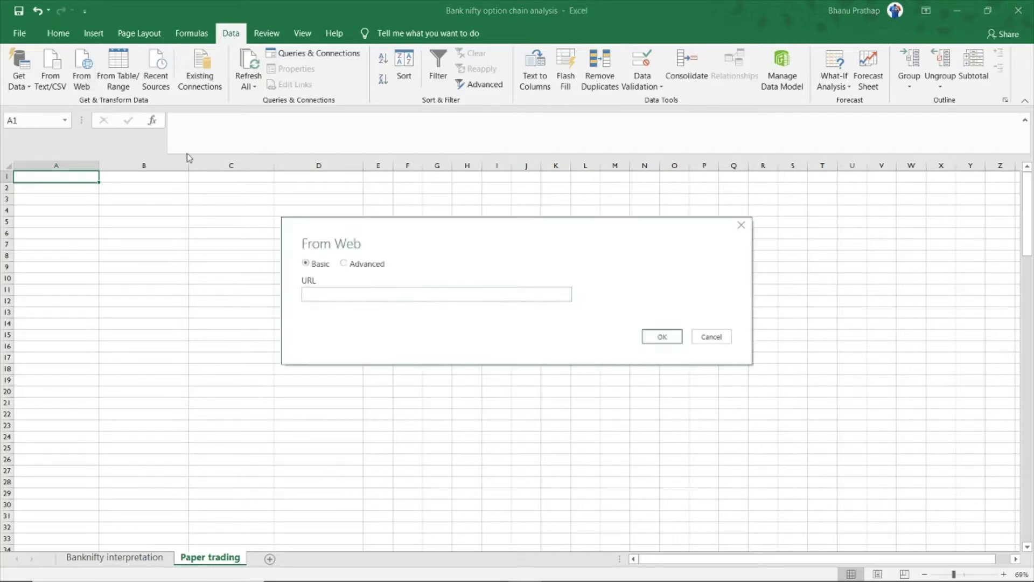
{"action": "left_click", "coordinate": [356, 264]}
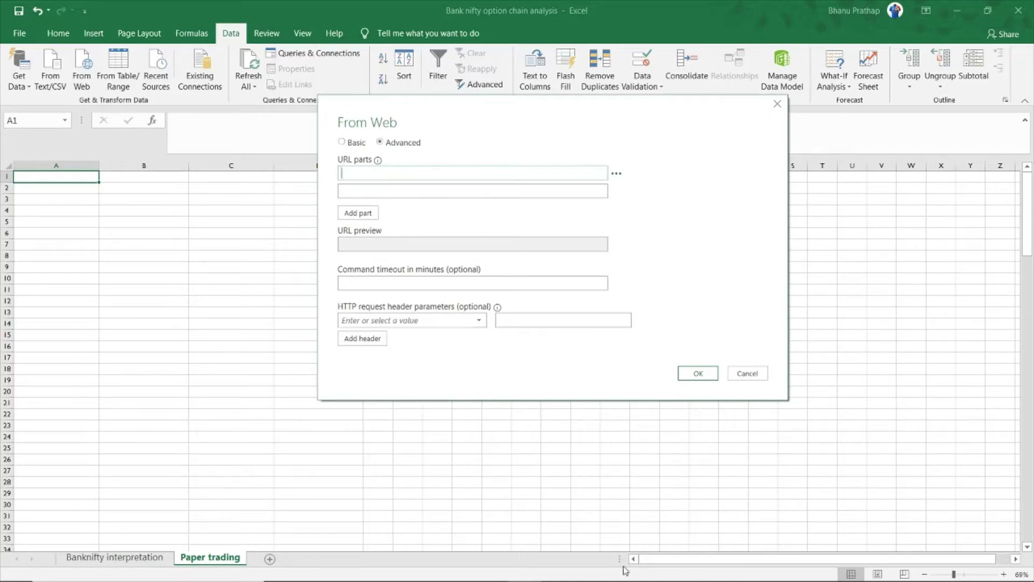
{"action": "left_click", "coordinate": [561, 571]}
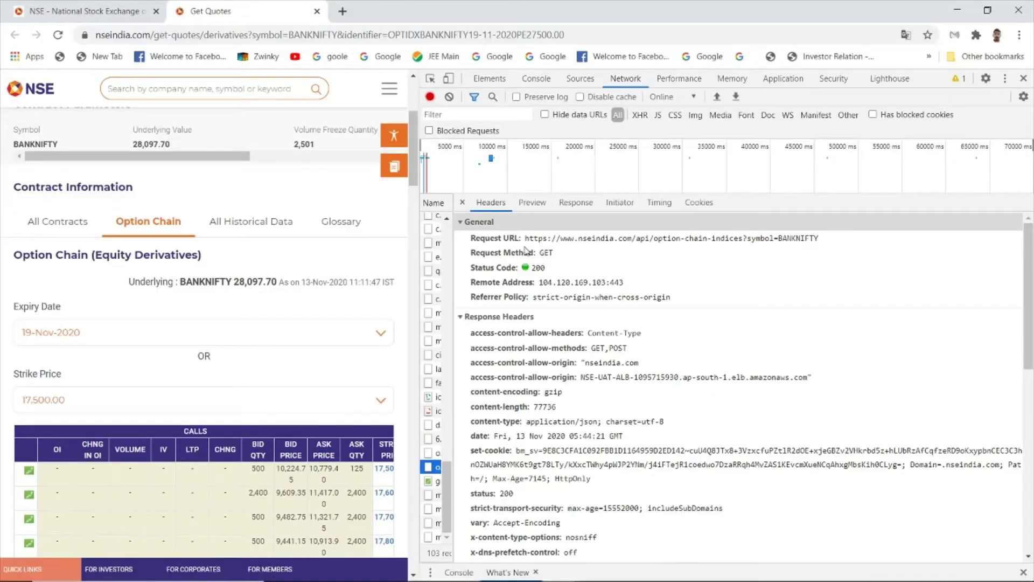
{"action": "left_click_drag", "start_coordinate": [525, 241], "coordinate": [829, 244]}
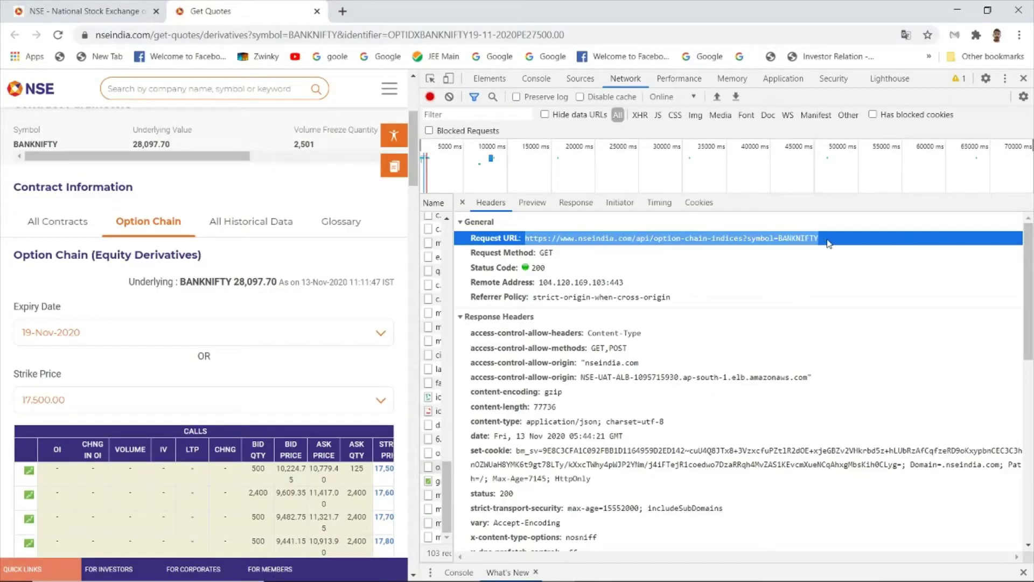
{"action": "right_click", "coordinate": [818, 242]}
{"action": "left_click", "coordinate": [776, 250]}
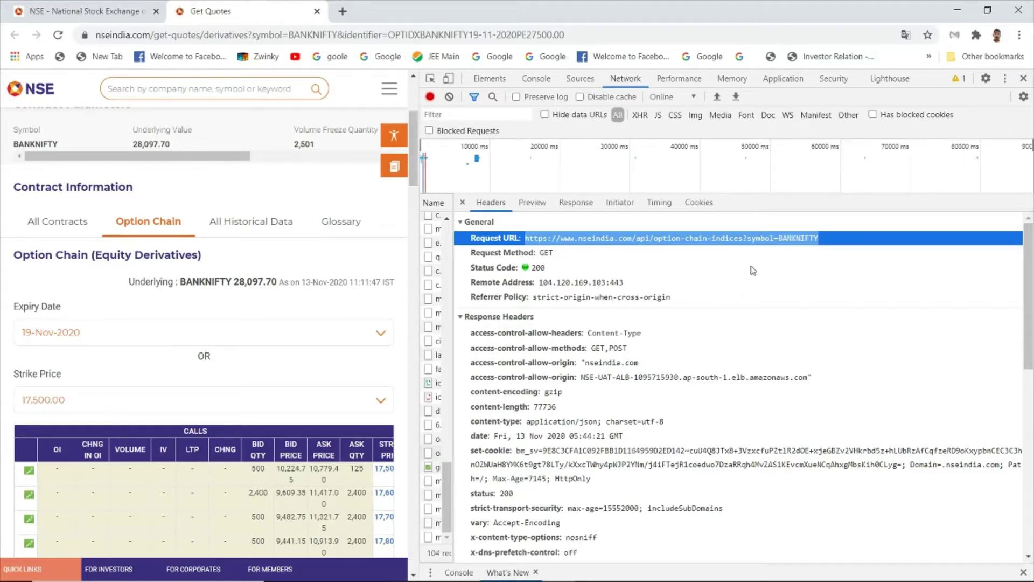
{"action": "left_click", "coordinate": [524, 568]}
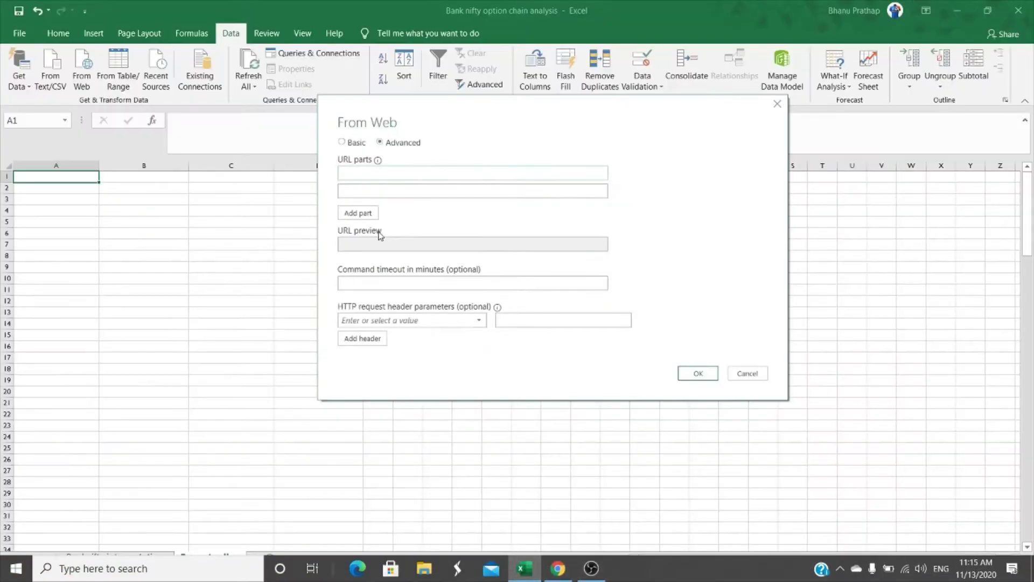
{"action": "right_click", "coordinate": [368, 173]}
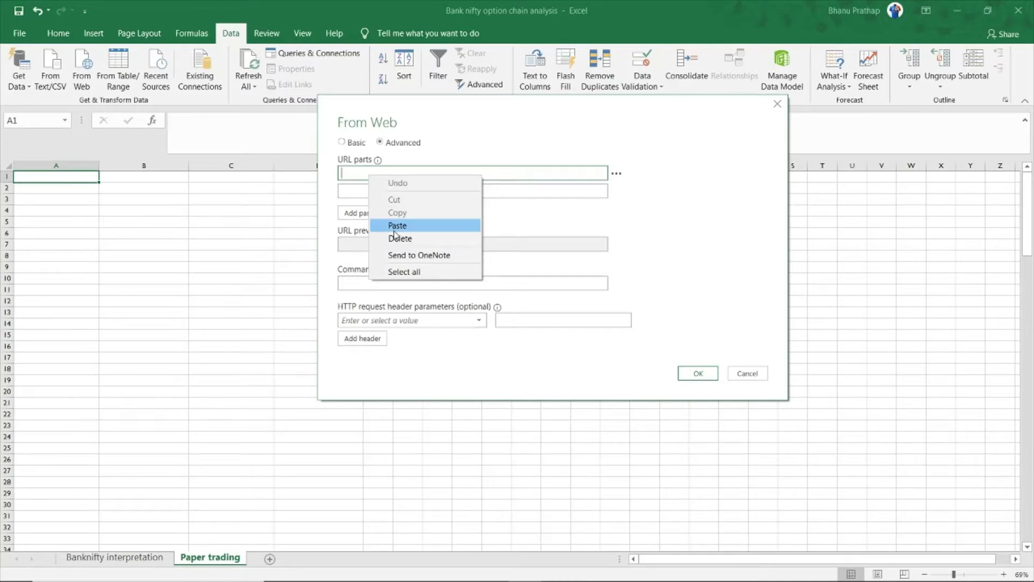
{"action": "left_click", "coordinate": [413, 225]}
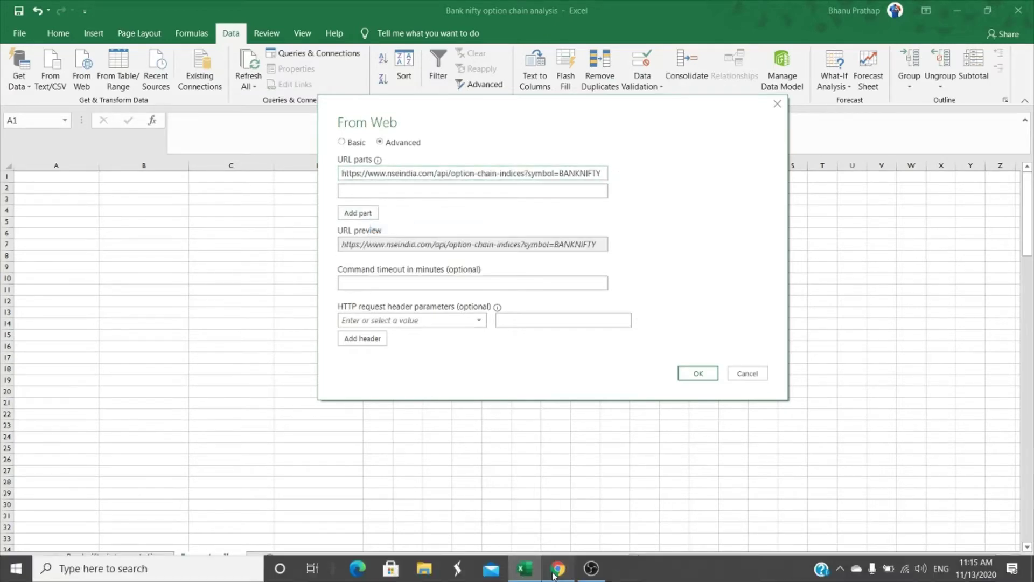
- Copy the accept-encoding name from the request headers in Chrome and enter it as the first HTTP request header parameter in Excel
{"action": "left_click", "coordinate": [557, 569]}
{"action": "scroll", "coordinate": [496, 360], "scroll_direction": "down", "scroll_amount": 1}
{"action": "scroll", "coordinate": [496, 359], "scroll_direction": "down", "scroll_amount": 3}
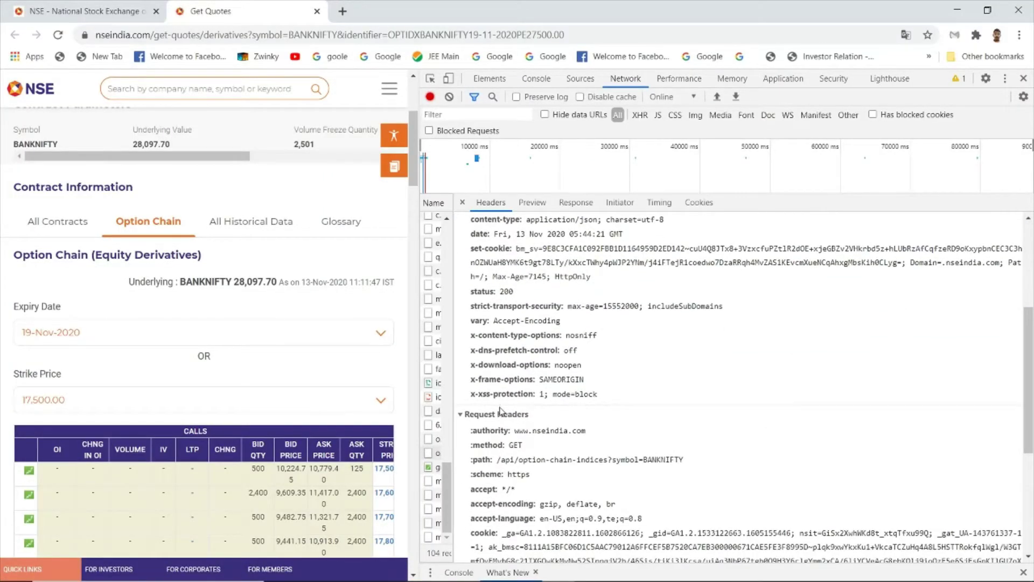
{"action": "scroll", "coordinate": [500, 412], "scroll_direction": "down", "scroll_amount": 1}
{"action": "scroll", "coordinate": [501, 405], "scroll_direction": "down", "scroll_amount": 1}
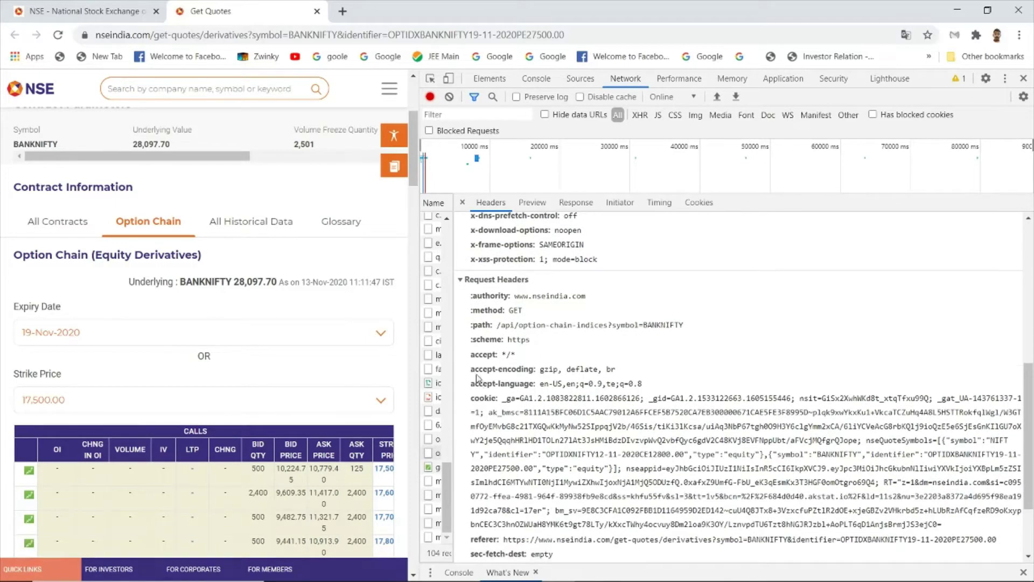
{"action": "left_click_drag", "start_coordinate": [472, 371], "coordinate": [523, 372]}
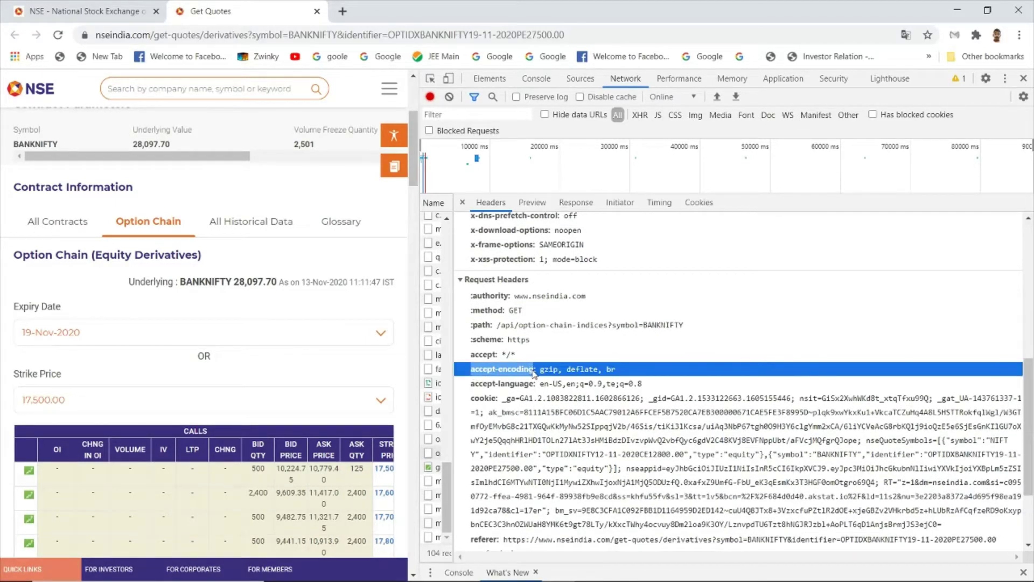
{"action": "right_click", "coordinate": [525, 371]}
{"action": "left_click", "coordinate": [534, 379]}
{"action": "left_click", "coordinate": [524, 568]}
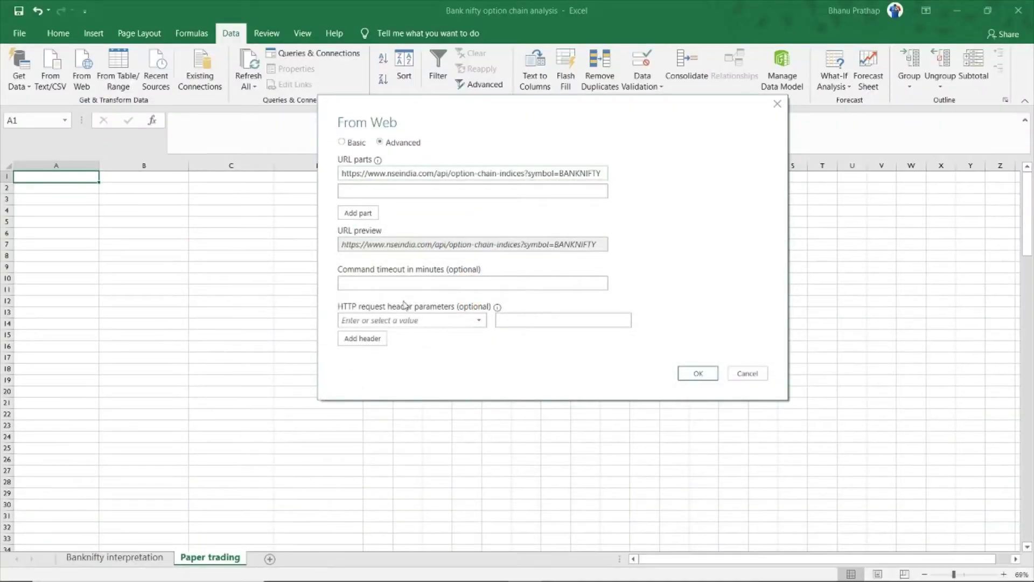
{"action": "left_click", "coordinate": [398, 319]}
{"action": "right_click", "coordinate": [397, 320]}
{"action": "left_click", "coordinate": [423, 370]}
- Copy "gzip, deflate" from Chrome as the accept-encoding value in Excel's web import and add a second header row
{"action": "left_click", "coordinate": [558, 568]}
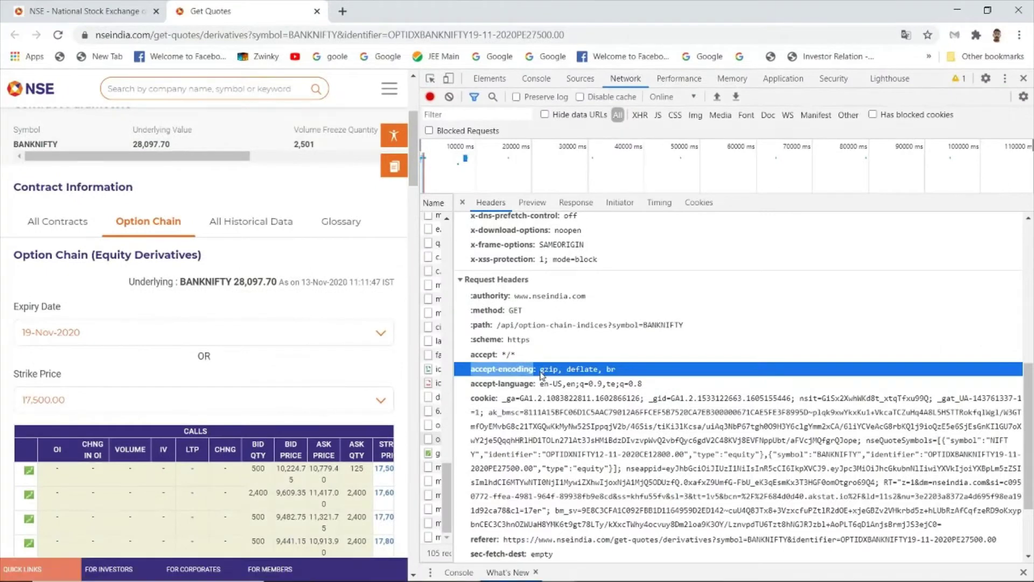
{"action": "left_click_drag", "start_coordinate": [540, 370], "coordinate": [596, 372]}
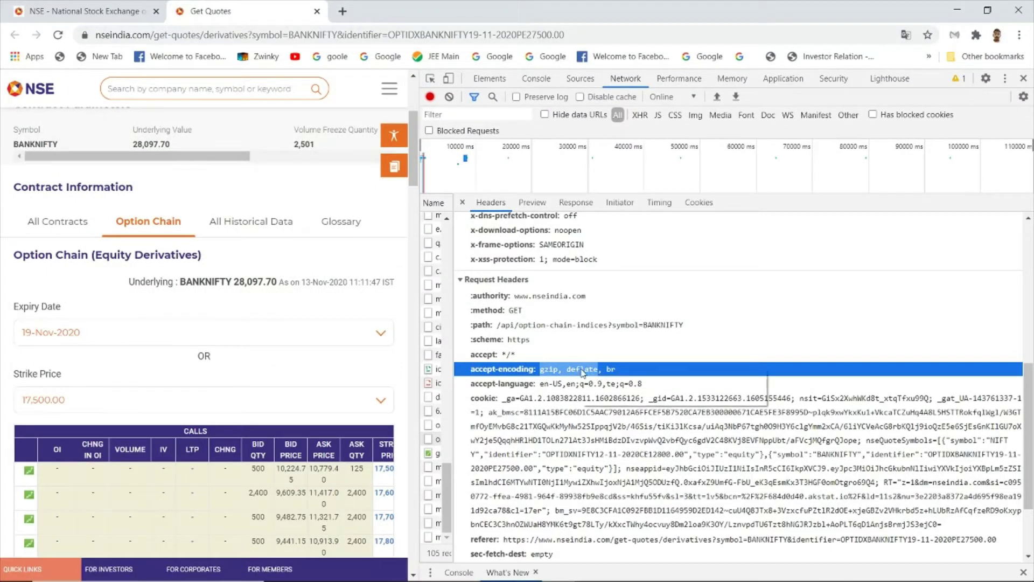
{"action": "right_click", "coordinate": [598, 373]}
{"action": "left_click", "coordinate": [592, 379]}
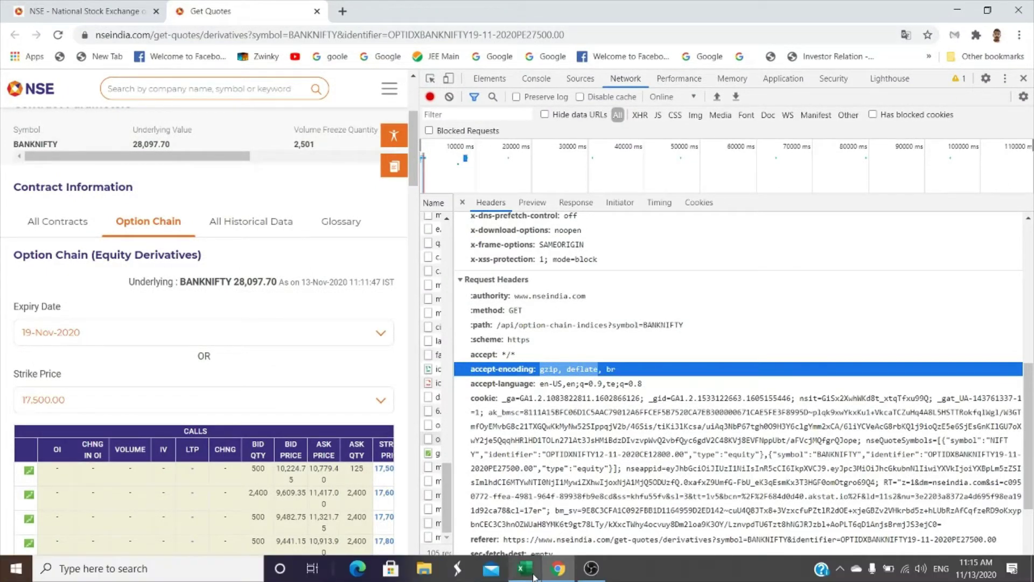
{"action": "left_click", "coordinate": [558, 570]}
{"action": "right_click", "coordinate": [522, 325]}
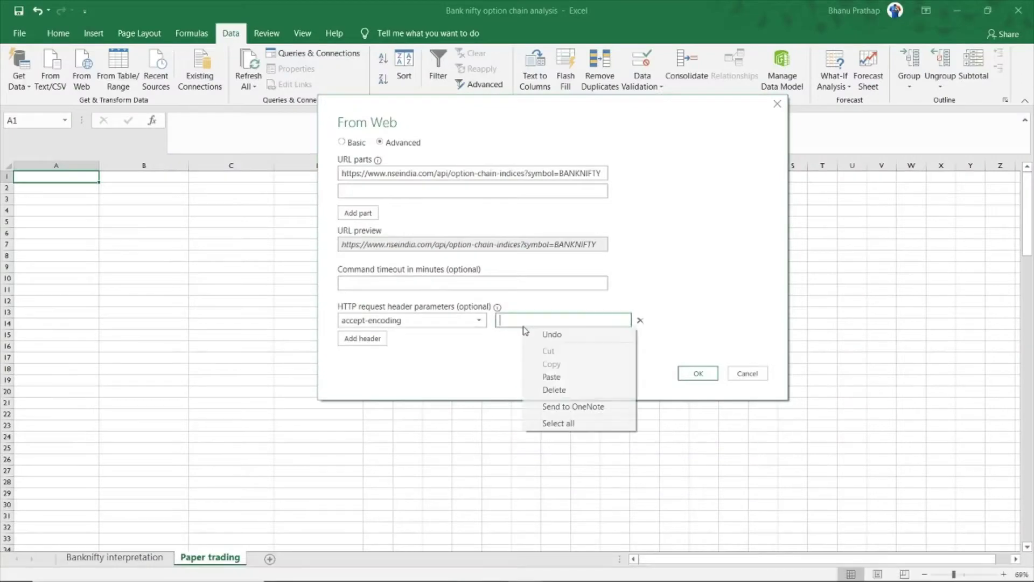
{"action": "left_click", "coordinate": [531, 377]}
{"action": "left_click", "coordinate": [370, 344]}
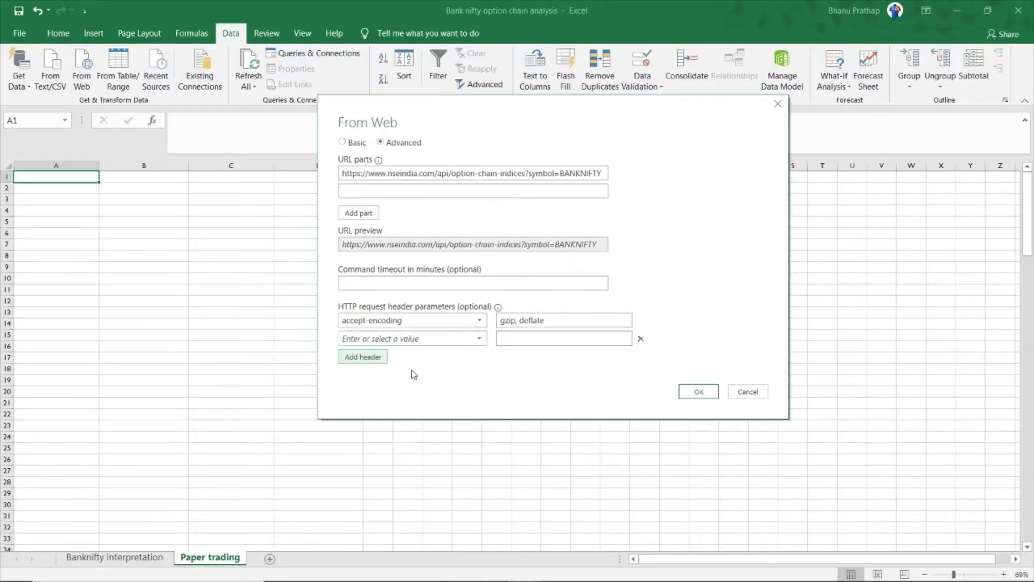
- Copy the accept-language name from the request headers in Chrome and paste it as the second HTTP header parameter in Excel
{"action": "left_click", "coordinate": [558, 569]}
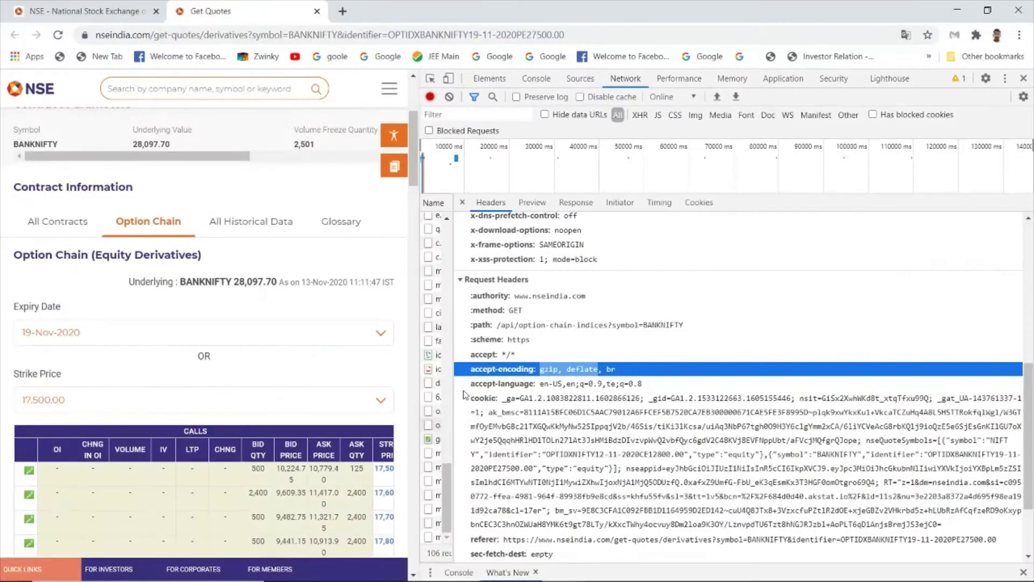
{"action": "left_click_drag", "start_coordinate": [472, 387], "coordinate": [522, 387]}
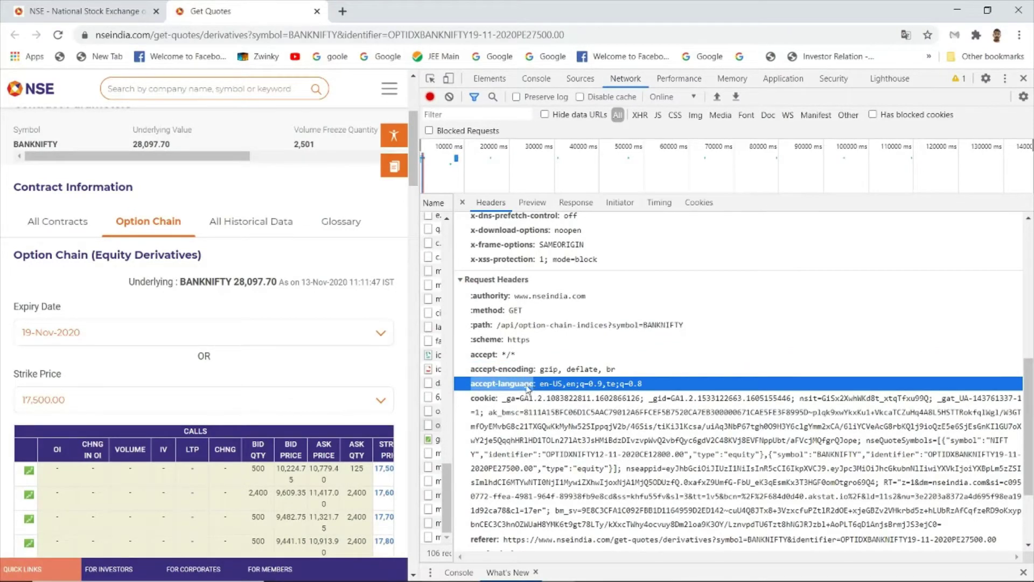
{"action": "right_click", "coordinate": [527, 387]}
{"action": "left_click", "coordinate": [531, 398]}
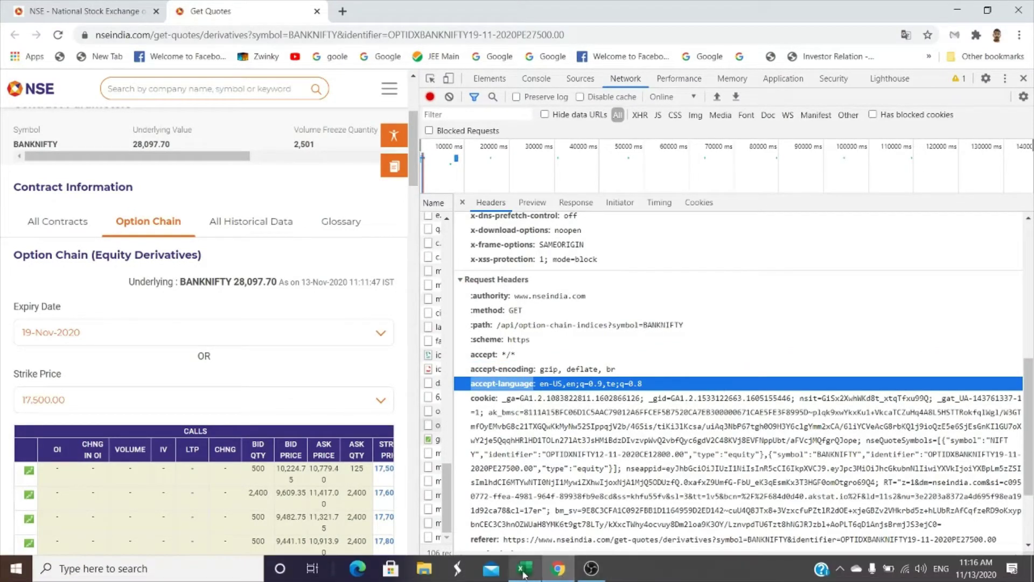
{"action": "left_click", "coordinate": [523, 568]}
{"action": "left_click", "coordinate": [377, 338]}
{"action": "right_click", "coordinate": [375, 341]}
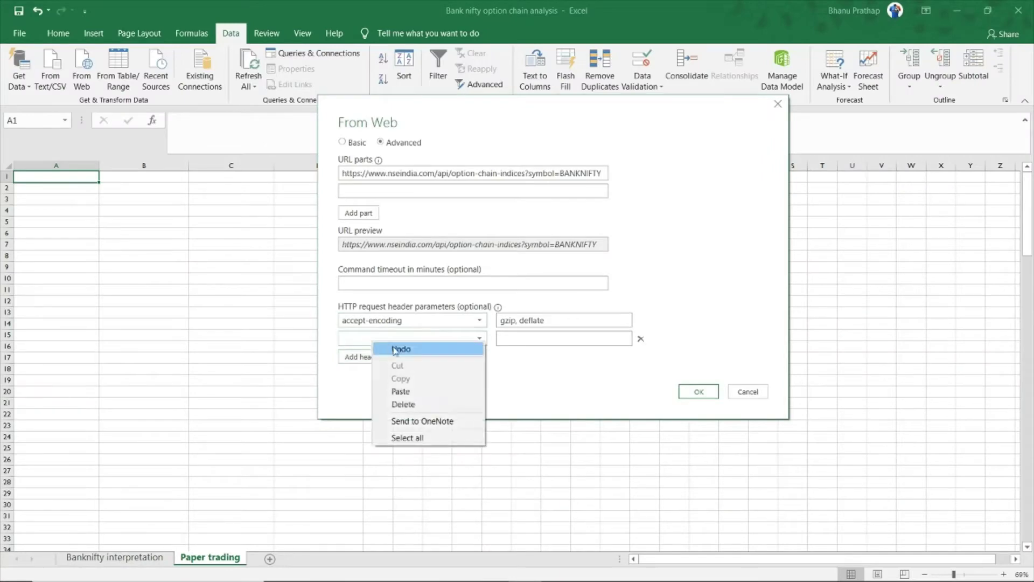
{"action": "left_click", "coordinate": [422, 393]}
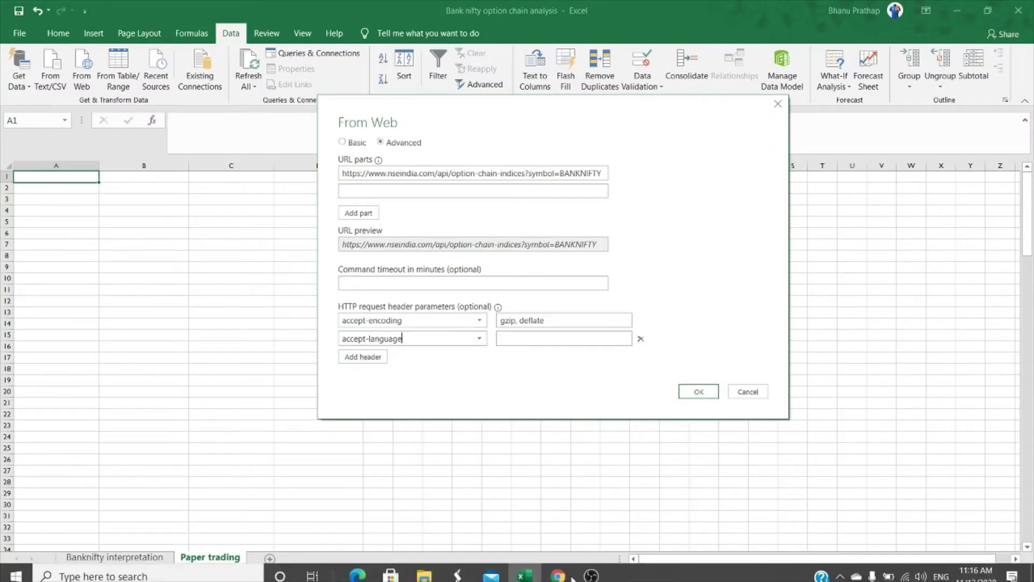
- Copy the value "en-US,en;q=0.9,te;q=0.8" from Chrome into Excel as the accept-language value and add a third header row
{"action": "left_click", "coordinate": [572, 572]}
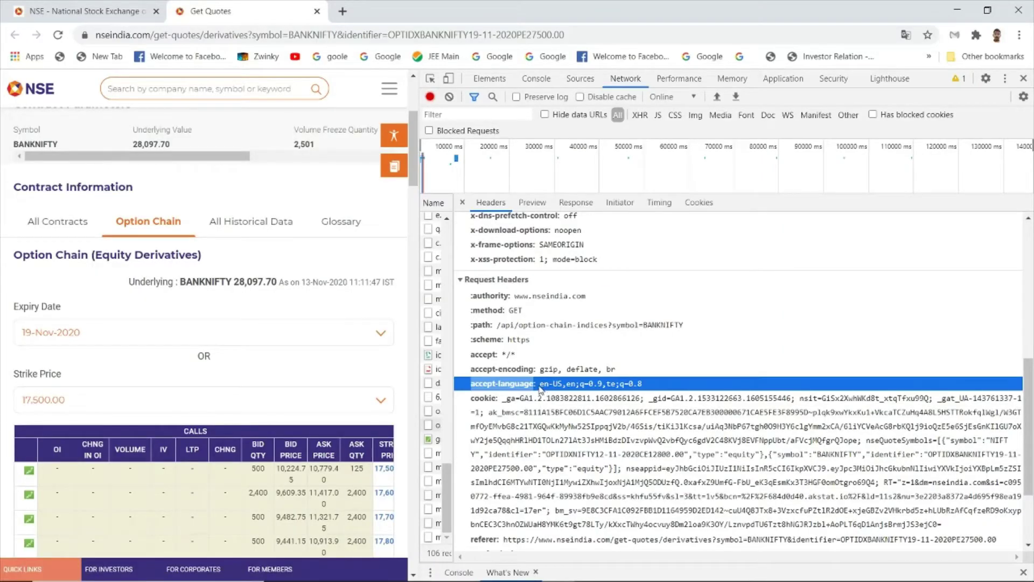
{"action": "left_click_drag", "start_coordinate": [540, 388], "coordinate": [617, 385]}
{"action": "right_click", "coordinate": [614, 386]}
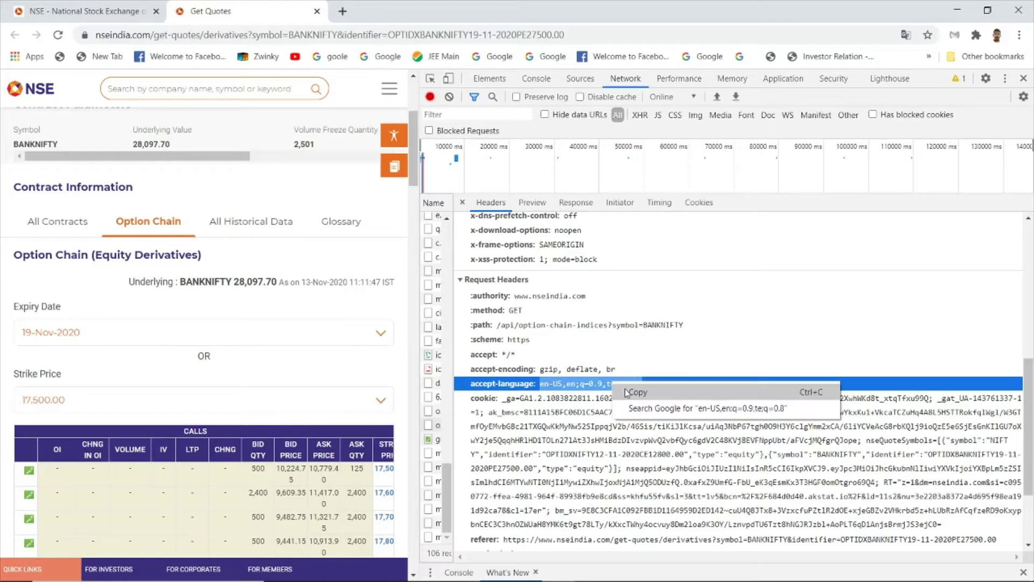
{"action": "left_click", "coordinate": [627, 393]}
{"action": "left_click", "coordinate": [531, 575]}
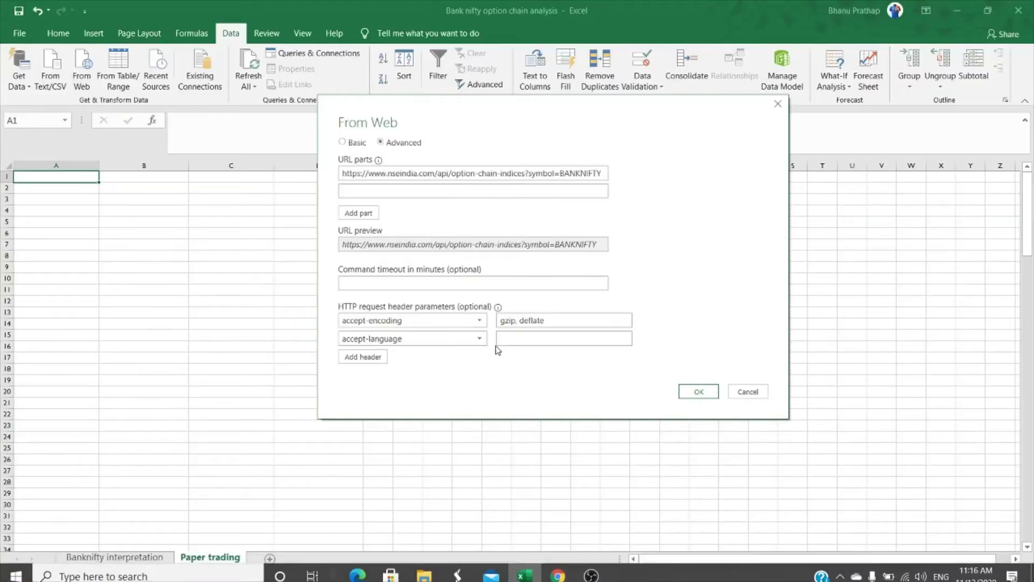
{"action": "left_click", "coordinate": [502, 338]}
{"action": "right_click", "coordinate": [522, 339]}
{"action": "left_click", "coordinate": [550, 389]}
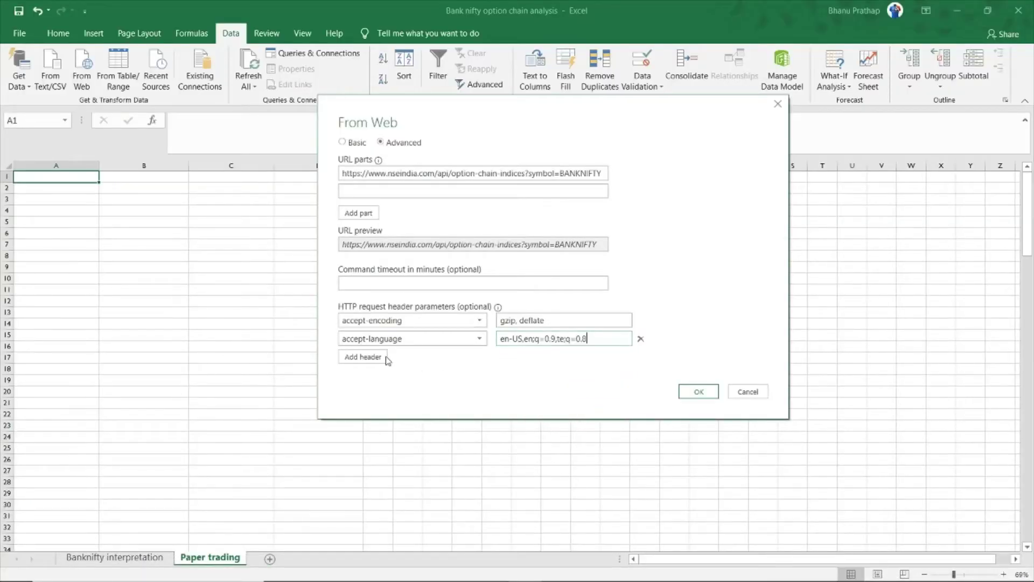
{"action": "left_click", "coordinate": [371, 357]}
- Copy the user-agent name from the request headers in Chrome and paste it as the third header parameter in Excel
{"action": "left_click", "coordinate": [558, 570]}
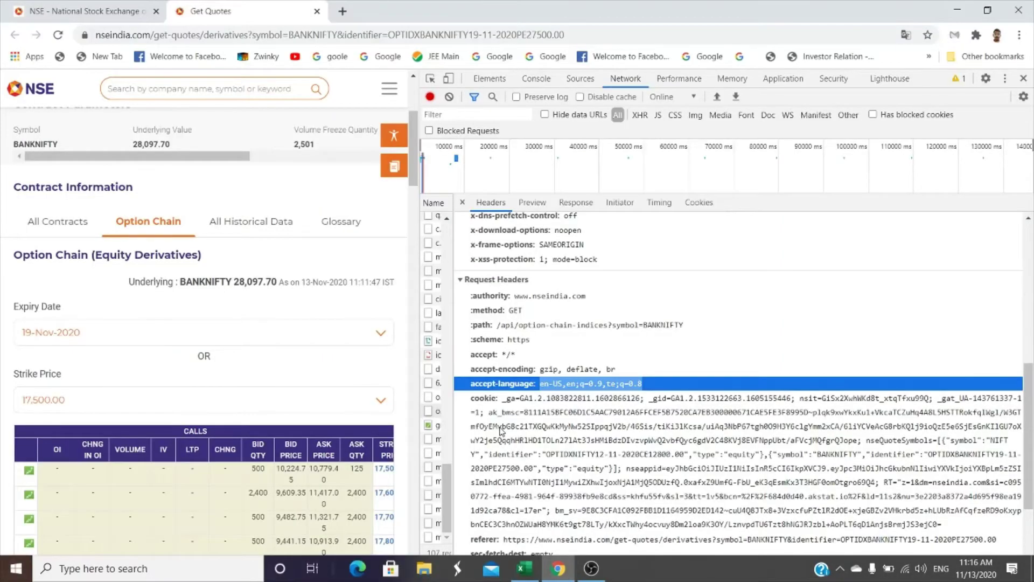
{"action": "scroll", "coordinate": [527, 408], "scroll_direction": "down", "scroll_amount": 2}
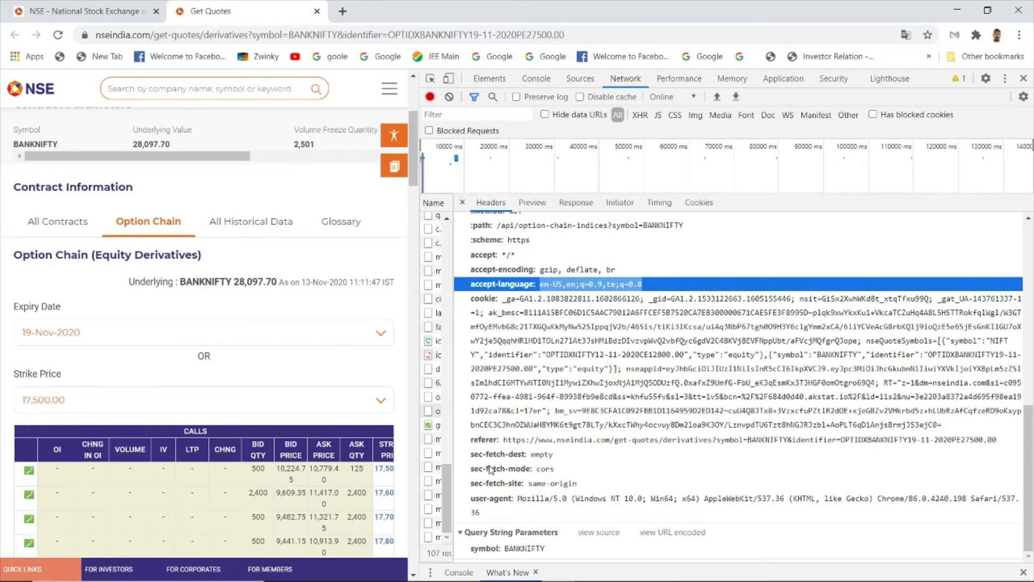
{"action": "left_click", "coordinate": [481, 503]}
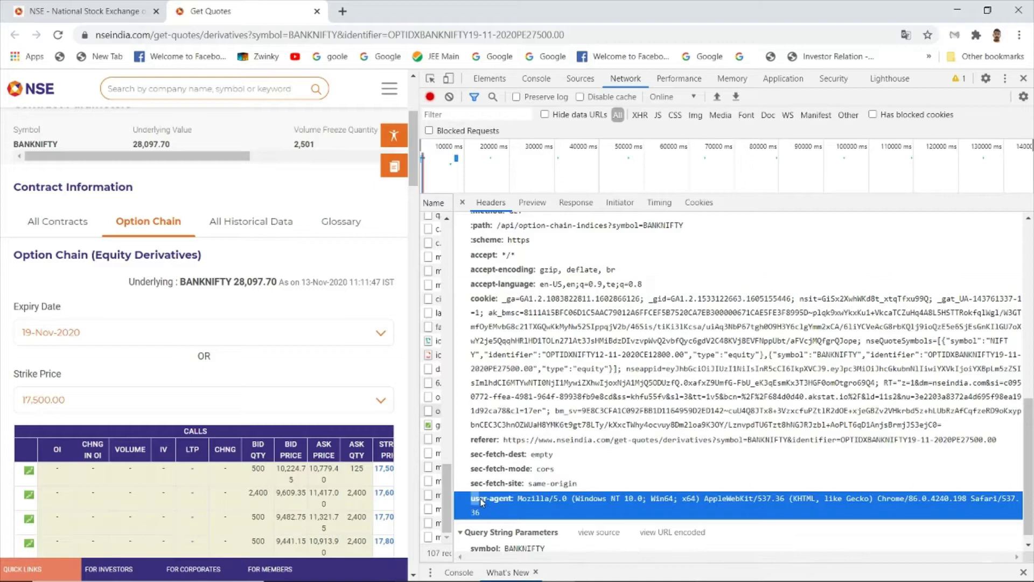
{"action": "right_click", "coordinate": [509, 499]}
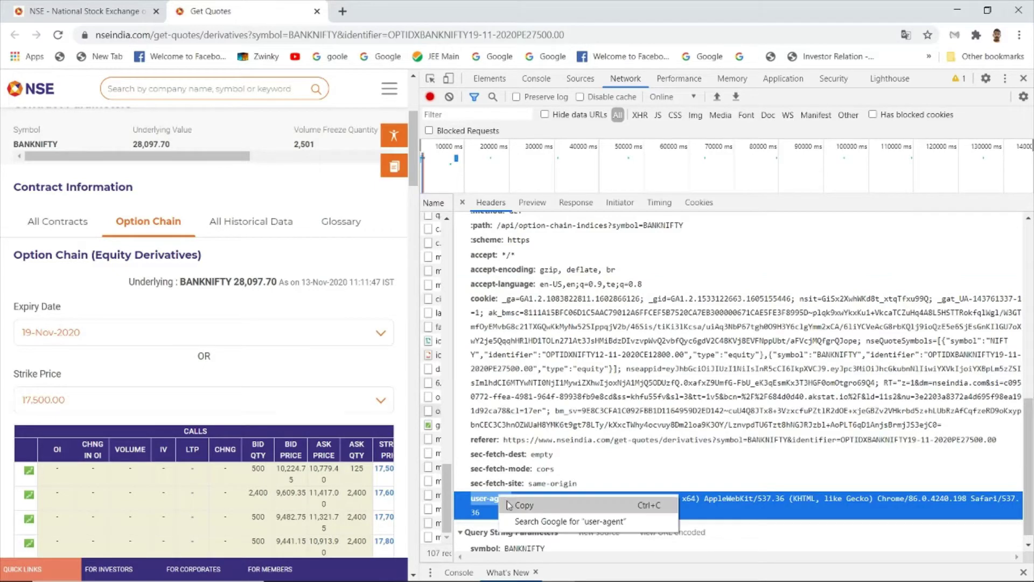
{"action": "left_click", "coordinate": [526, 508]}
{"action": "left_click", "coordinate": [553, 570]}
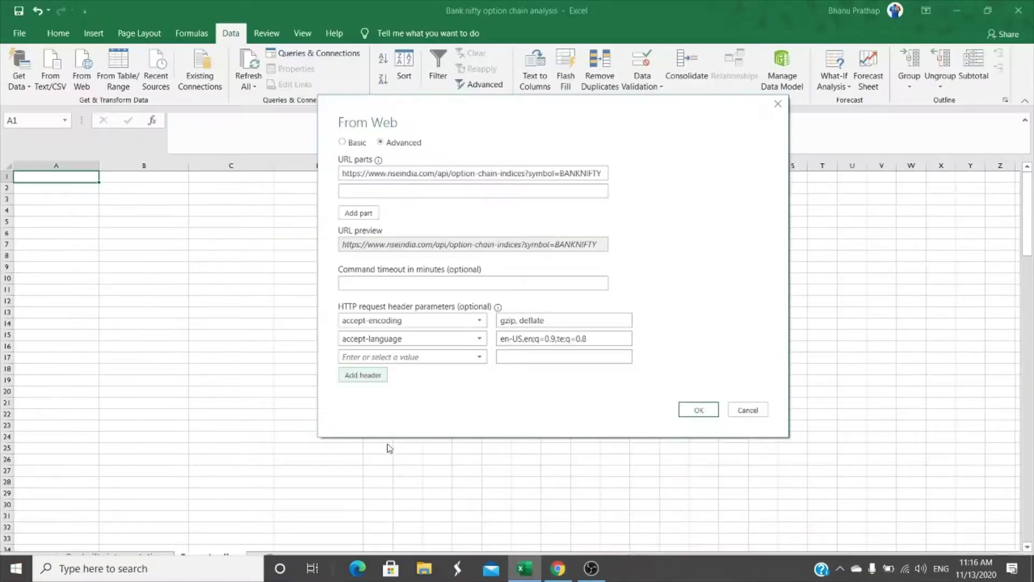
{"action": "right_click", "coordinate": [360, 360]}
{"action": "left_click", "coordinate": [384, 411]}
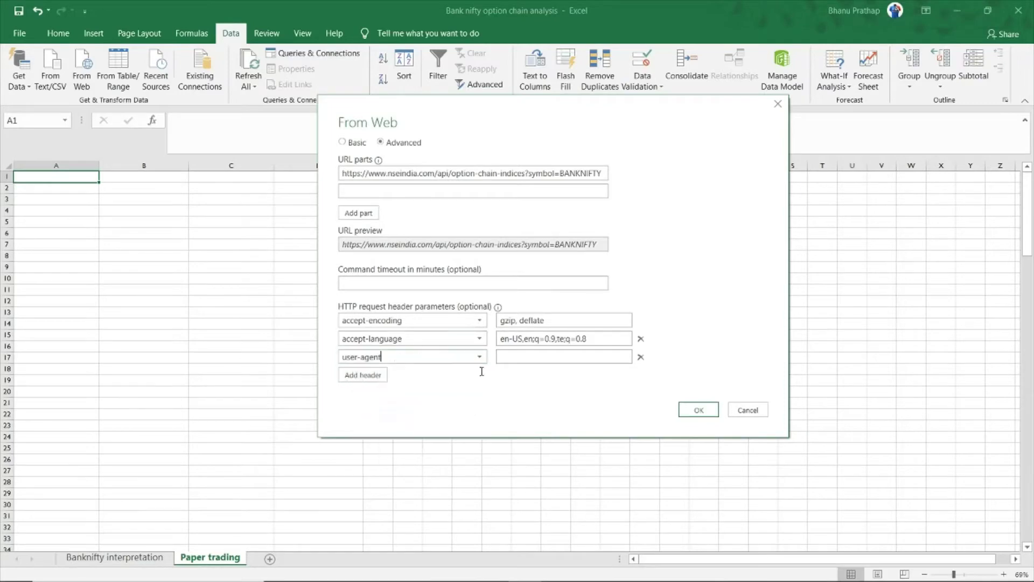
- Copy the full Mozilla/5.0 … Safari/537.36 string from Chrome into Excel as the user-agent value and add a fourth header row
{"action": "left_click", "coordinate": [564, 571]}
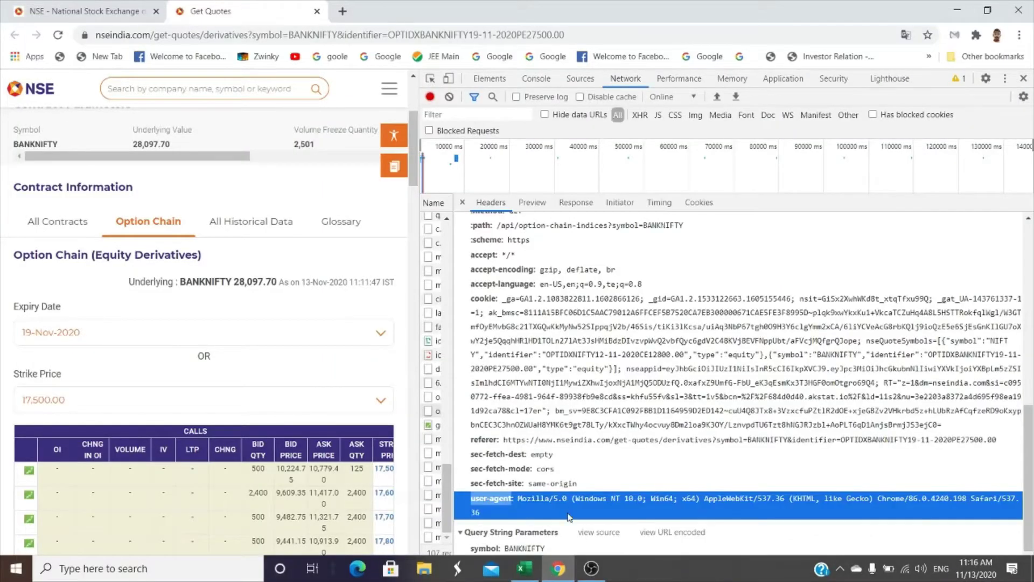
{"action": "left_click_drag", "start_coordinate": [518, 500], "coordinate": [485, 516]}
{"action": "right_click", "coordinate": [522, 502]}
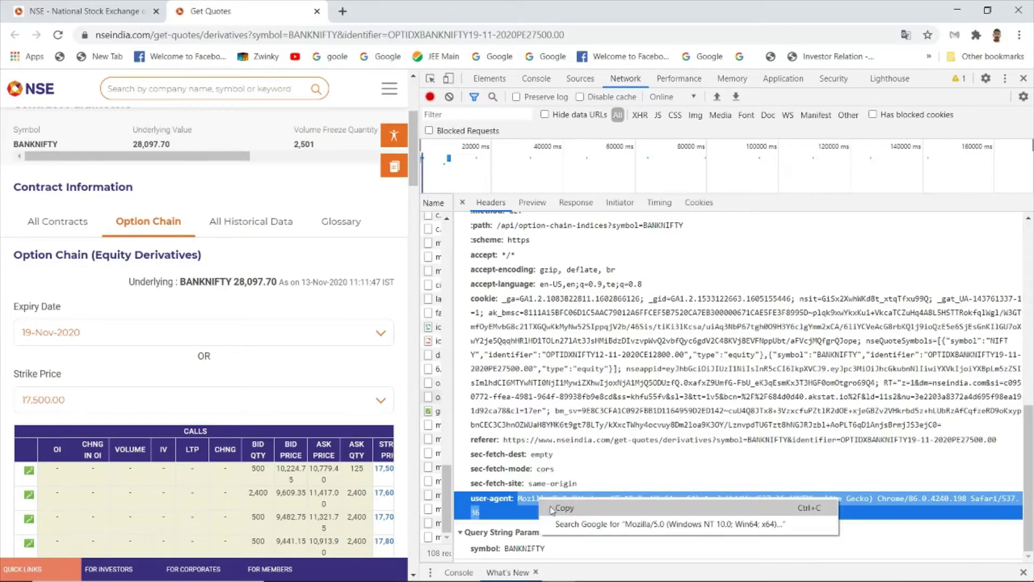
{"action": "left_click", "coordinate": [547, 507]}
{"action": "left_click", "coordinate": [524, 568]}
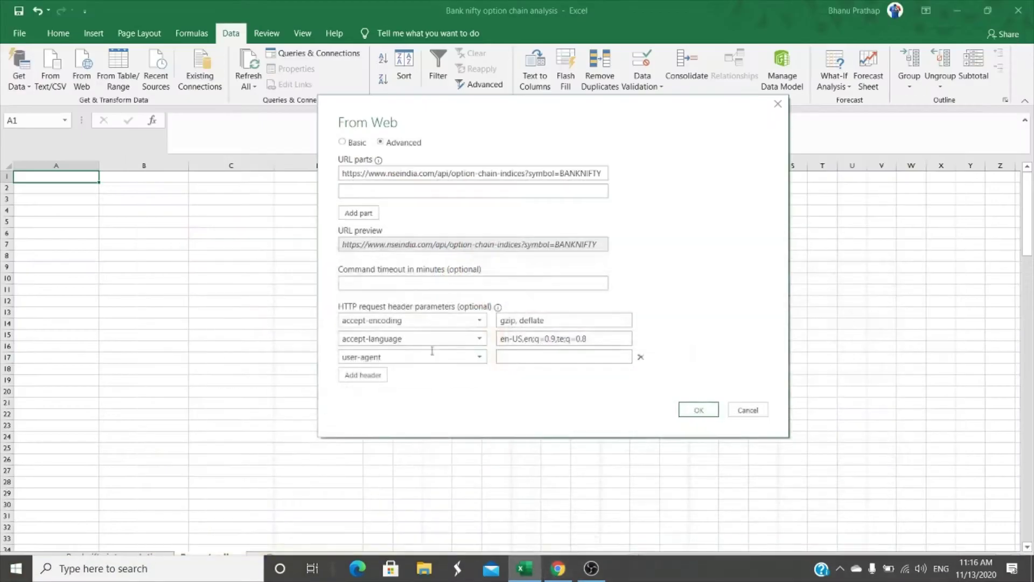
{"action": "right_click", "coordinate": [512, 358]}
{"action": "left_click", "coordinate": [541, 411]}
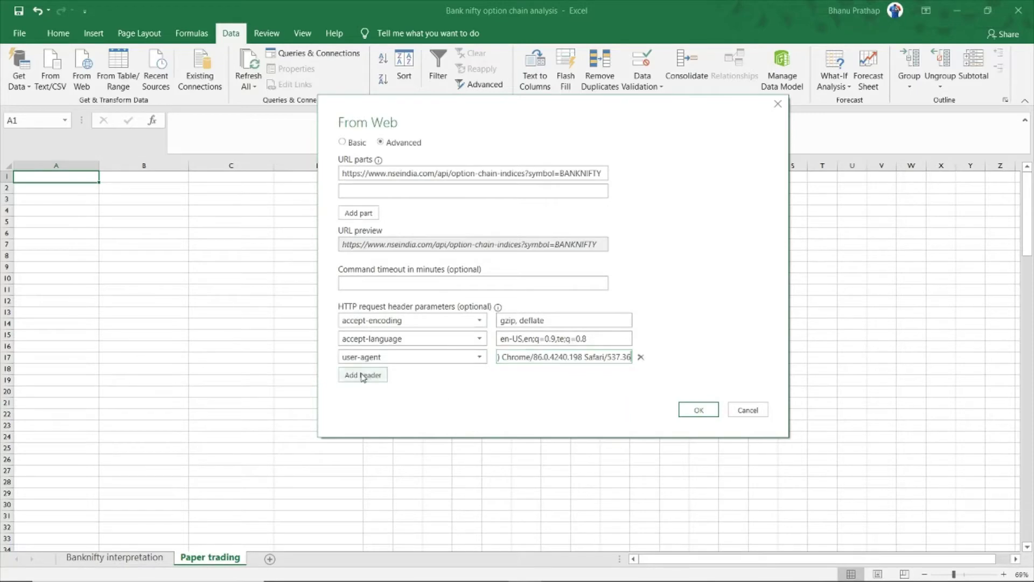
{"action": "left_click", "coordinate": [363, 375]}
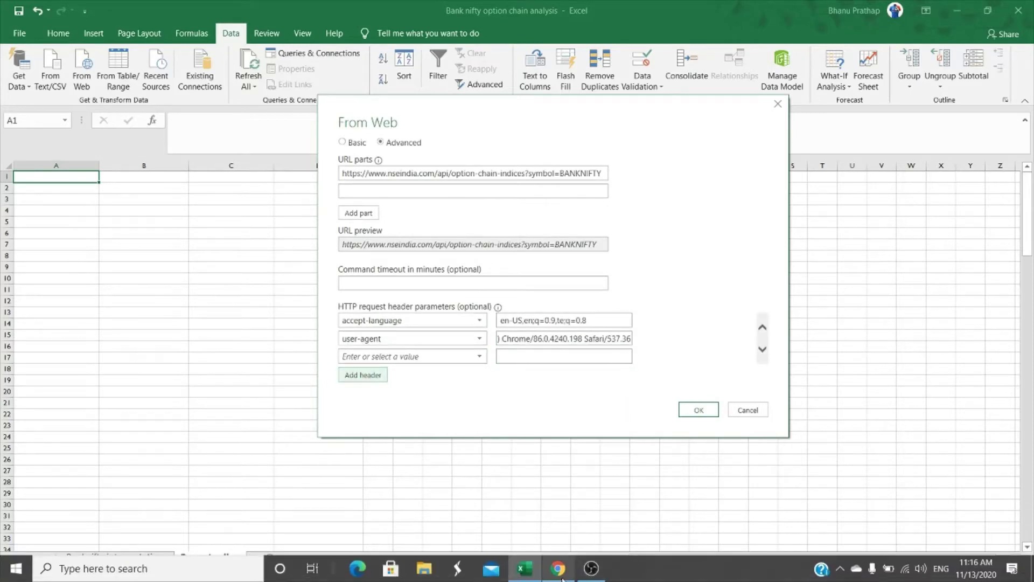
- Copy the cookie name from the request headers in Chrome and paste it as the fourth header parameter in Excel
{"action": "left_click", "coordinate": [558, 574]}
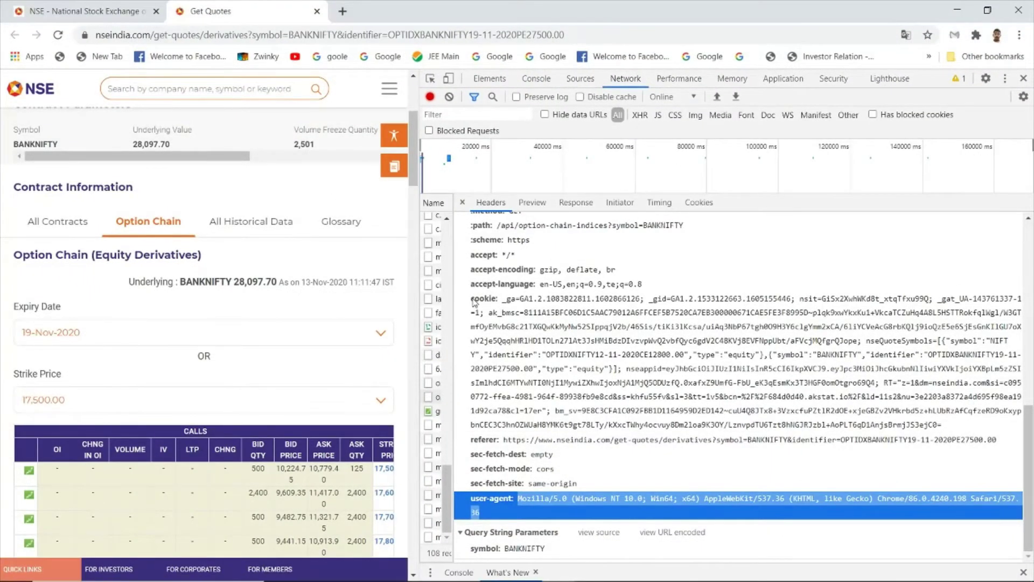
{"action": "triple_click", "coordinate": [492, 301]}
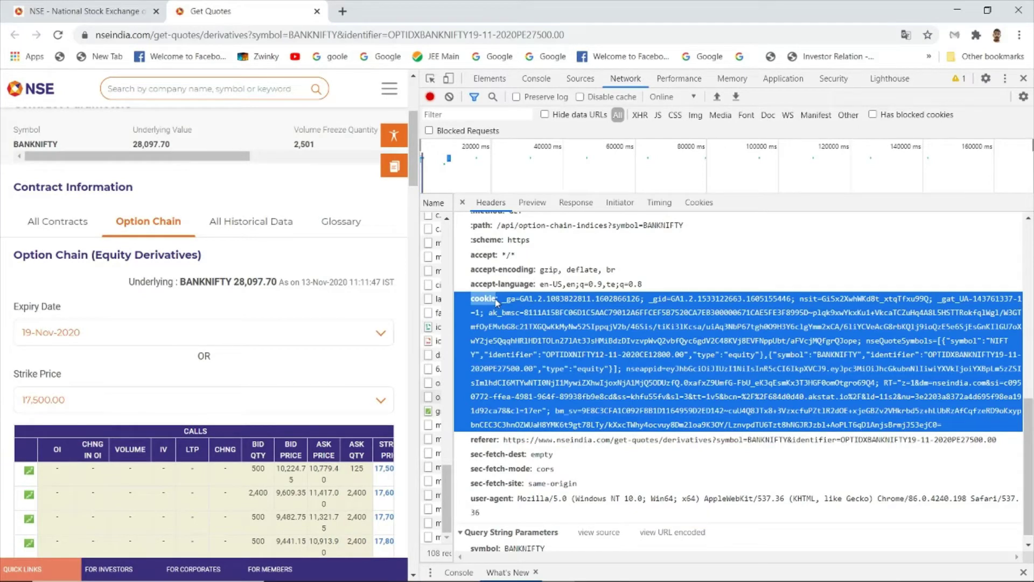
{"action": "right_click", "coordinate": [496, 303]}
{"action": "left_click", "coordinate": [500, 310]}
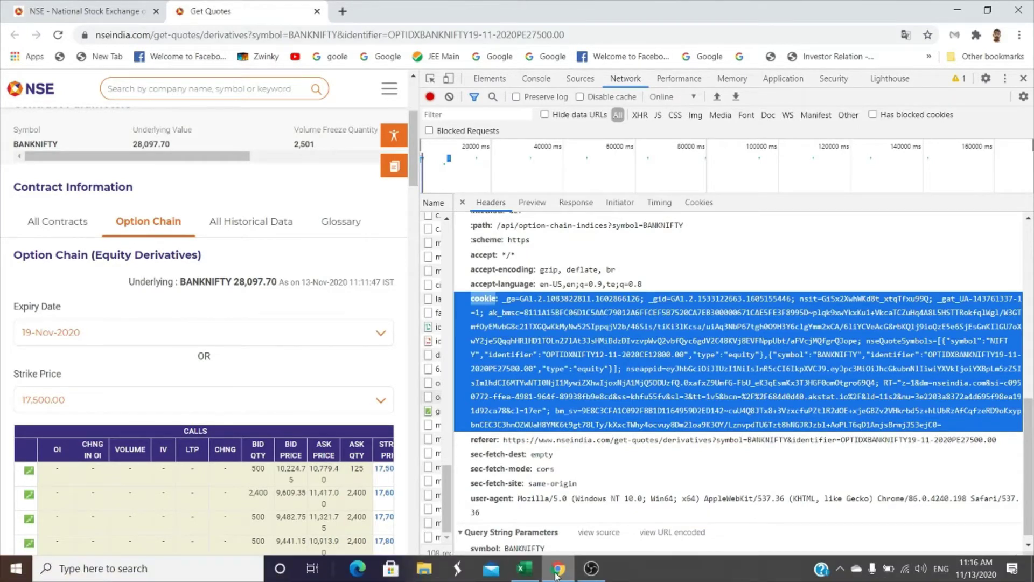
{"action": "left_click", "coordinate": [534, 575]}
{"action": "left_click", "coordinate": [385, 356]}
{"action": "right_click", "coordinate": [385, 356]}
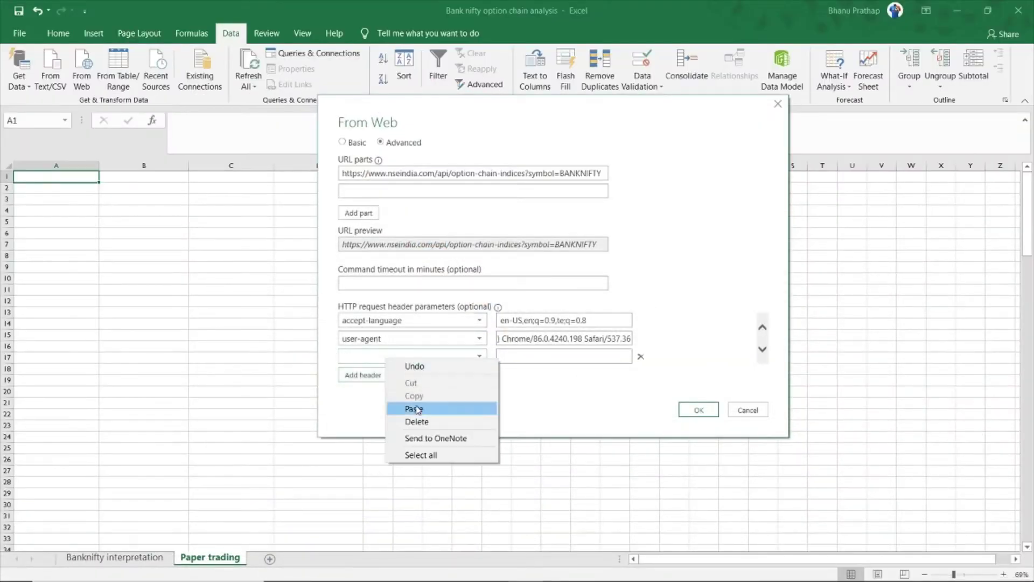
{"action": "left_click", "coordinate": [418, 407]}
- Copy the bm_sv token from the cookie header in Chrome, paste it as the cookie value in Excel and submit the web query
{"action": "left_click", "coordinate": [558, 573]}
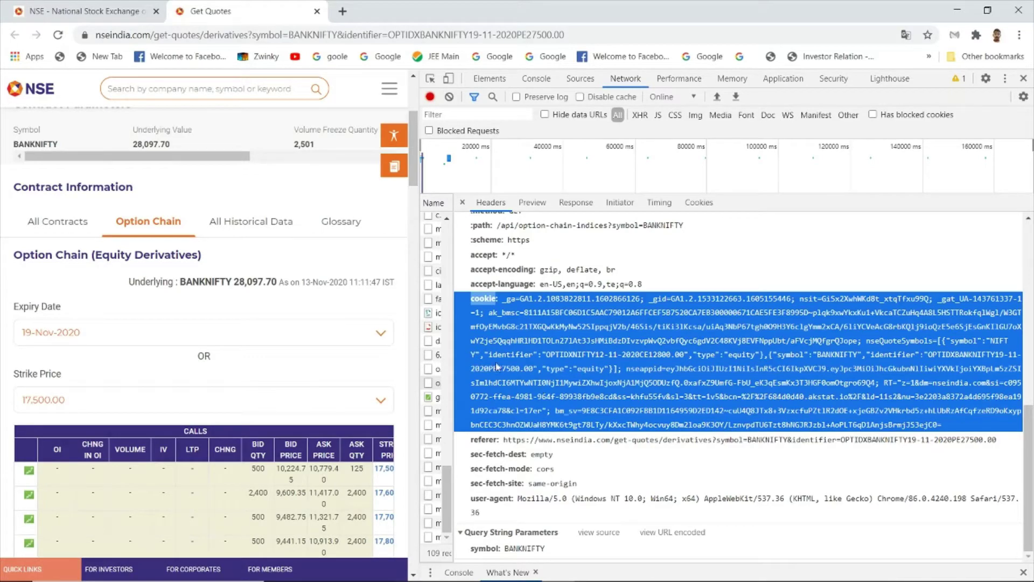
{"action": "left_click_drag", "start_coordinate": [420, 365], "coordinate": [170, 350]}
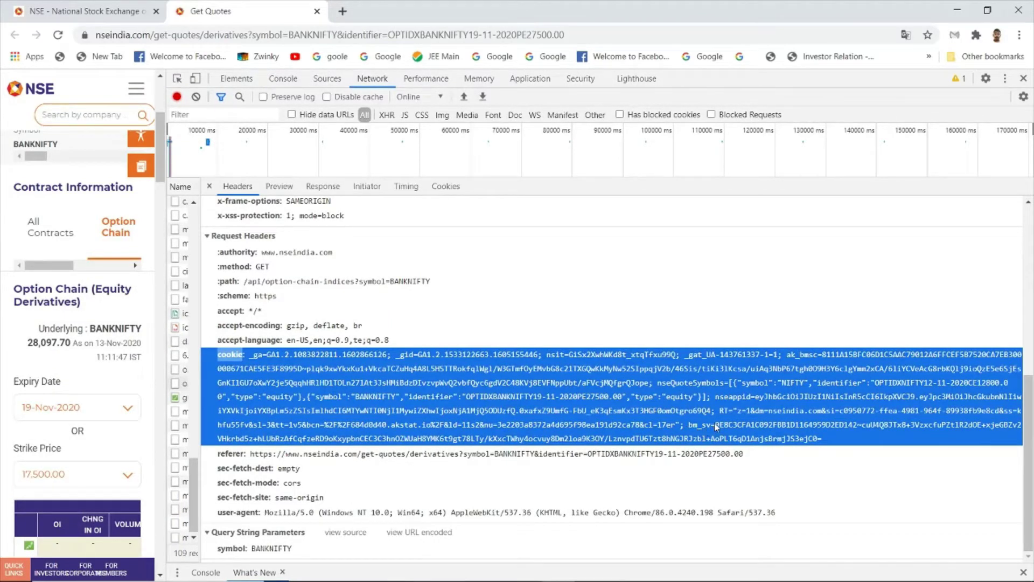
{"action": "left_click_drag", "start_coordinate": [716, 427], "coordinate": [816, 442]}
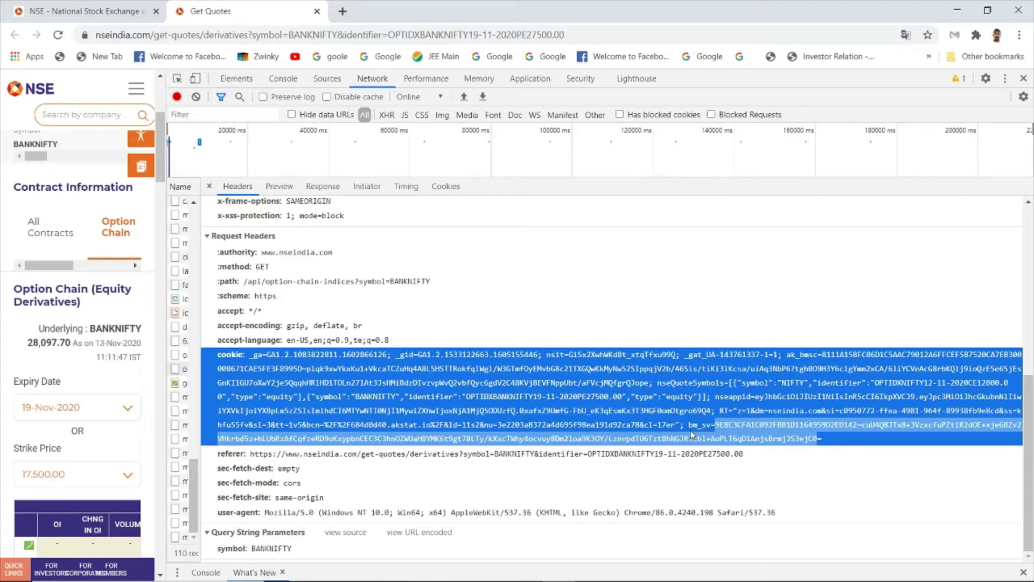
{"action": "right_click", "coordinate": [747, 428]}
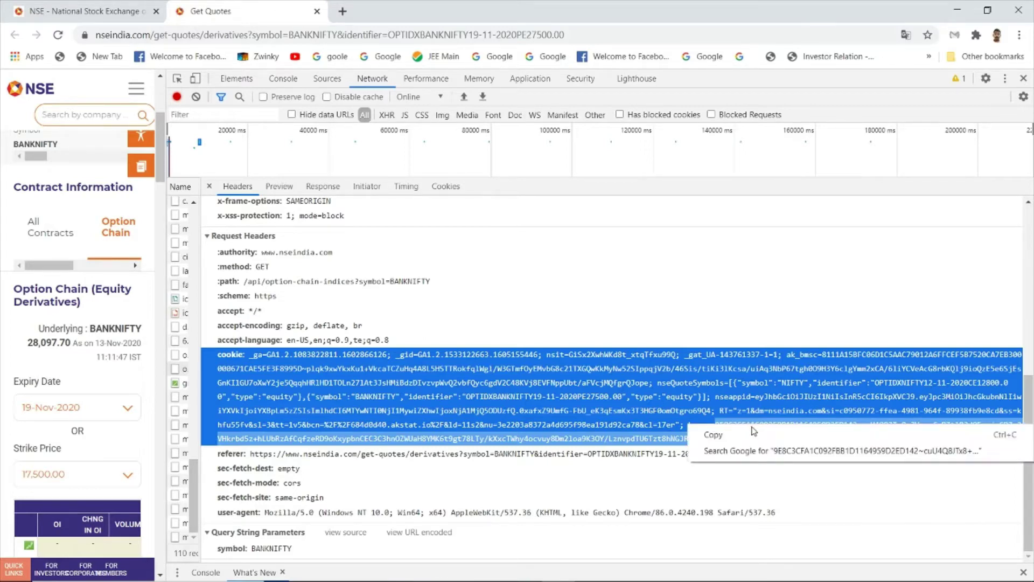
{"action": "left_click", "coordinate": [746, 434]}
{"action": "mouse_move", "coordinate": [590, 574]}
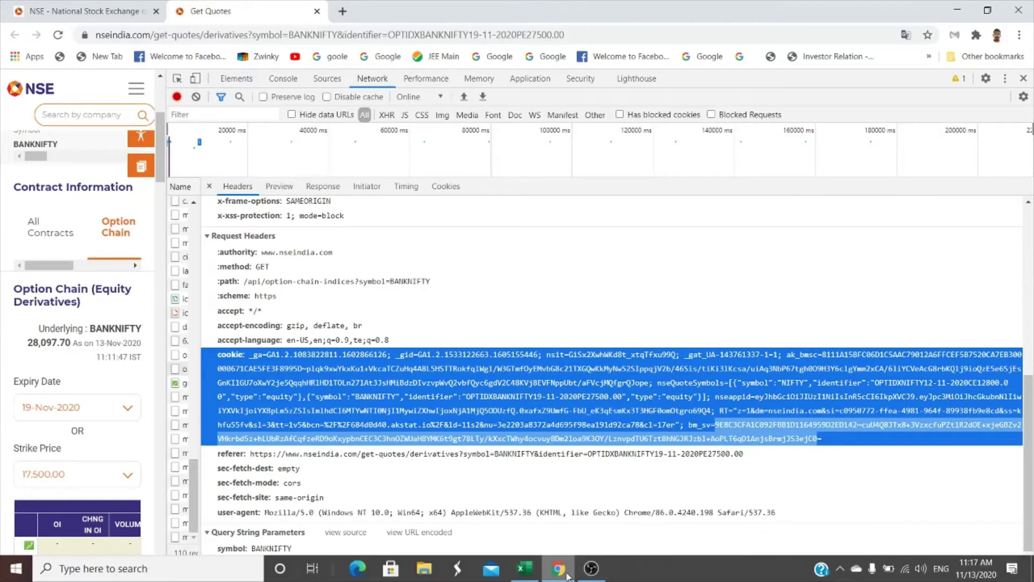
{"action": "left_click", "coordinate": [525, 574]}
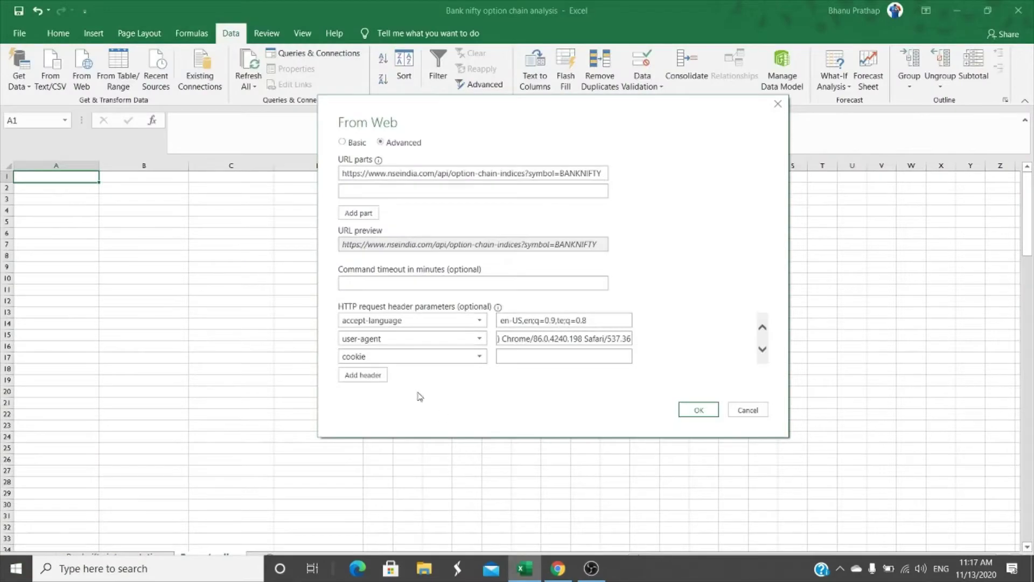
{"action": "right_click", "coordinate": [503, 356]}
{"action": "left_click", "coordinate": [533, 406]}
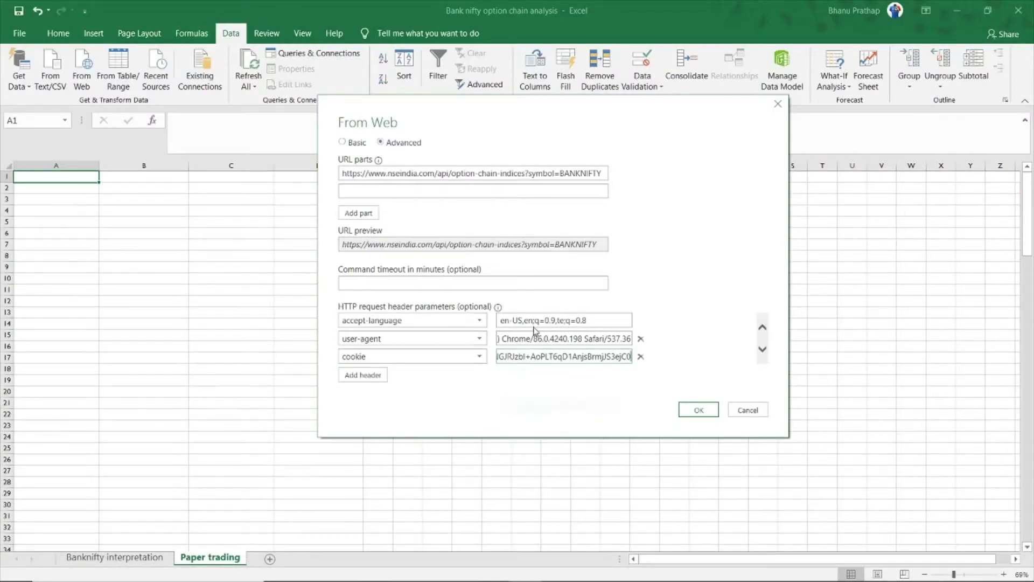
{"action": "left_click", "coordinate": [699, 412]}
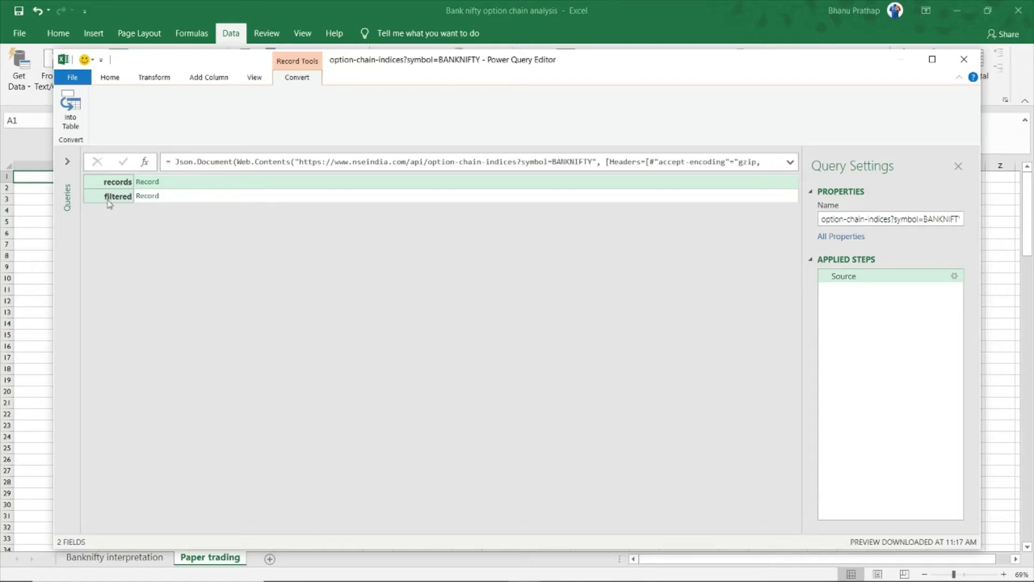
- Drill into the data list of the filtered record and convert it to a table with no delimiter and extra columns shown as errors
{"action": "left_click", "coordinate": [145, 197]}
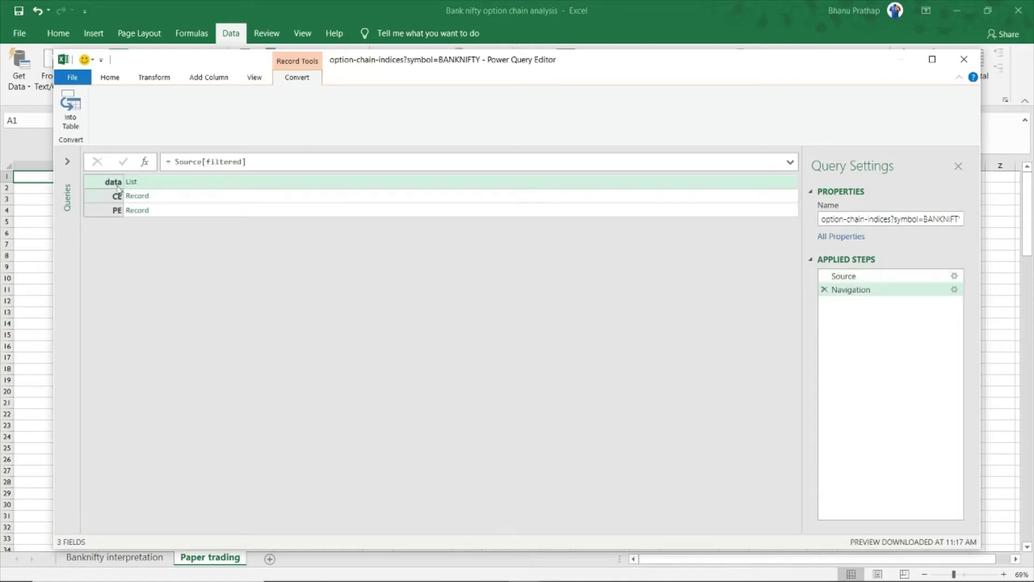
{"action": "left_click", "coordinate": [133, 183]}
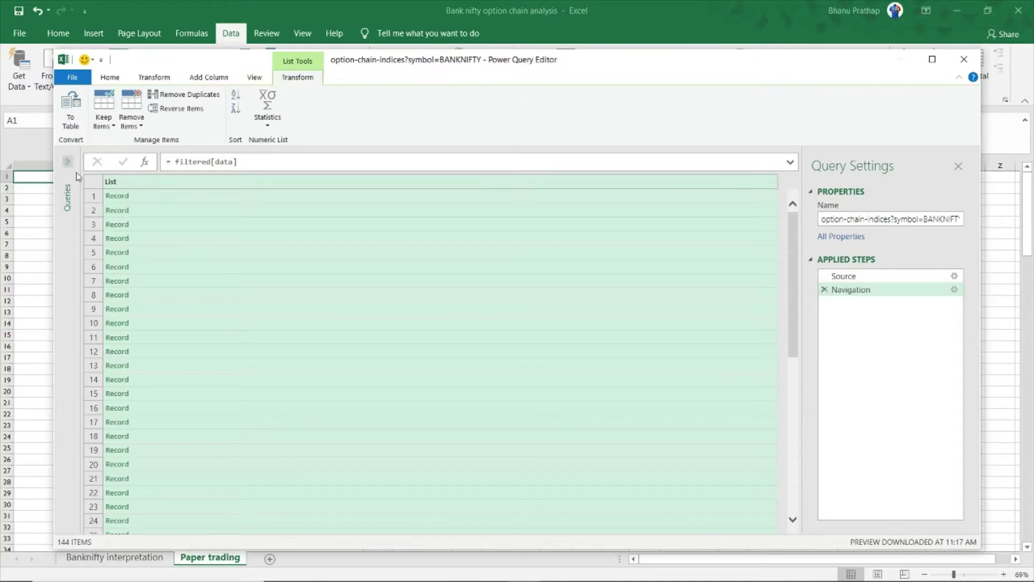
{"action": "left_click", "coordinate": [69, 113]}
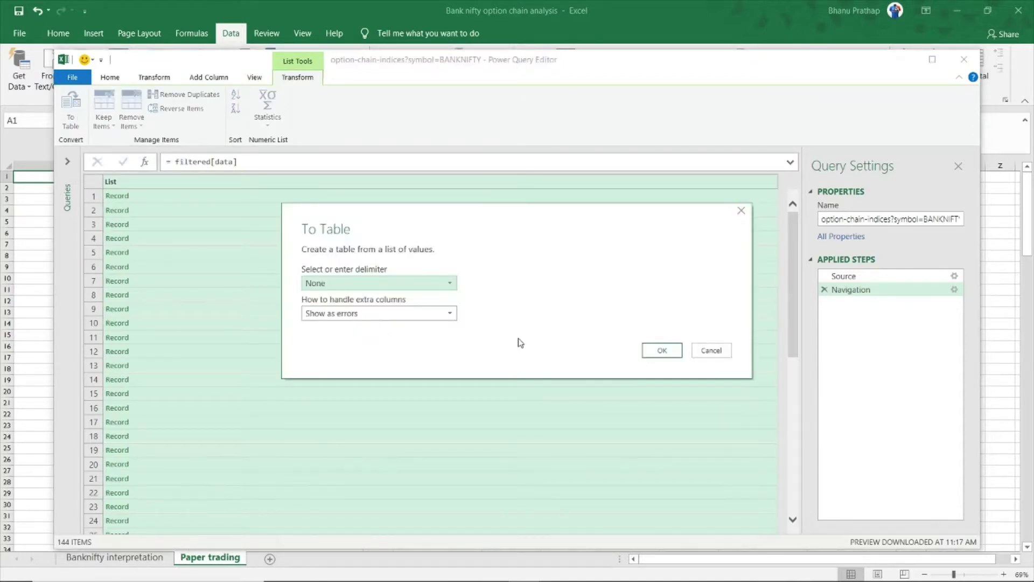
{"action": "left_click", "coordinate": [662, 349]}
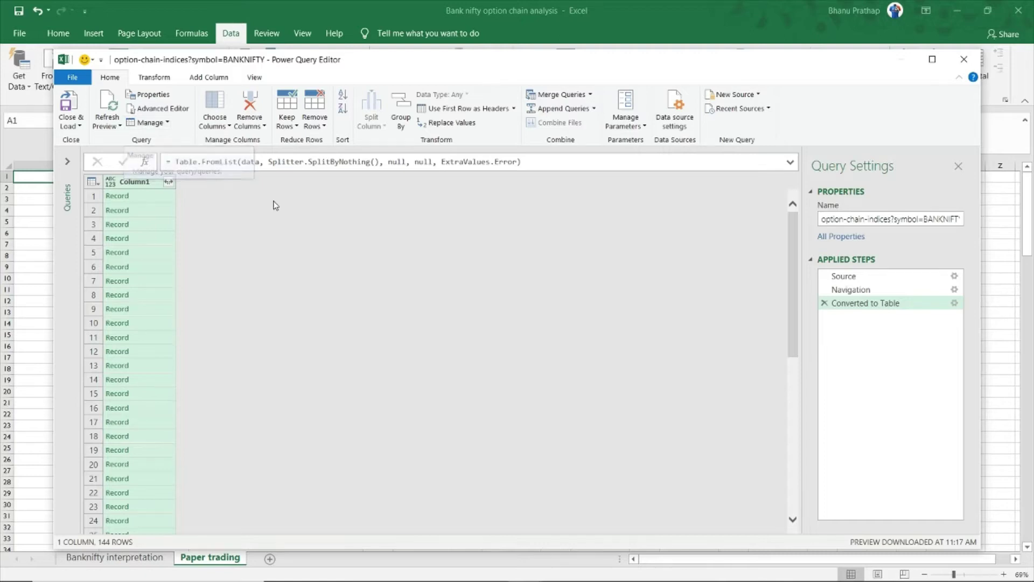
- Expand Column1 into strikePrice, expiryDate, PE and CE, keeping the original column name as prefix
{"action": "left_click", "coordinate": [169, 183]}
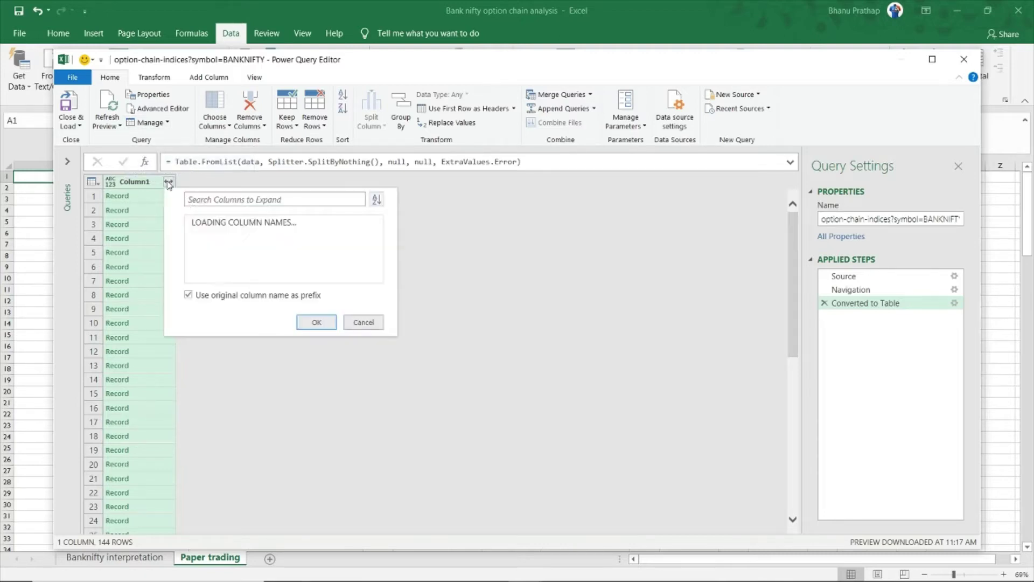
{"action": "left_click", "coordinate": [364, 326]}
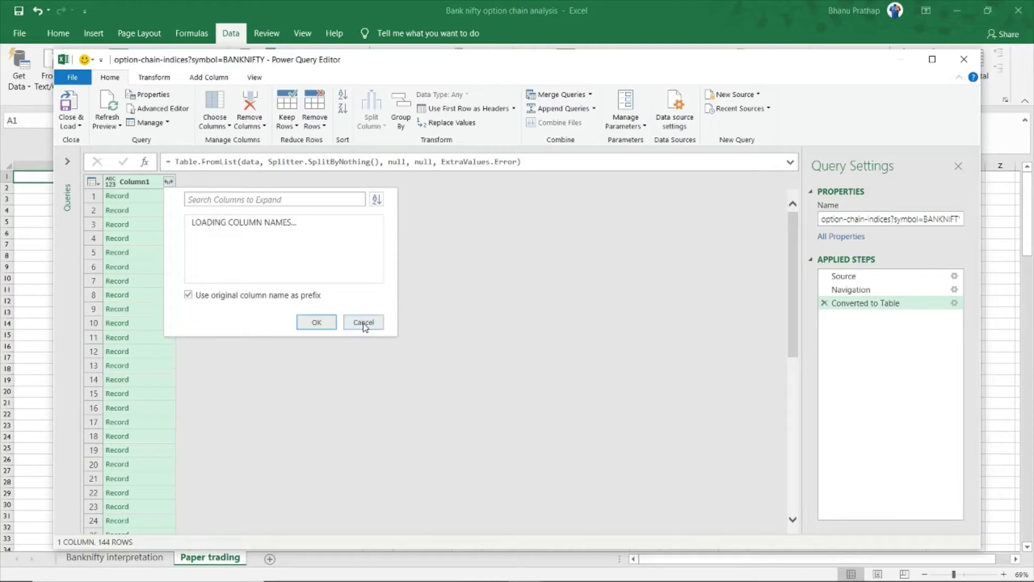
{"action": "left_click", "coordinate": [316, 339]}
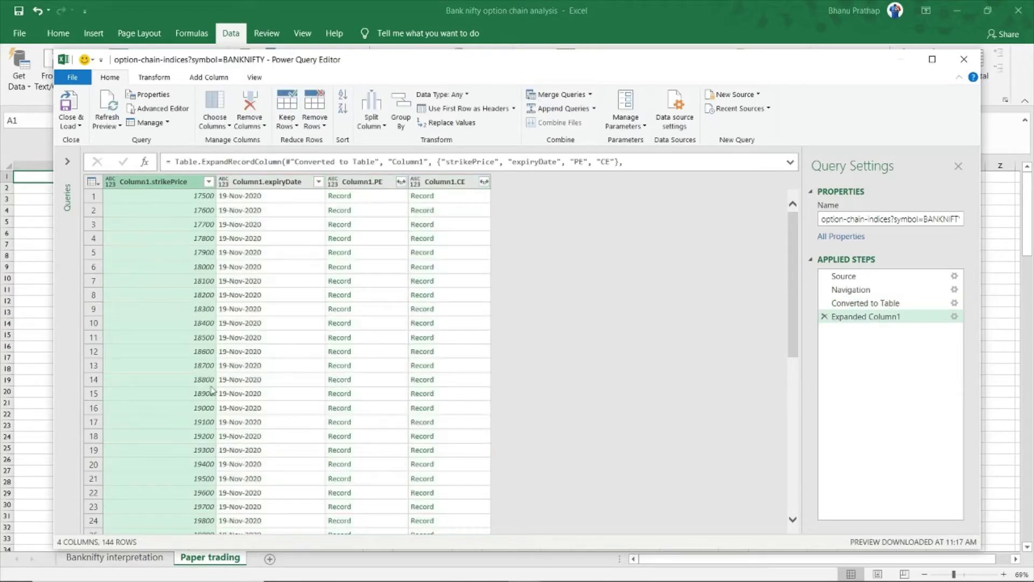
- Select the expiryDate column and compare its dates with today's date in the system calendar
{"action": "left_click", "coordinate": [266, 182]}
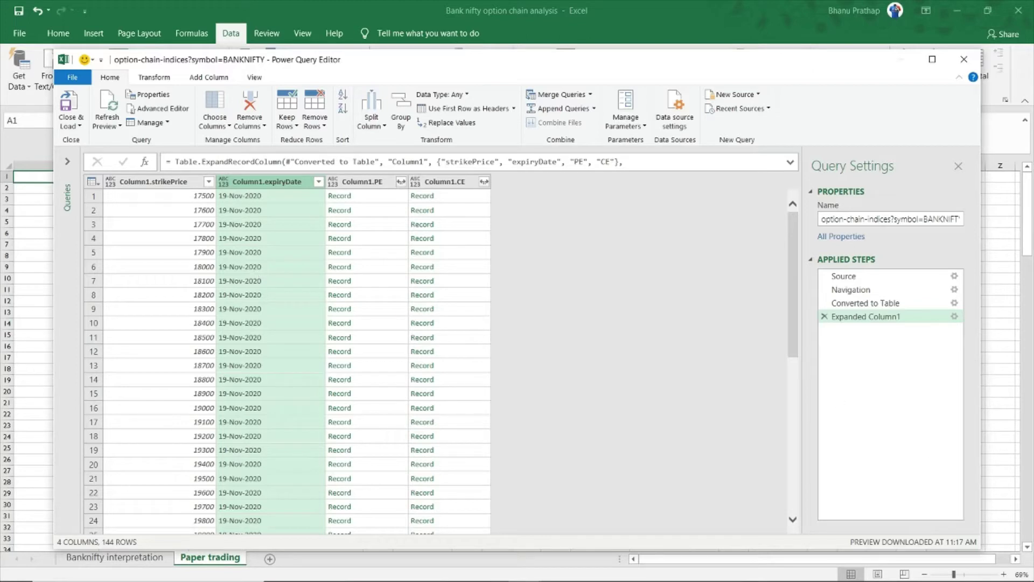
{"action": "mouse_move", "coordinate": [1004, 580]}
{"action": "left_click", "coordinate": [973, 573]}
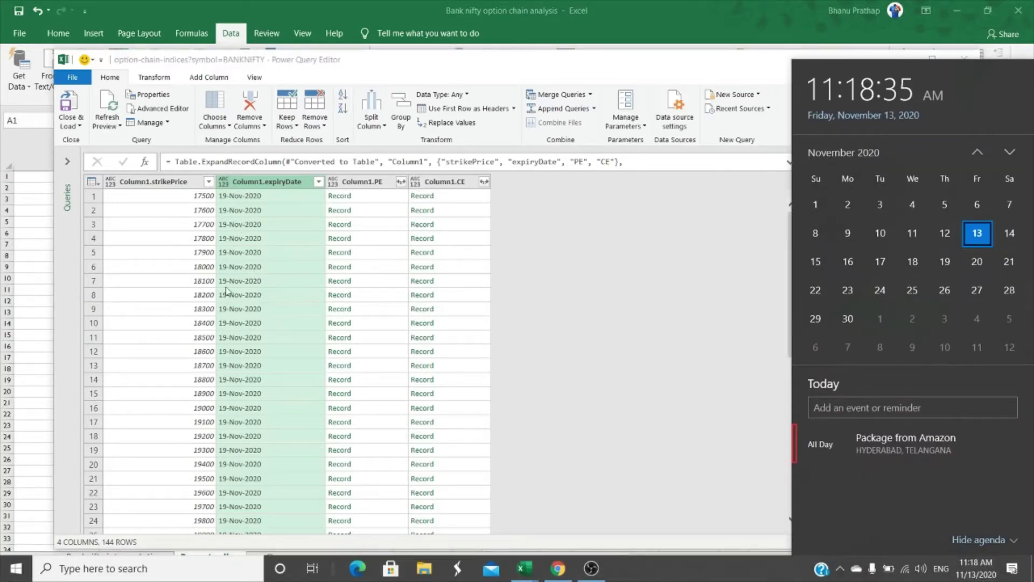
{"action": "left_click", "coordinate": [590, 254]}
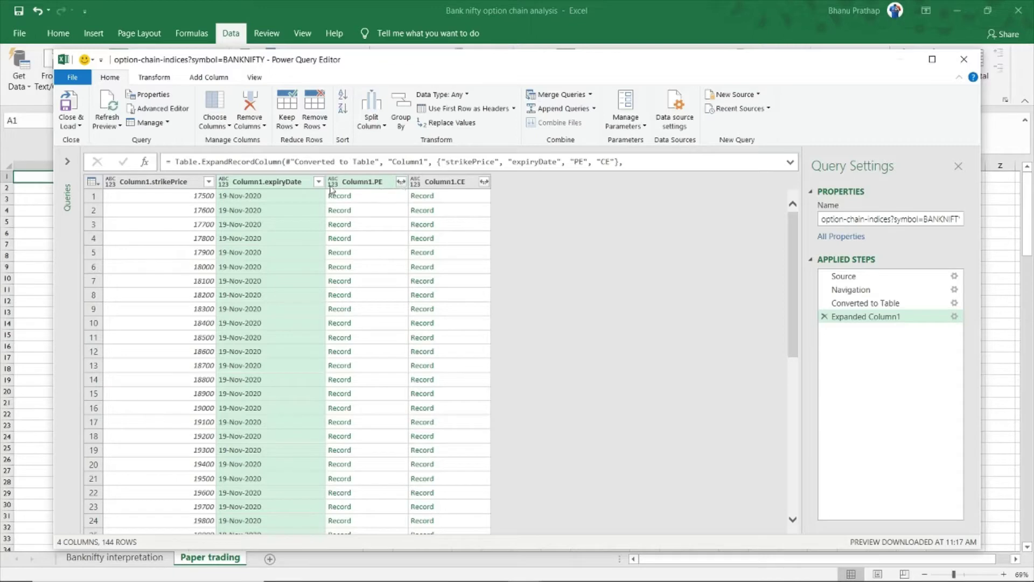
- Expand the Column1.PE records, keeping only the lastPrice field with the original column name as prefix
{"action": "left_click", "coordinate": [401, 181]}
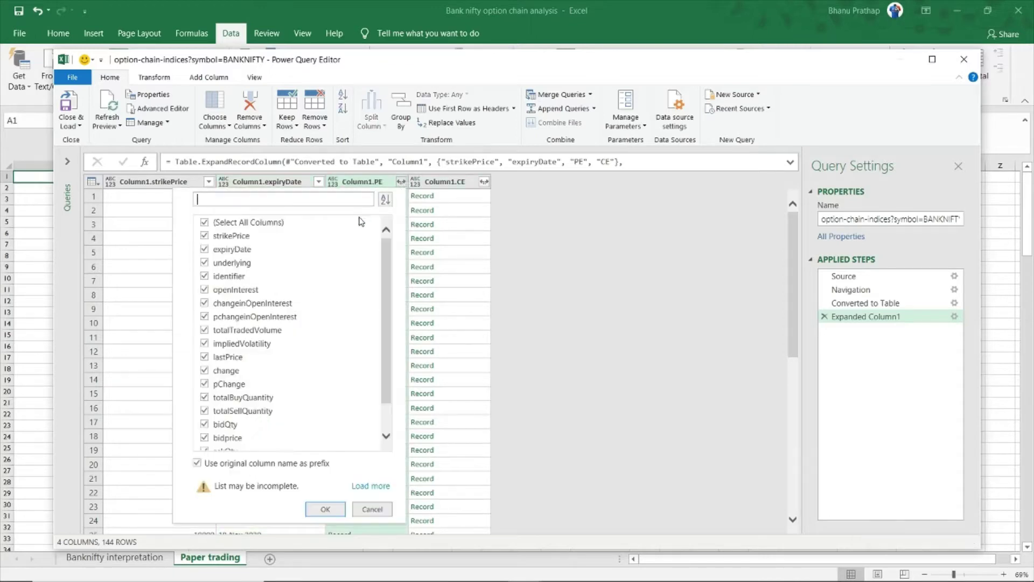
{"action": "left_click", "coordinate": [224, 222]}
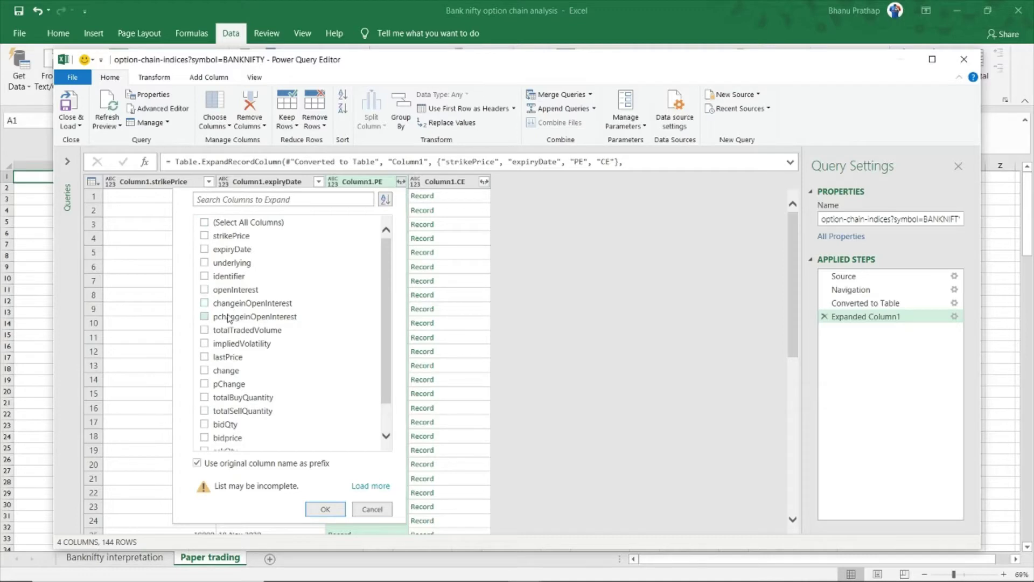
{"action": "left_click", "coordinate": [217, 359]}
{"action": "left_click", "coordinate": [325, 511]}
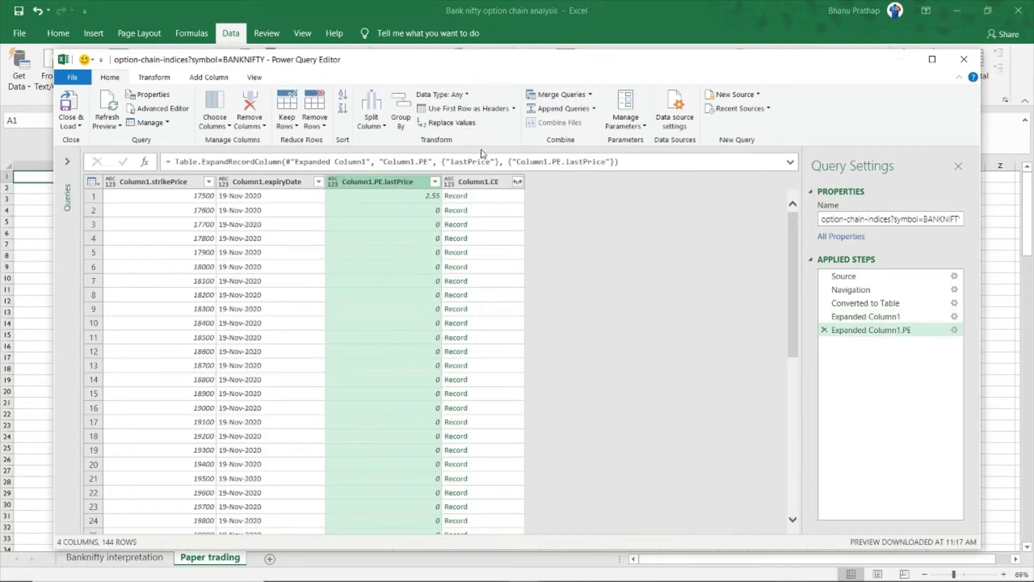
- Load the full field list for the Column1.CE records and expand only lastPrice with the original name as prefix
{"action": "left_click", "coordinate": [518, 181]}
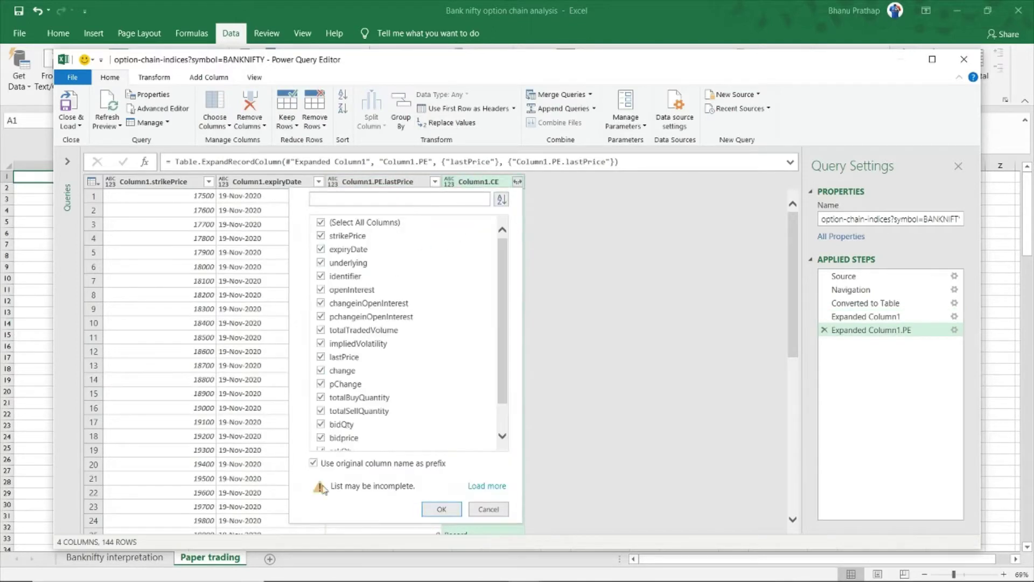
{"action": "left_click", "coordinate": [500, 488]}
{"action": "left_click", "coordinate": [353, 222]}
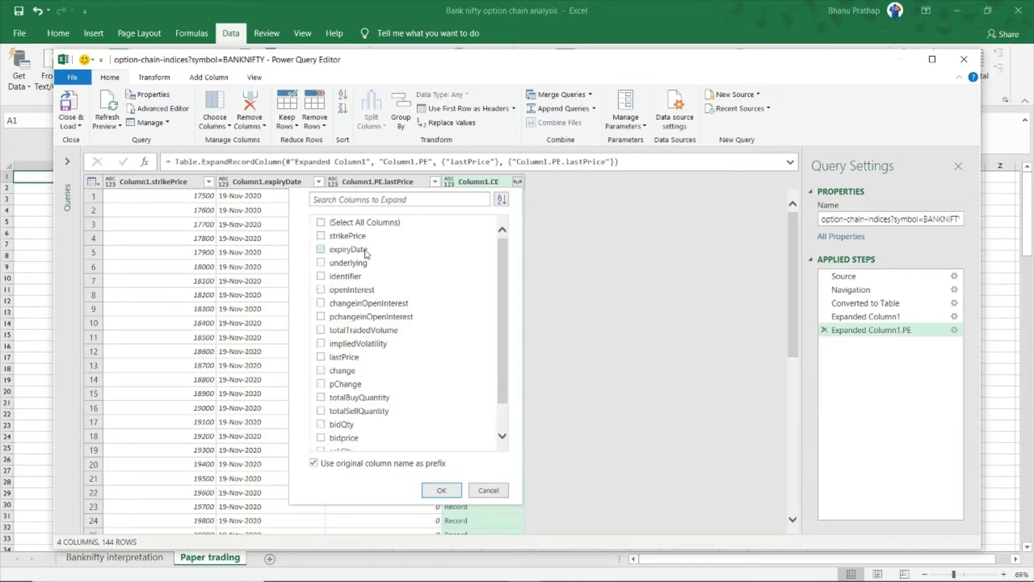
{"action": "left_click", "coordinate": [331, 356]}
{"action": "left_click", "coordinate": [441, 490]}
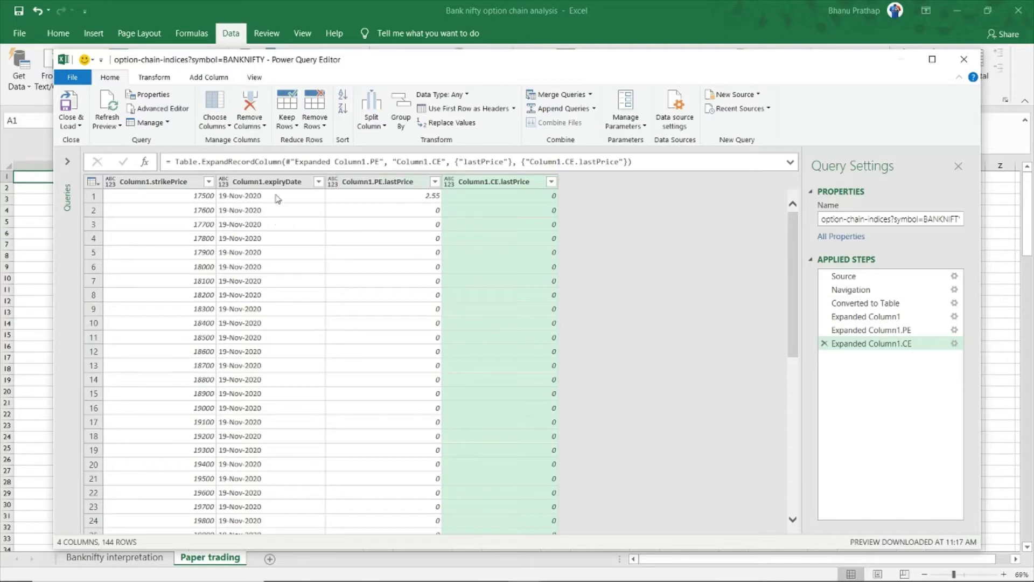
- Reorder the columns as expiryDate, CE.lastPrice, strikePrice and PE.lastPrice, and look through the rows
{"action": "left_click_drag", "start_coordinate": [173, 187], "coordinate": [411, 193]}
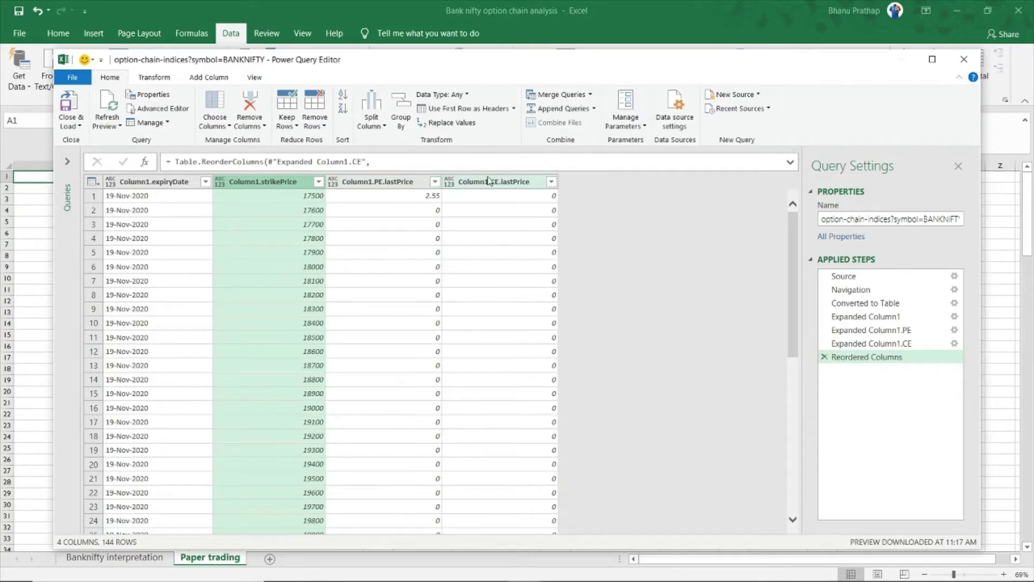
{"action": "left_click_drag", "start_coordinate": [488, 182], "coordinate": [321, 197]}
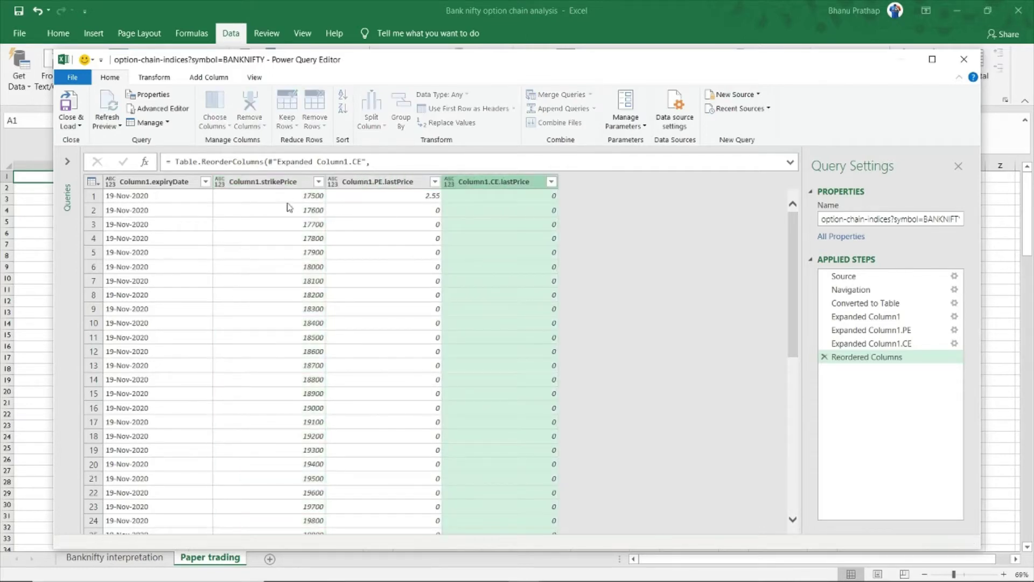
{"action": "left_click", "coordinate": [377, 183]}
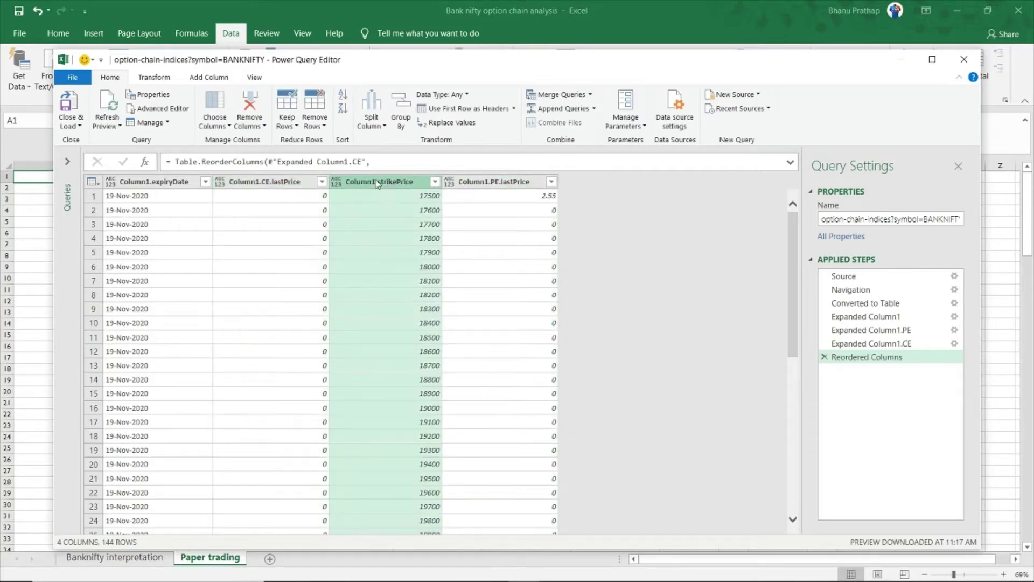
{"action": "left_click", "coordinate": [509, 186]}
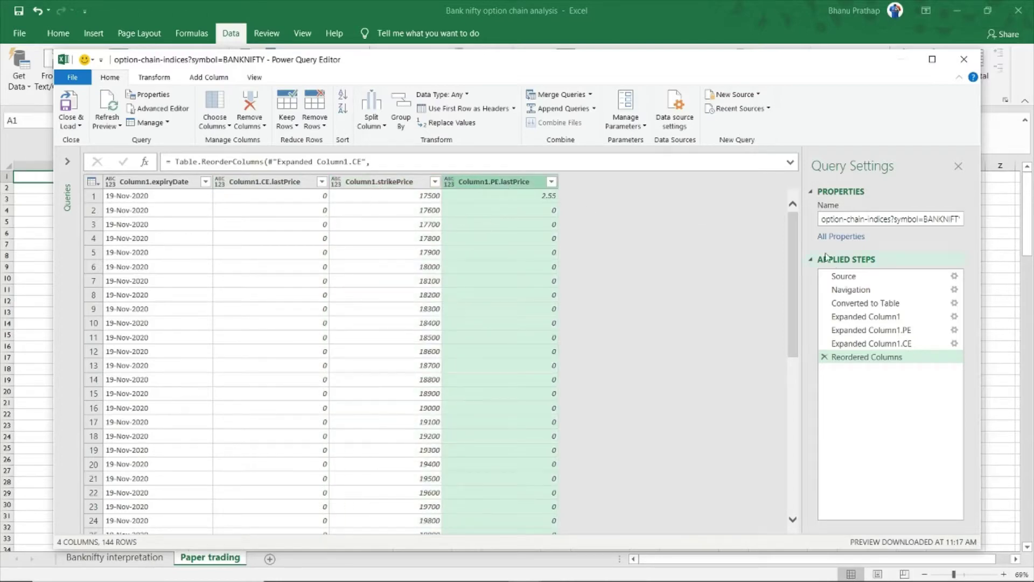
{"action": "left_click_drag", "start_coordinate": [796, 234], "coordinate": [802, 464]}
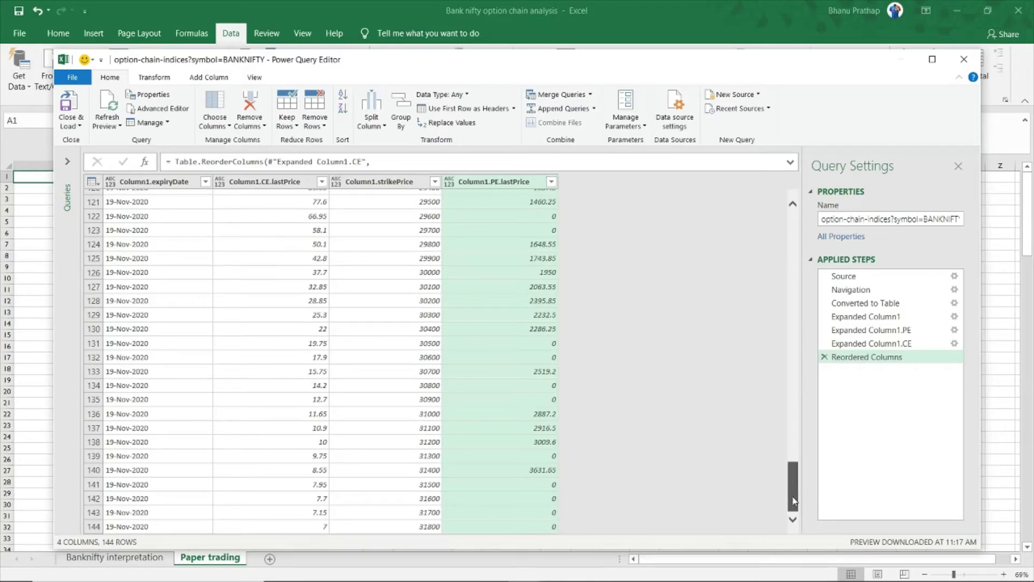
{"action": "left_click_drag", "start_coordinate": [794, 501], "coordinate": [785, 226]}
- Try naming the query Option chain, and replace that name with Option chain data
{"action": "left_click", "coordinate": [840, 218]}
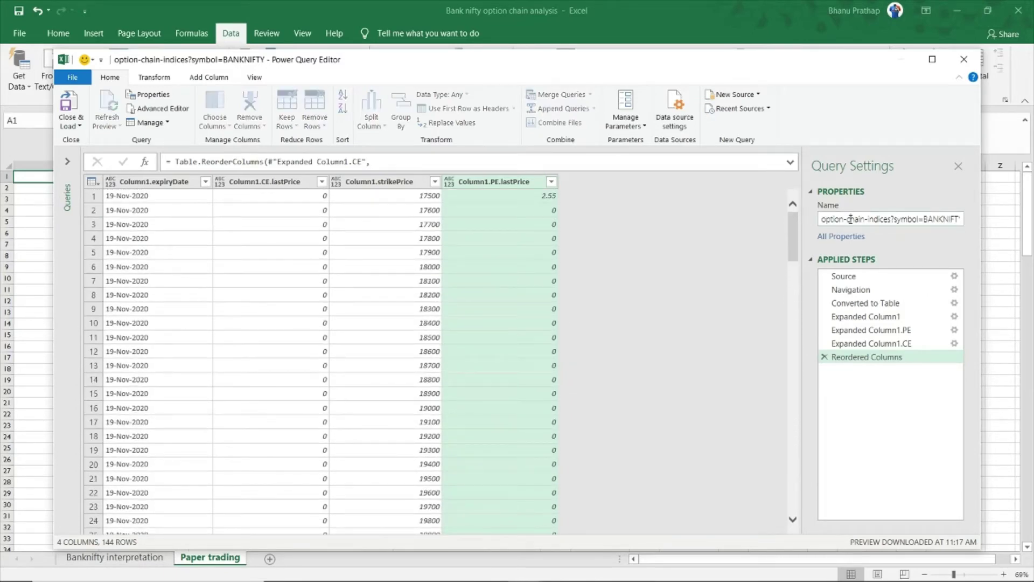
{"action": "triple_click", "coordinate": [851, 219]}
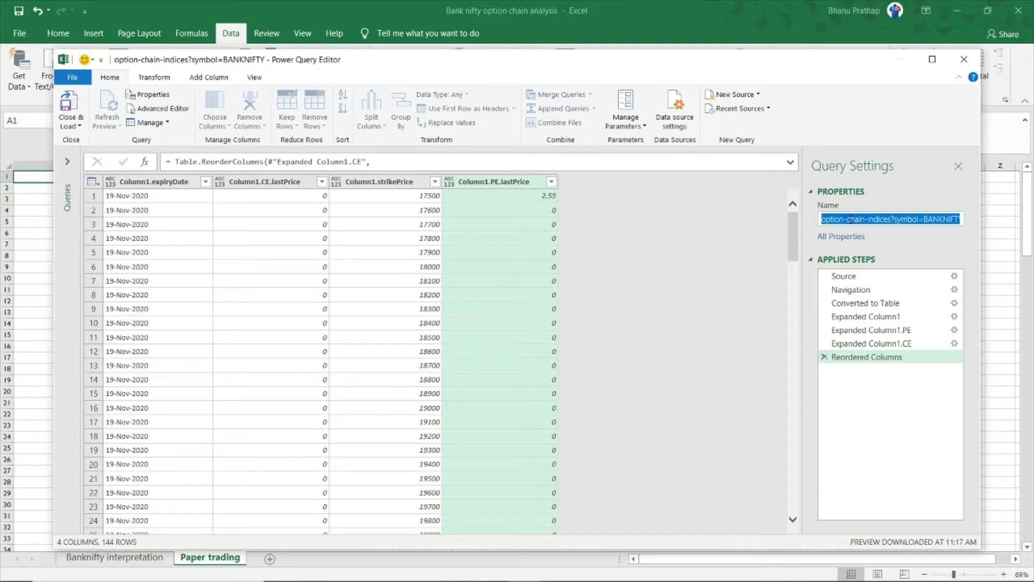
{"action": "type", "text": "P"}
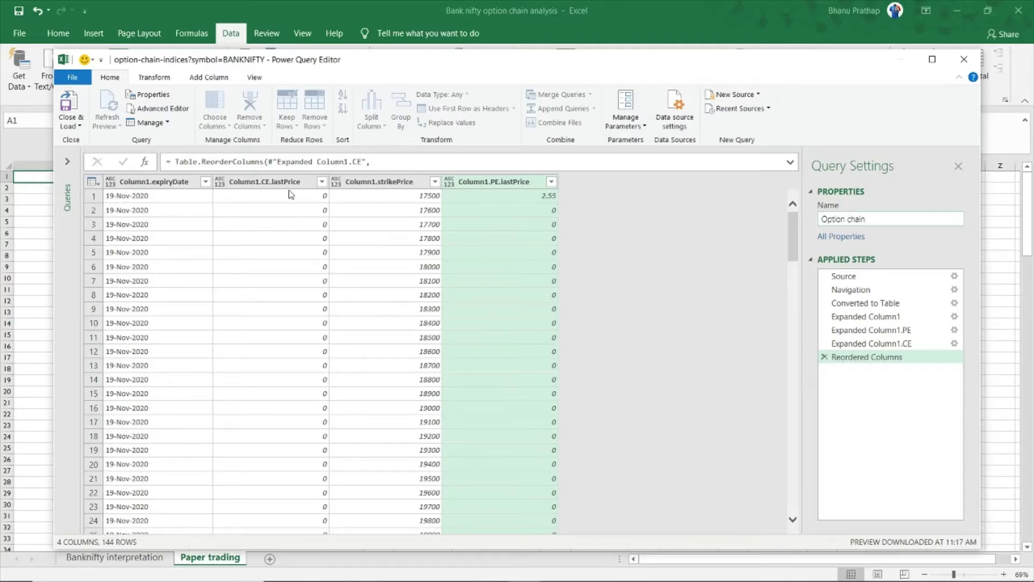
{"action": "left_click", "coordinate": [79, 126]}
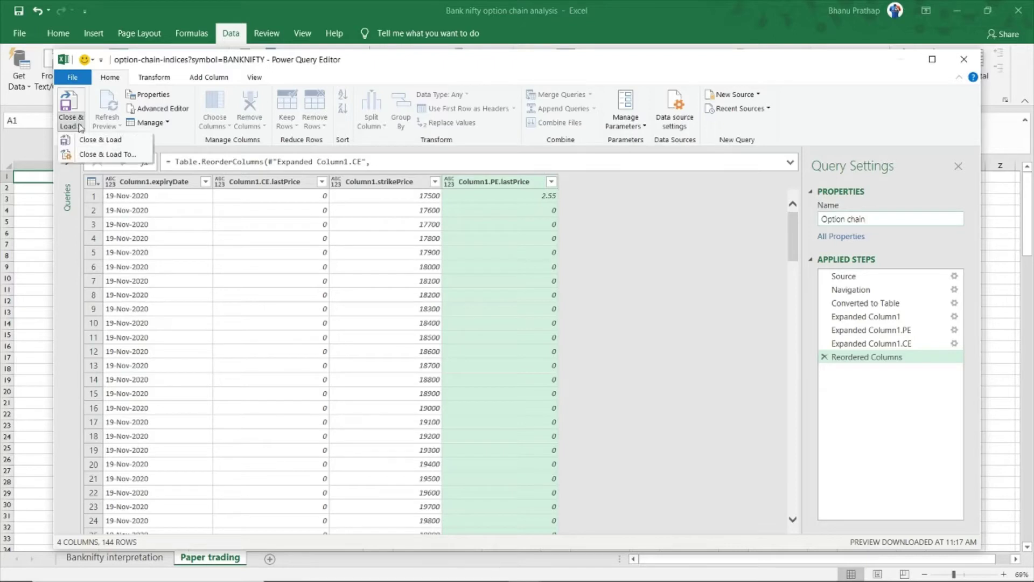
{"action": "left_click", "coordinate": [106, 155]}
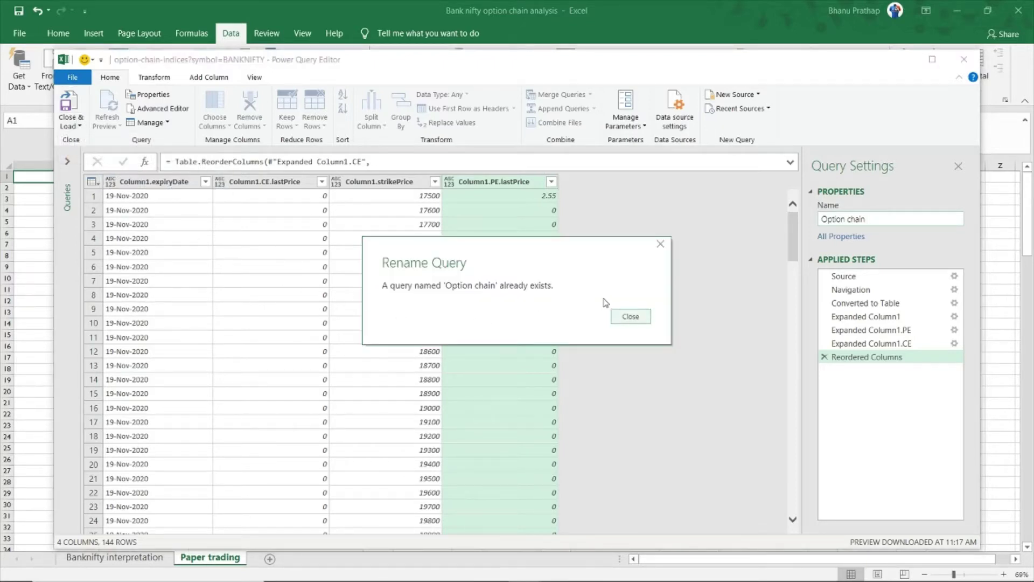
{"action": "left_click", "coordinate": [635, 318]}
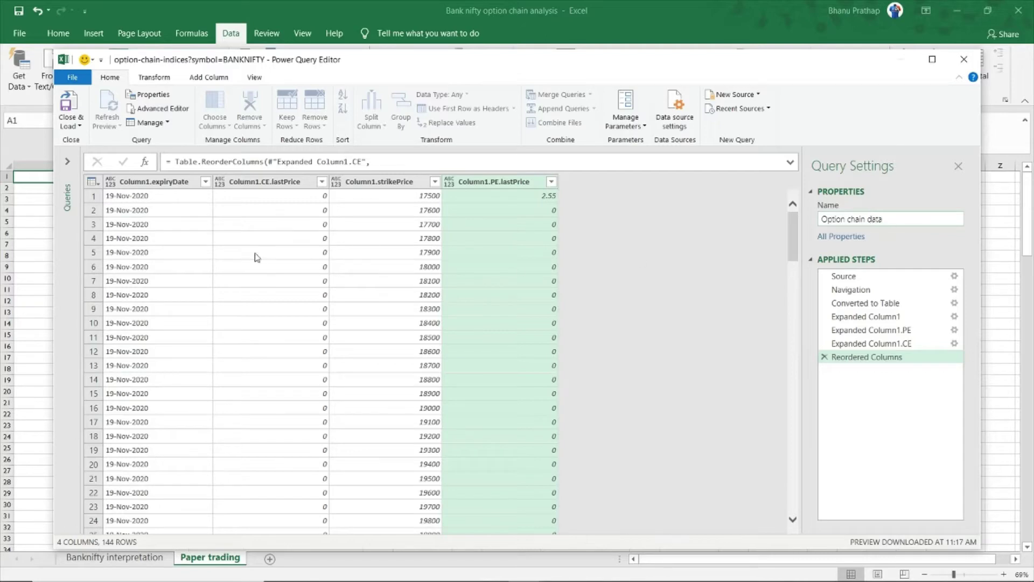
- Load the query as a table into the existing Paper trading worksheet at cell A1
{"action": "left_click", "coordinate": [76, 125]}
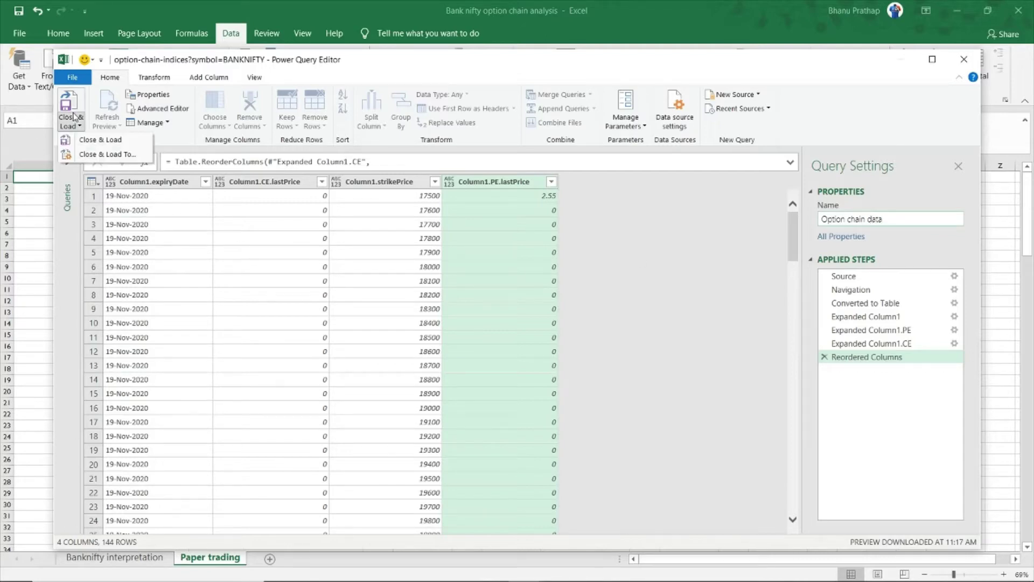
{"action": "left_click", "coordinate": [81, 153]}
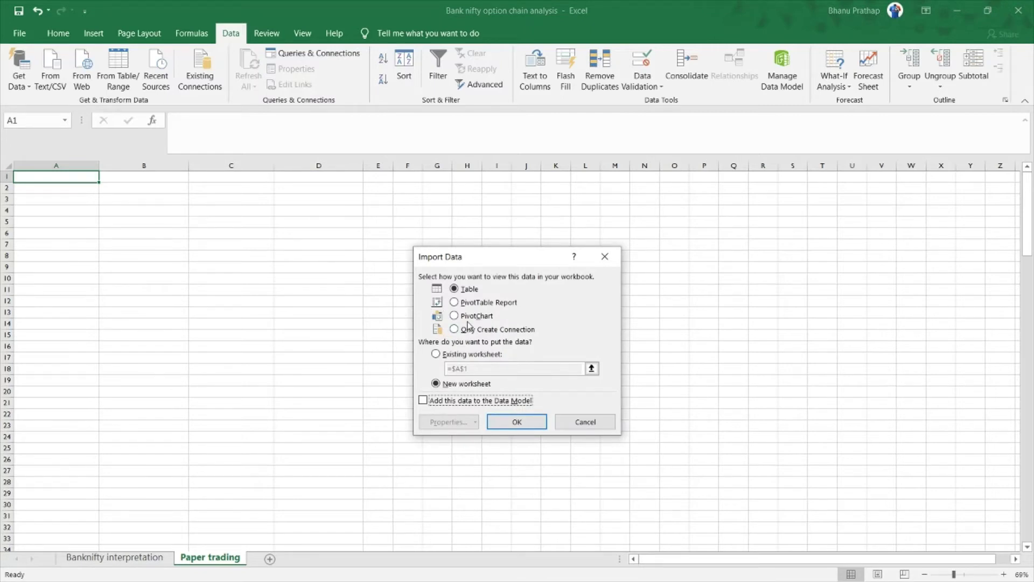
{"action": "left_click", "coordinate": [455, 354]}
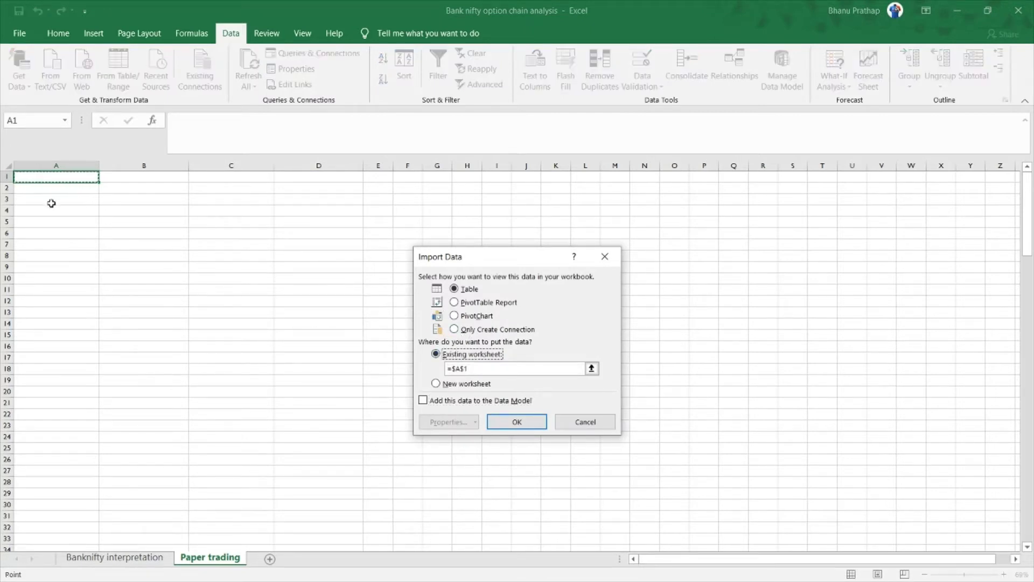
{"action": "left_click", "coordinate": [107, 182]}
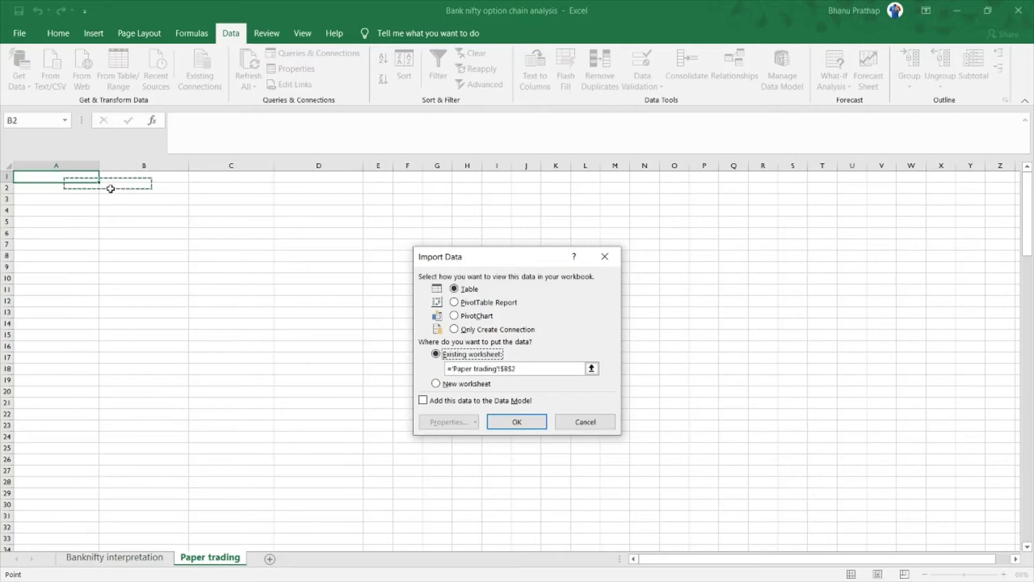
{"action": "left_click", "coordinate": [39, 179]}
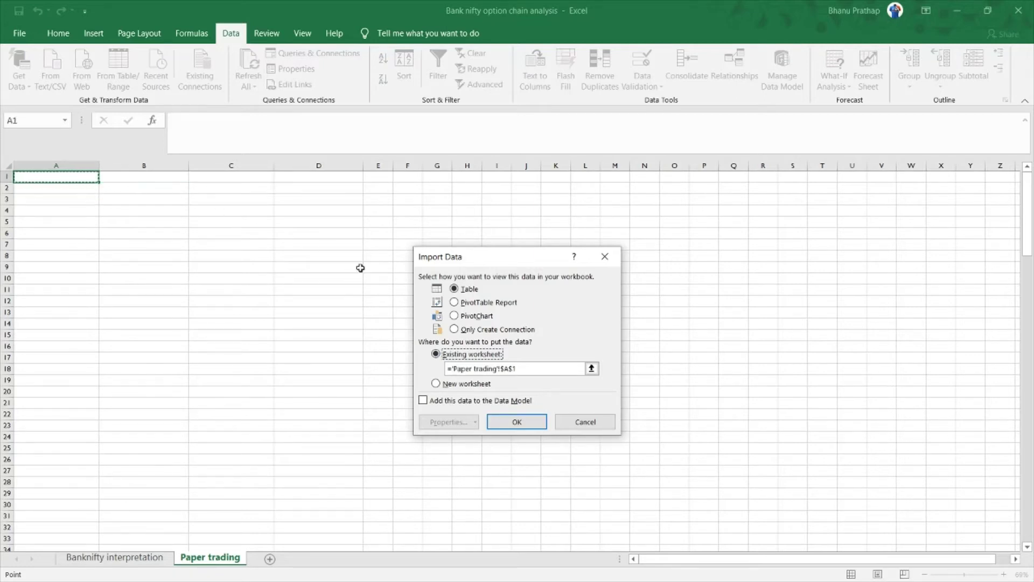
{"action": "left_click", "coordinate": [517, 423]}
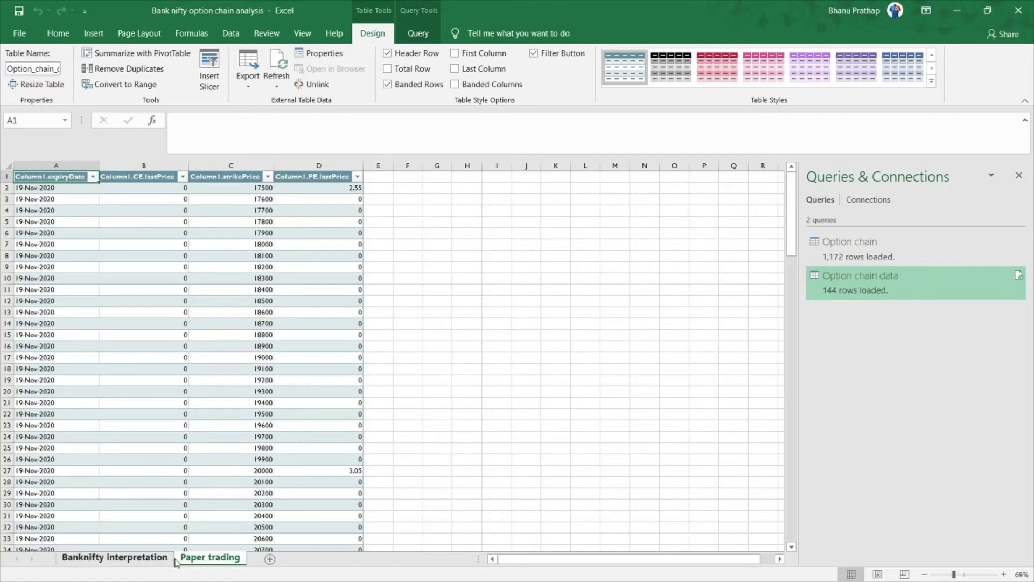
{"action": "double_click", "coordinate": [192, 559]}
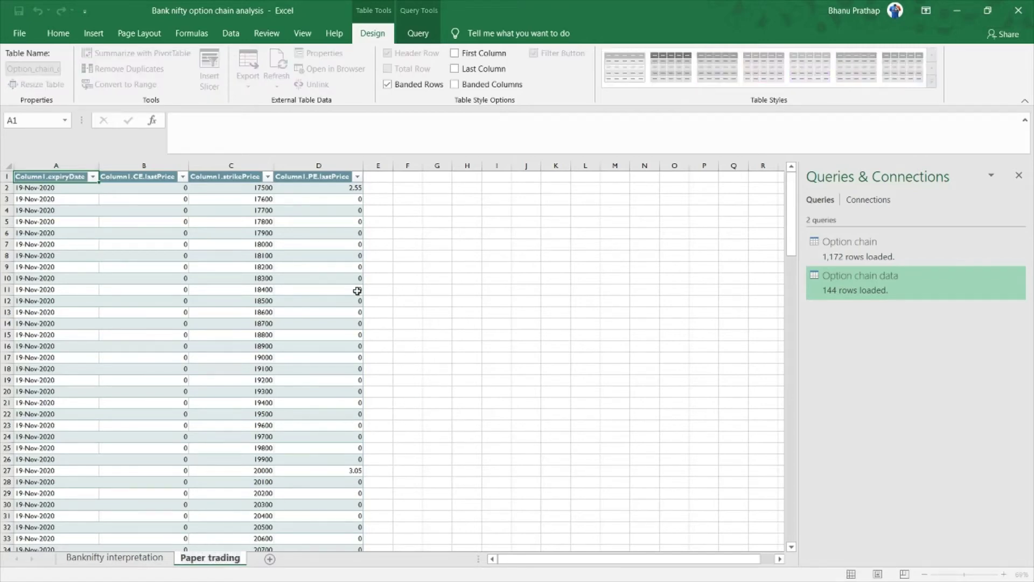
{"action": "left_click", "coordinate": [407, 221]}
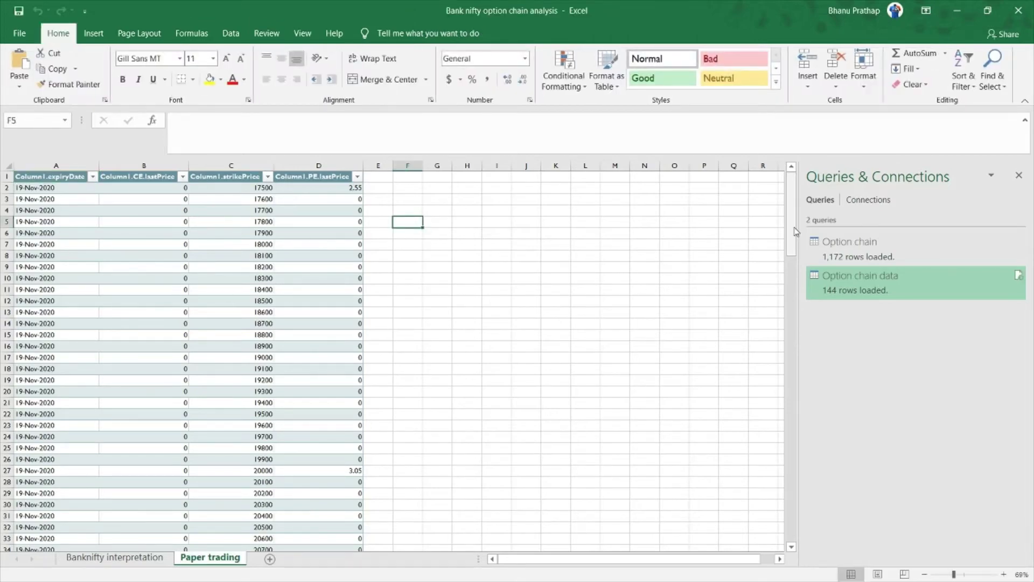
- Look over the expiry date, call price, strike price and put price columns of the table loaded in Paper trading
{"action": "left_click_drag", "start_coordinate": [792, 232], "coordinate": [796, 205]}
{"action": "left_click", "coordinate": [494, 299]}
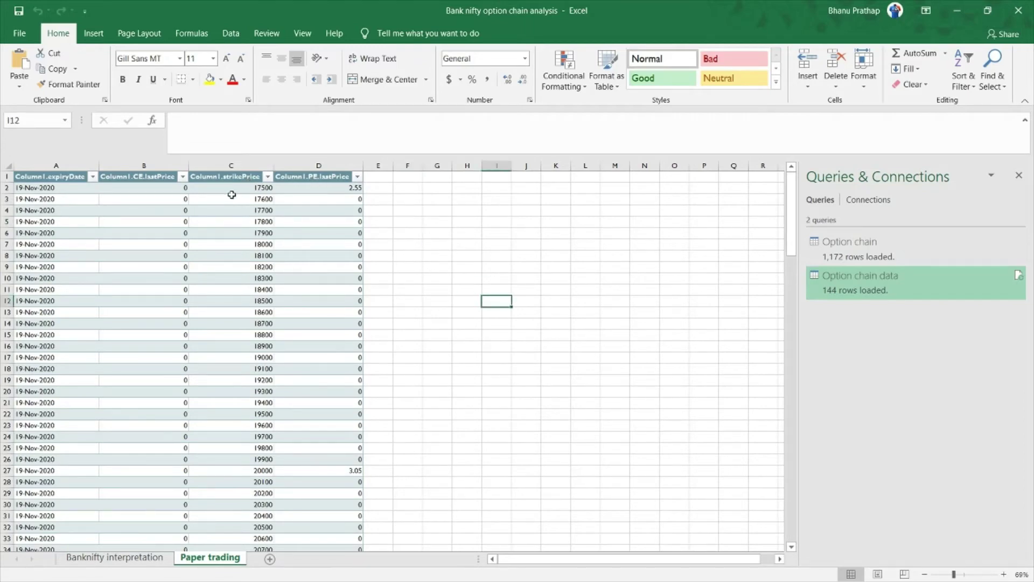
{"action": "left_click", "coordinate": [238, 219]}
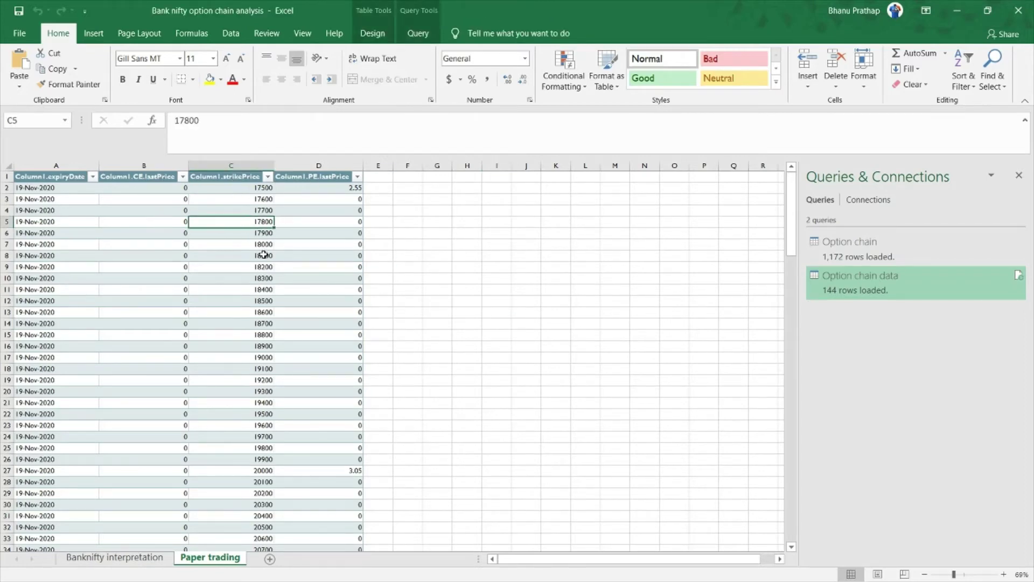
{"action": "left_click", "coordinate": [173, 236]}
{"action": "left_click", "coordinate": [312, 245]}
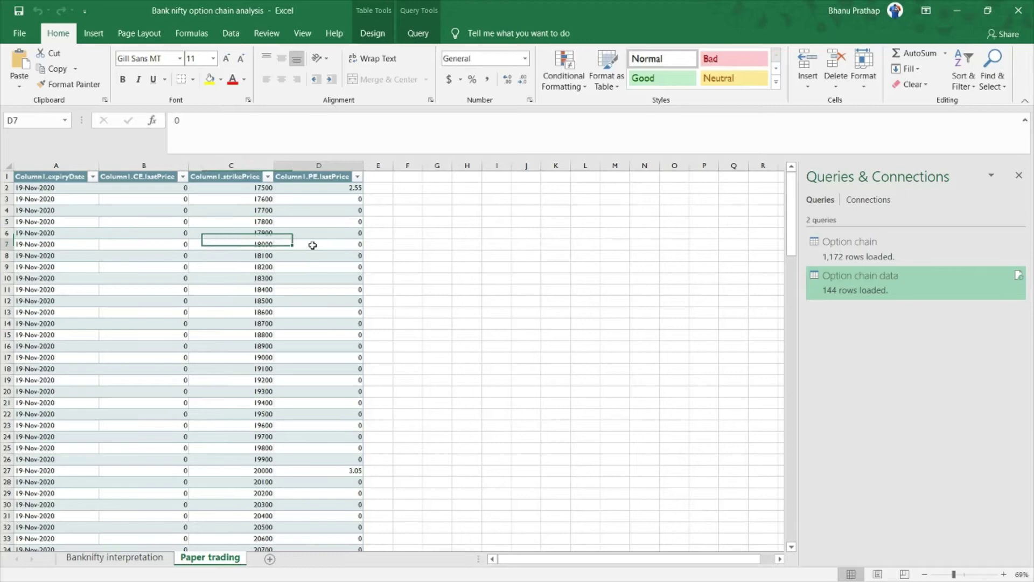
{"action": "left_click", "coordinate": [173, 268]}
{"action": "left_click", "coordinate": [312, 311]}
{"action": "left_click_drag", "start_coordinate": [529, 232], "coordinate": [621, 300]}
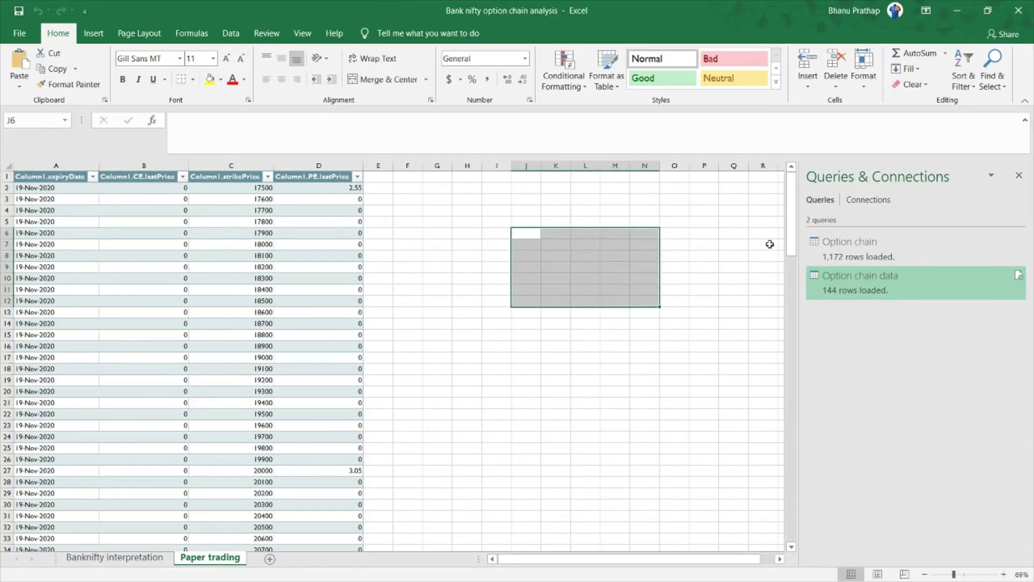
{"action": "left_click_drag", "start_coordinate": [797, 236], "coordinate": [796, 370]}
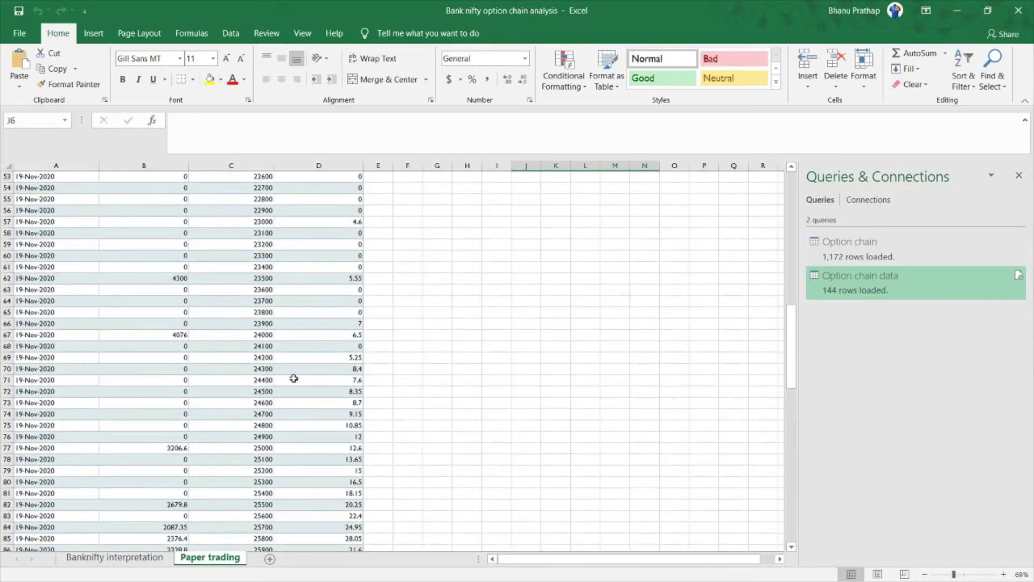
- Refresh the Option chain query on the Banknifty interpretation sheet and check its underlyingValue column
{"action": "left_click", "coordinate": [116, 558]}
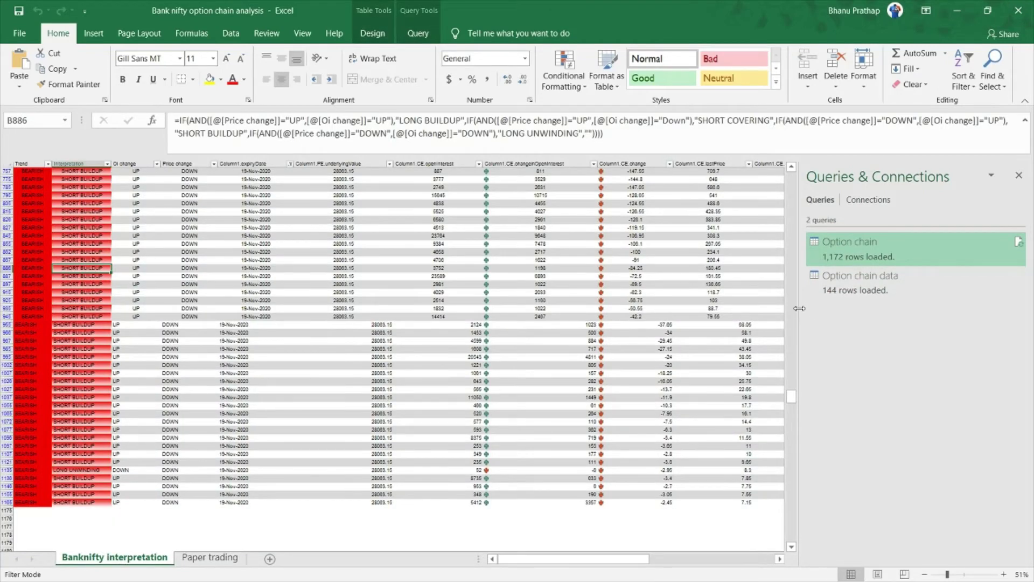
{"action": "left_click_drag", "start_coordinate": [798, 308], "coordinate": [982, 306]}
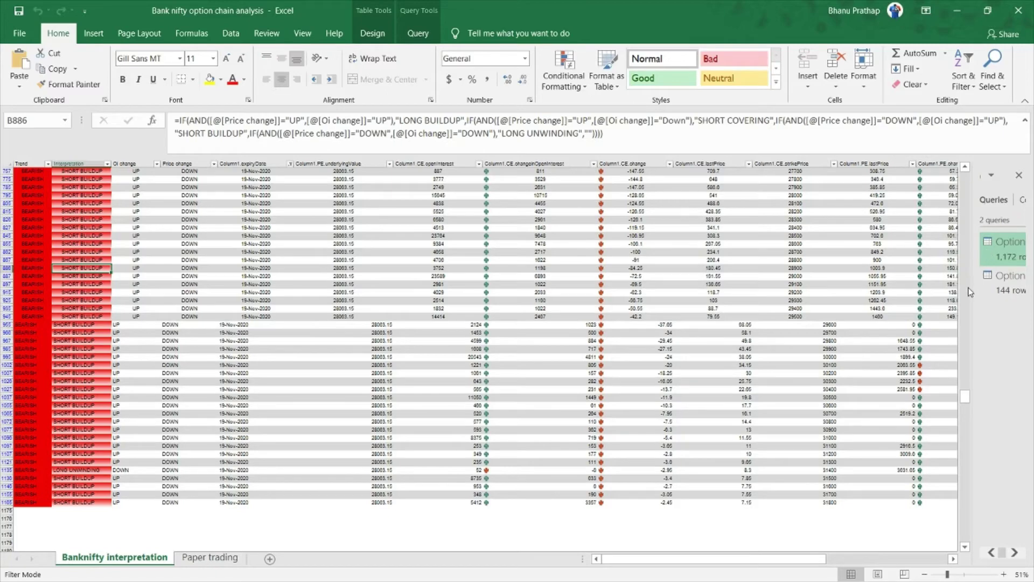
{"action": "left_click_drag", "start_coordinate": [975, 291], "coordinate": [811, 272]}
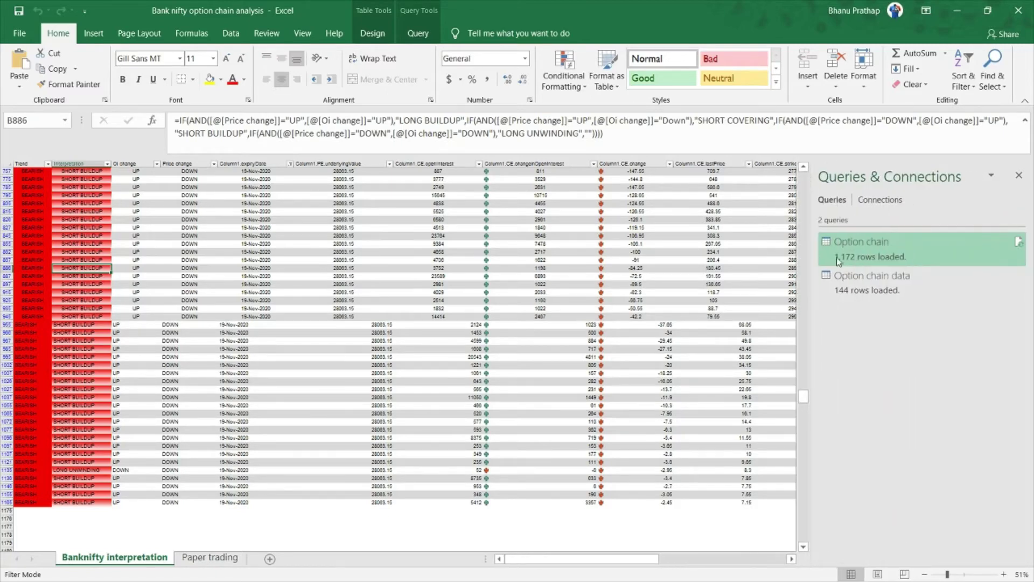
{"action": "right_click", "coordinate": [874, 241]}
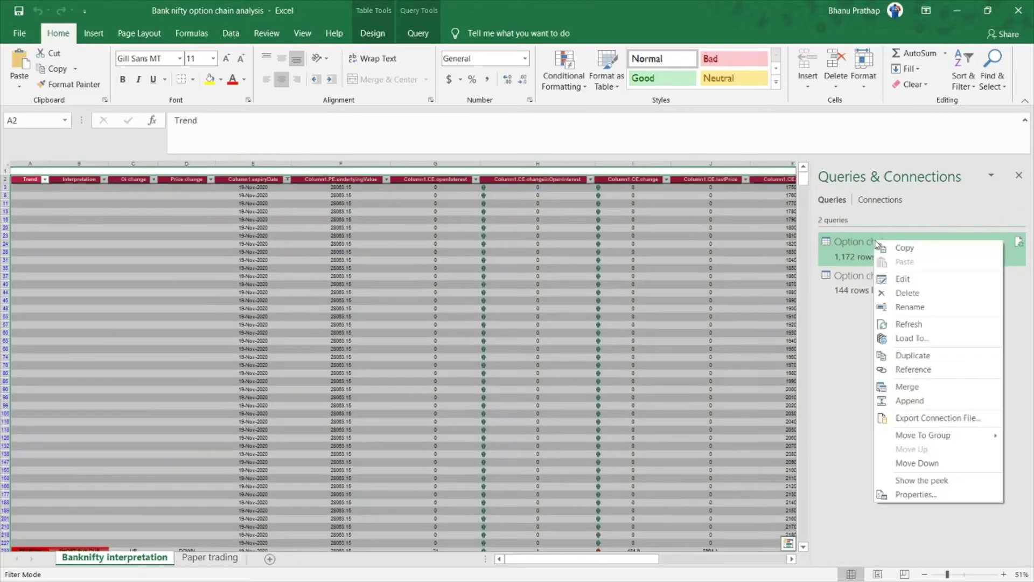
{"action": "left_click", "coordinate": [920, 323]}
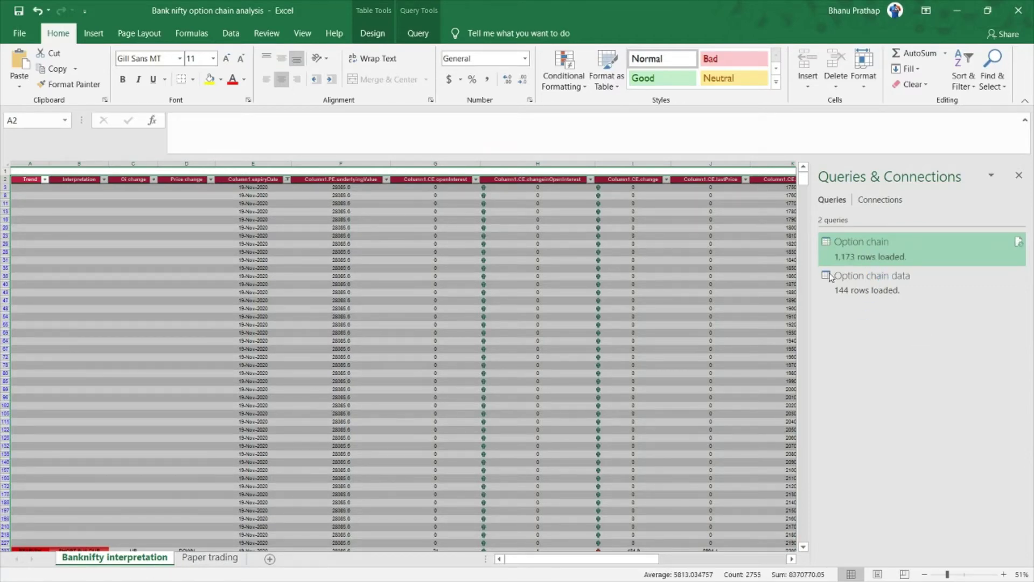
{"action": "left_click", "coordinate": [461, 362]}
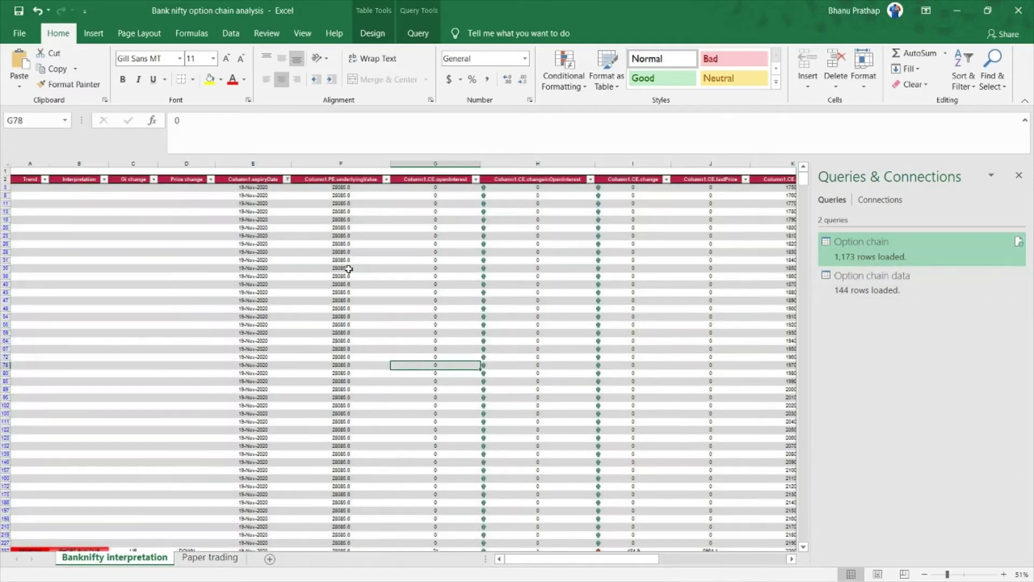
{"action": "left_click", "coordinate": [335, 294]}
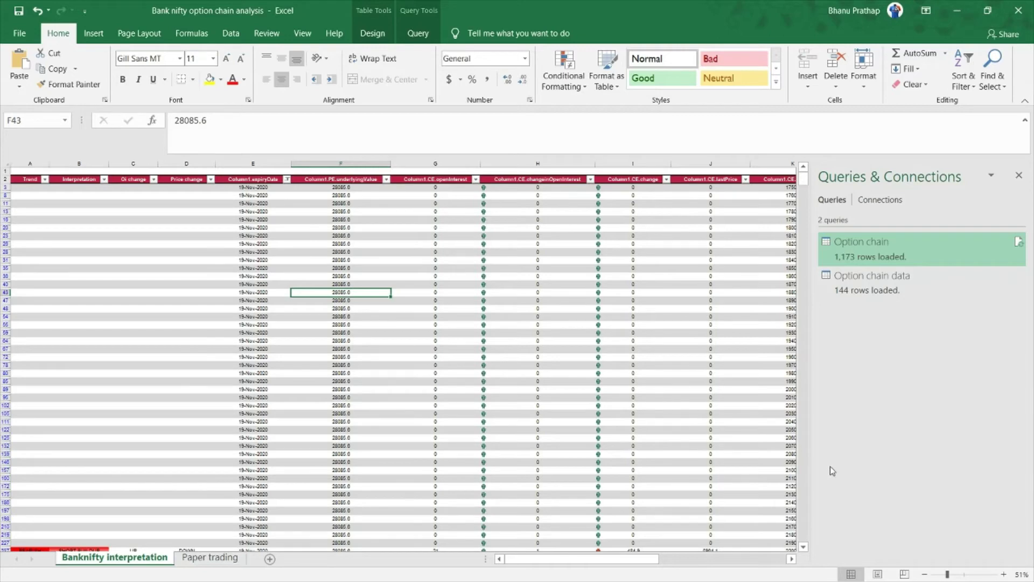
- Enlarge the Banknifty interpretation sheet and locate the 28000 strike price among the option chain rows
{"action": "left_click", "coordinate": [959, 574]}
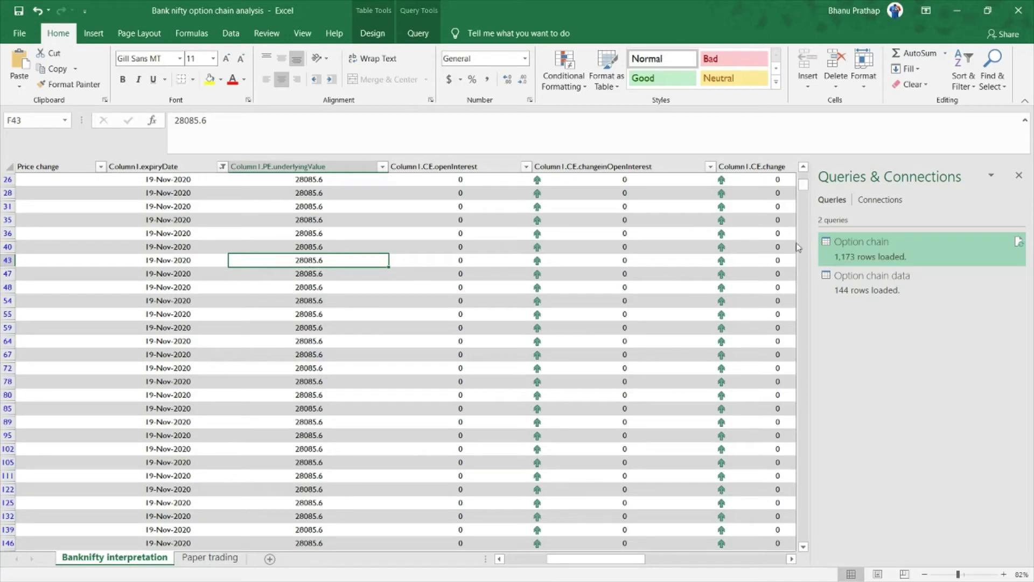
{"action": "left_click_drag", "start_coordinate": [609, 563], "coordinate": [667, 564]}
{"action": "left_click", "coordinate": [537, 345]}
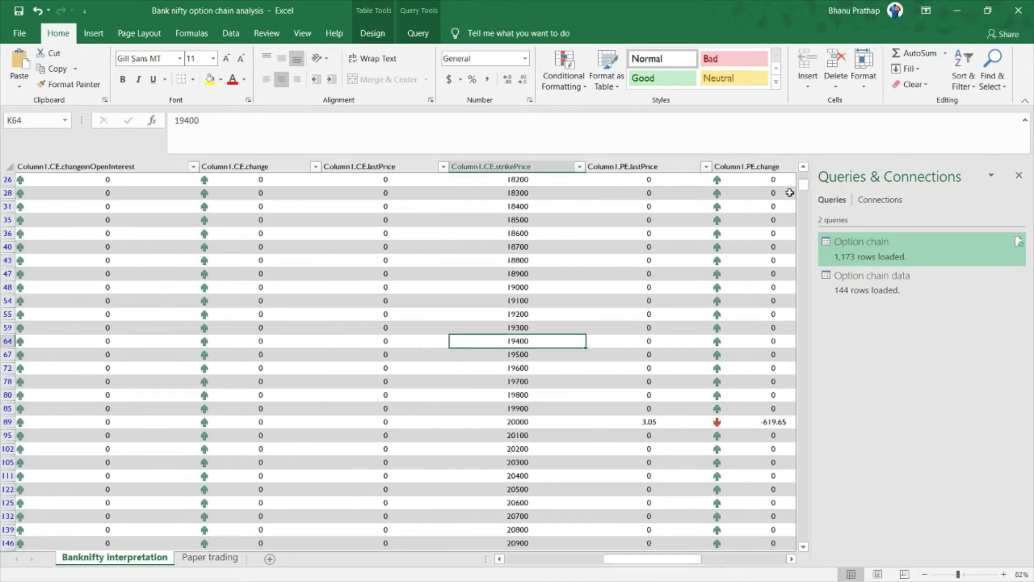
{"action": "left_click_drag", "start_coordinate": [808, 187], "coordinate": [818, 360]}
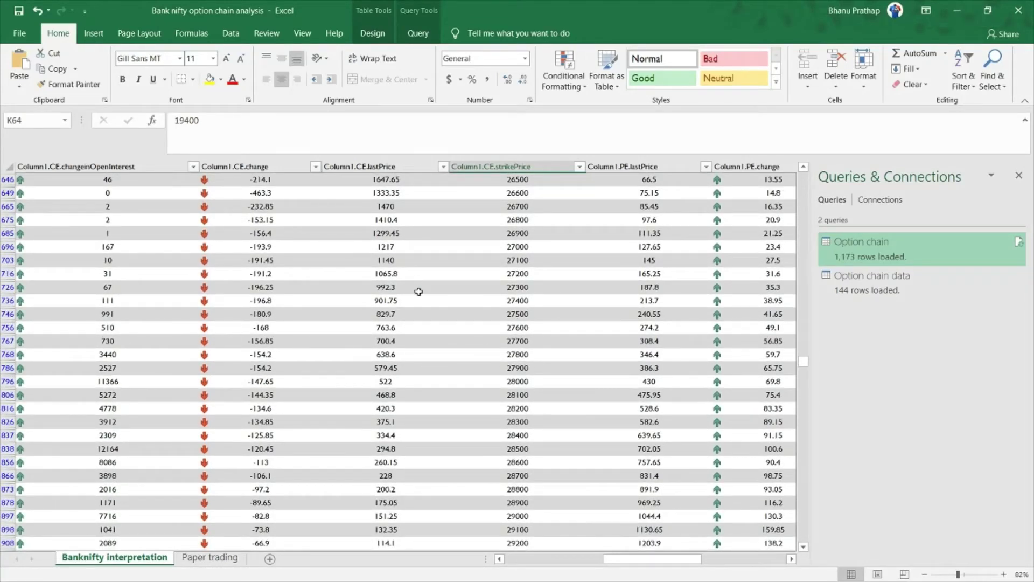
{"action": "left_click_drag", "start_coordinate": [805, 369], "coordinate": [808, 370]}
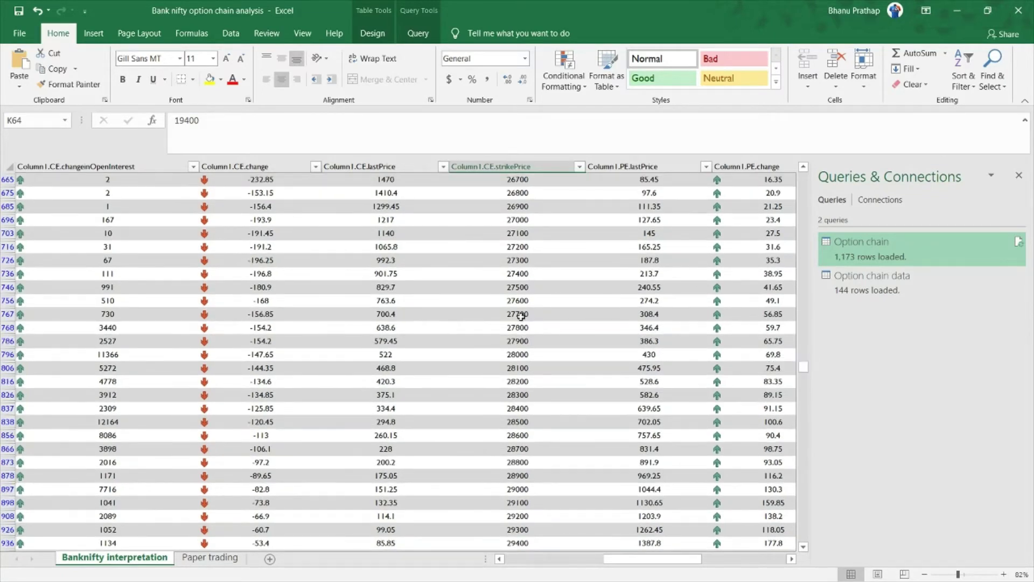
{"action": "left_click", "coordinate": [520, 353]}
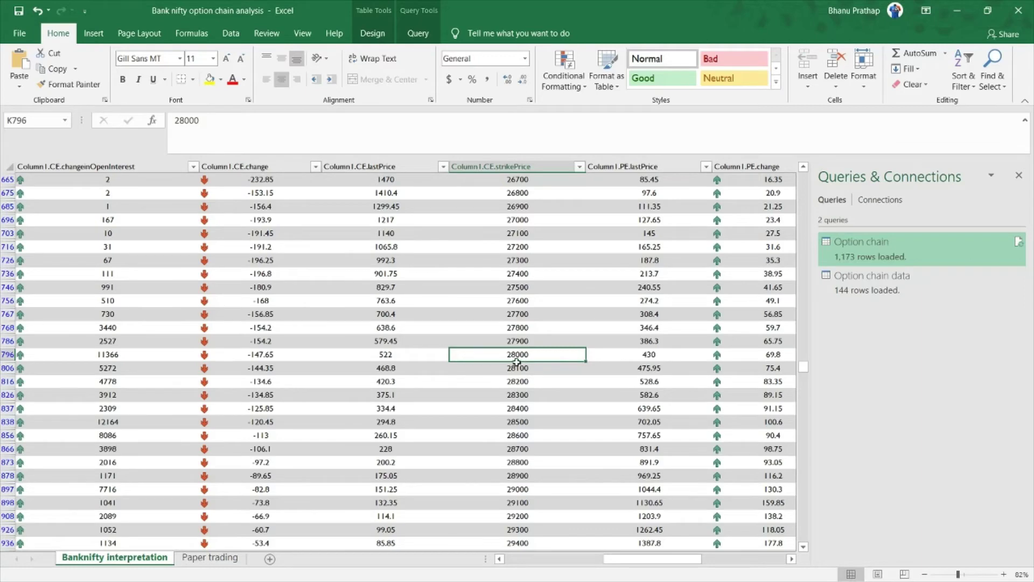
- Examine the call-side columns of the 28000 strike row, back to its Interpretation cell
{"action": "key", "text": "Left"}
{"action": "key", "text": "Left"}
{"action": "key", "text": "Left"}
{"action": "key", "text": "Left"}
{"action": "key", "text": "Left"}
{"action": "key", "text": "Left"}
{"action": "key", "text": "Left"}
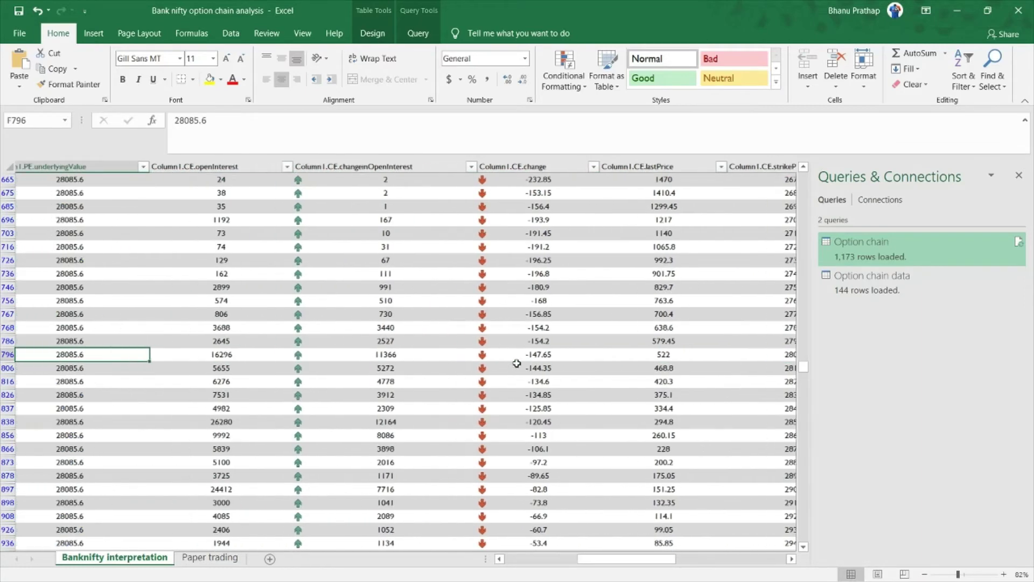
{"action": "key", "text": "Left"}
{"action": "key", "text": "Left"}
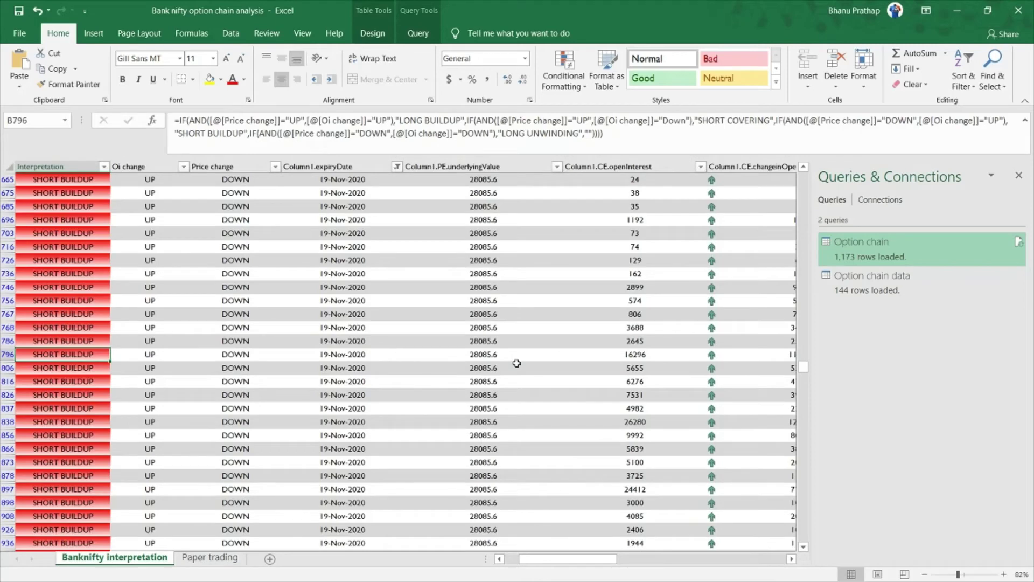
- Examine the 28000 strike row across its put-side columns as far as Interpretation put
{"action": "key", "text": "Right"}
{"action": "key", "text": "Right"}
{"action": "key", "text": "Right"}
{"action": "key", "text": "Right"}
{"action": "key", "text": "Right"}
{"action": "key", "text": "Right"}
{"action": "key", "text": "Right"}
{"action": "key", "text": "Right"}
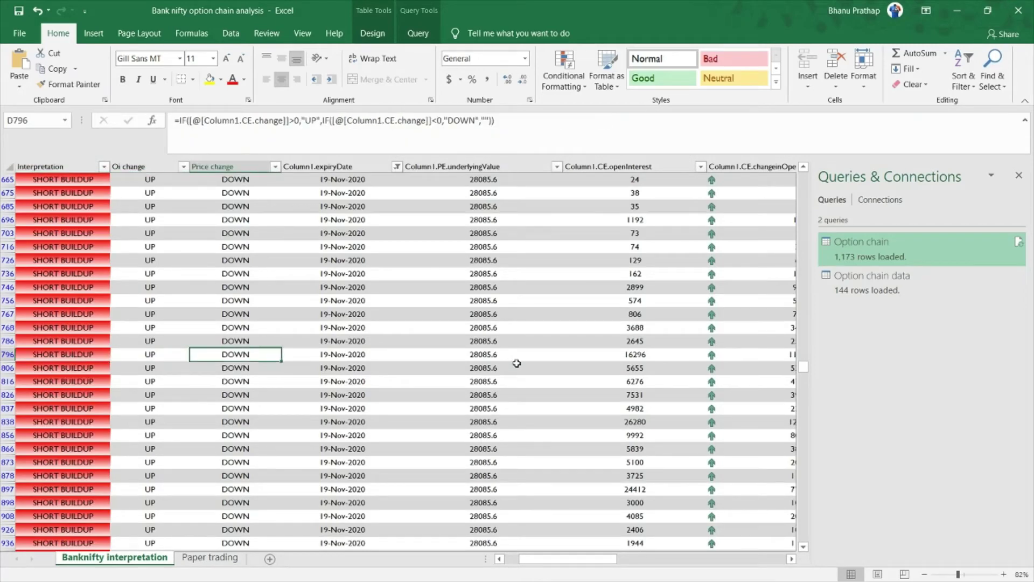
{"action": "key", "text": "Right"}
{"action": "key", "text": "Right"}
{"action": "key", "text": "Right"}
{"action": "key", "text": "Right"}
{"action": "key", "text": "Right"}
{"action": "key", "text": "Right"}
{"action": "key", "text": "Right"}
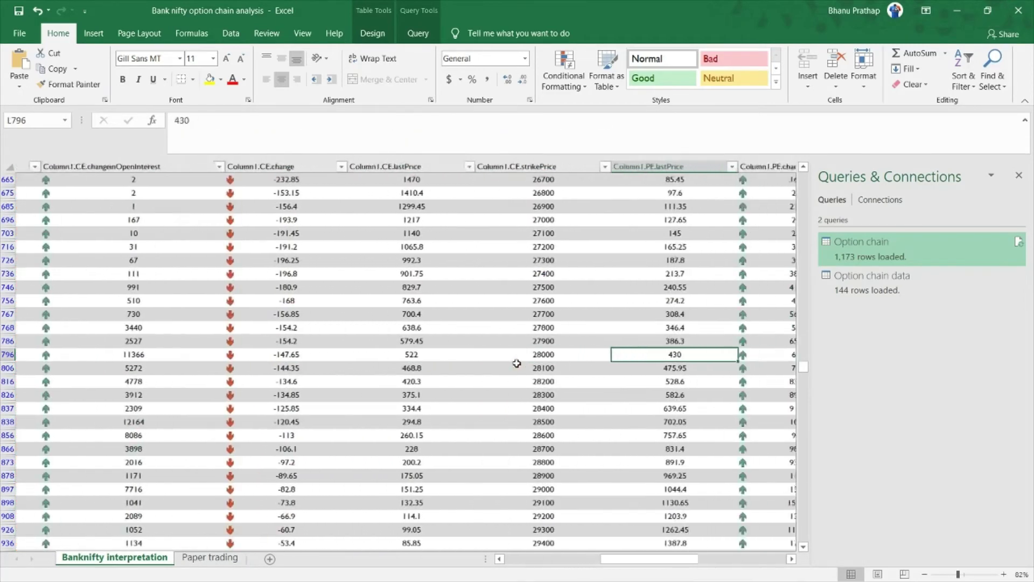
{"action": "key", "text": "Right"}
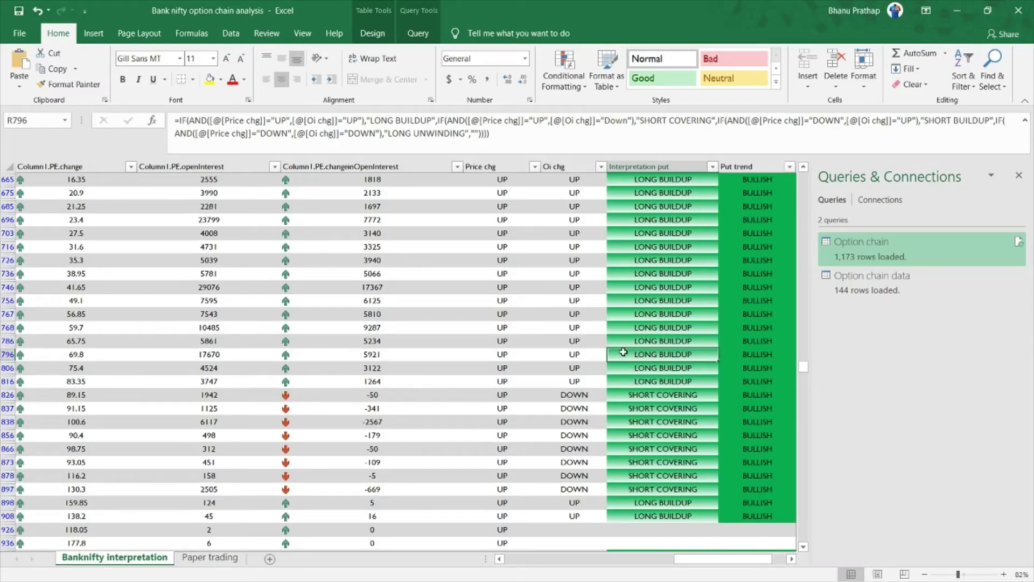
- Go back along the 28000 strike row to compare the call Trend and Interpretation with the put-side figures
{"action": "key", "text": "Left"}
{"action": "key", "text": "Left"}
{"action": "key", "text": "Left"}
{"action": "key", "text": "Left"}
{"action": "key", "text": "Left"}
{"action": "key", "text": "Left"}
{"action": "key", "text": "Left"}
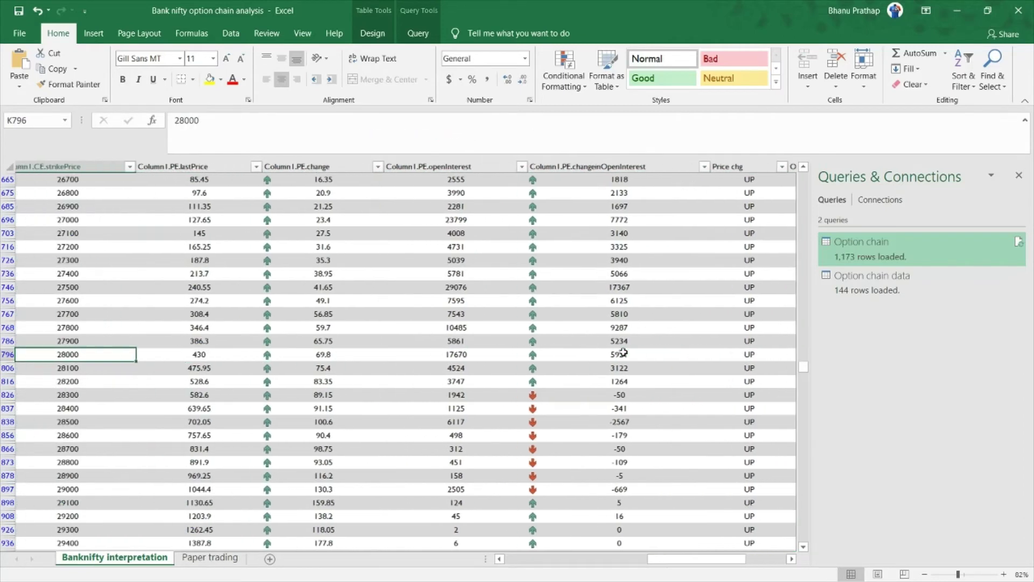
{"action": "key", "text": "Left"}
{"action": "key", "text": "Left"}
{"action": "key", "text": "Left"}
{"action": "key", "text": "Left"}
{"action": "key", "text": "Left"}
{"action": "key", "text": "Left"}
{"action": "key", "text": "Left"}
{"action": "key", "text": "Left"}
{"action": "key", "text": "Left"}
{"action": "key", "text": "Left"}
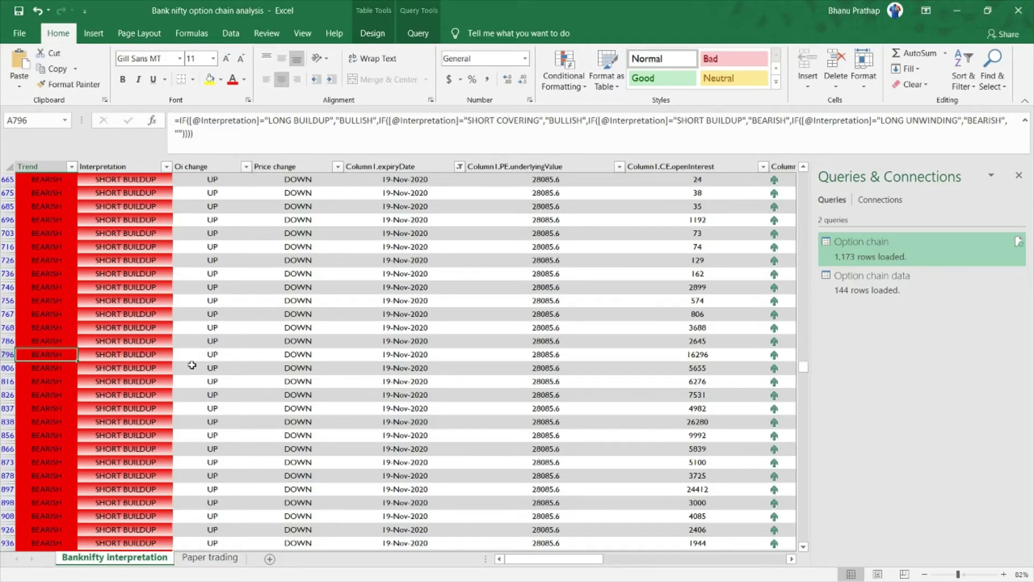
{"action": "left_click", "coordinate": [134, 358]}
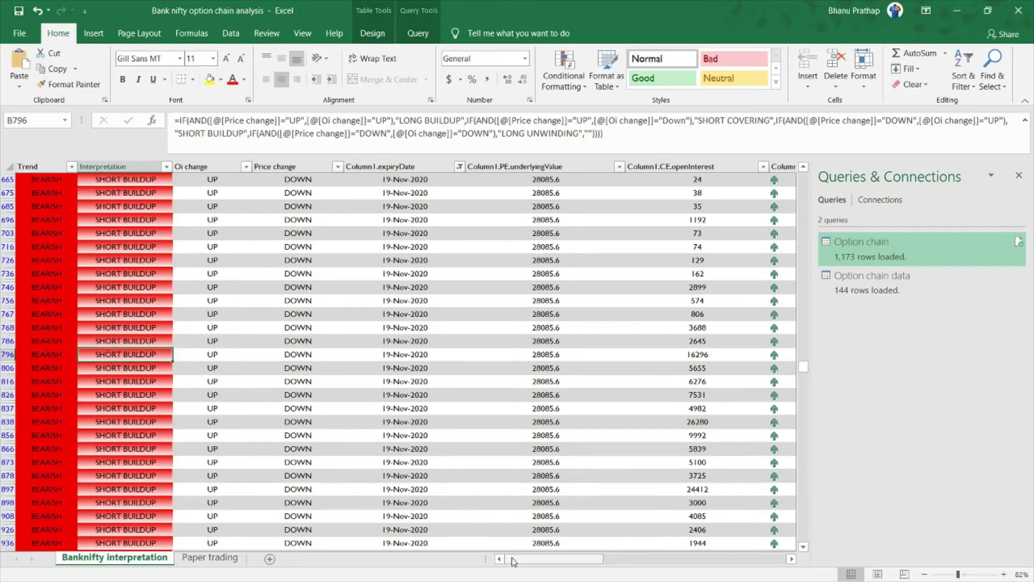
{"action": "left_click_drag", "start_coordinate": [516, 561], "coordinate": [657, 561]}
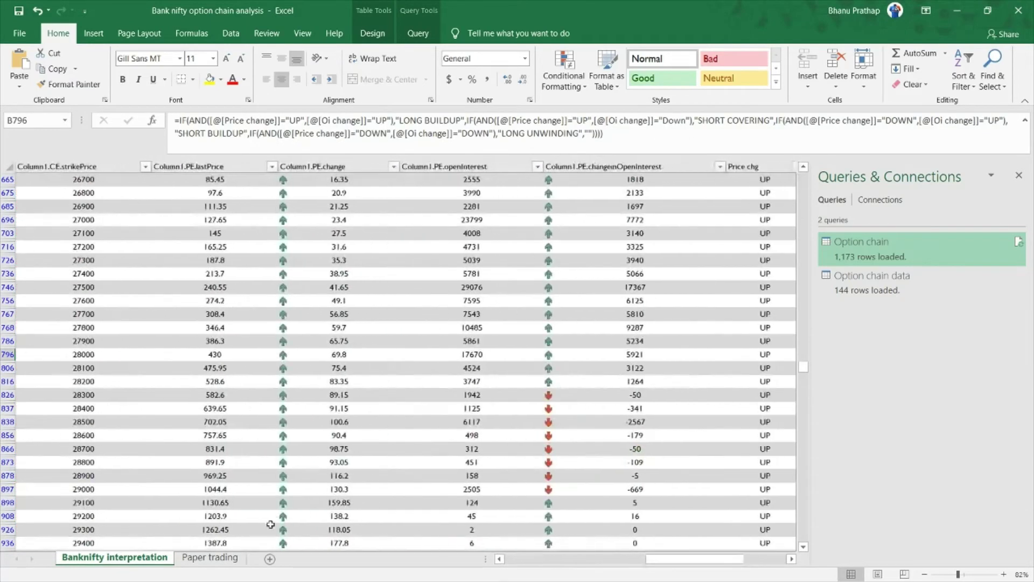
- Check the call and put last prices of the 28000 strike in the Paper trading sheet
{"action": "left_click", "coordinate": [210, 557]}
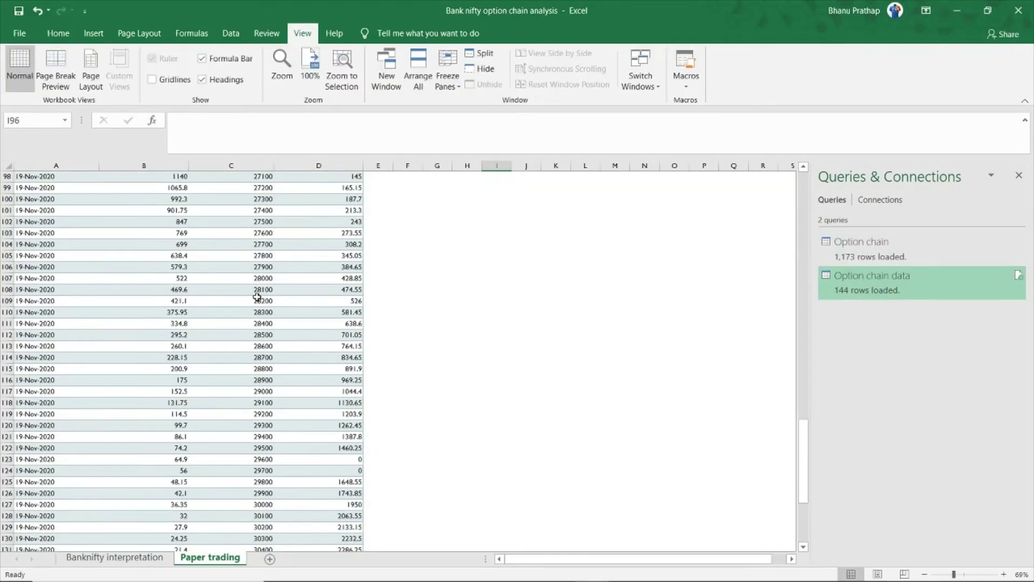
{"action": "scroll", "coordinate": [299, 313], "scroll_direction": "down", "scroll_amount": 3}
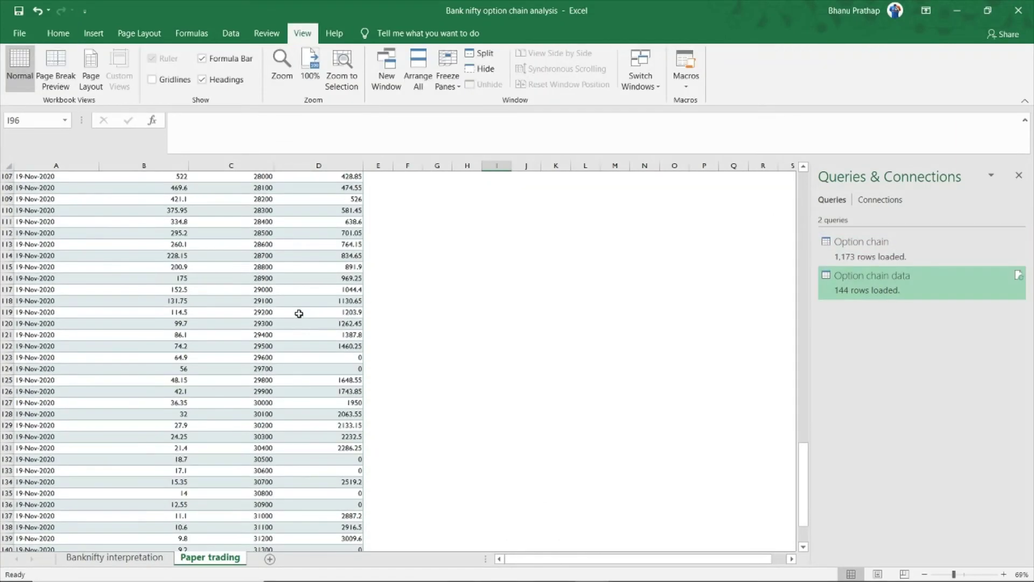
{"action": "scroll", "coordinate": [280, 371], "scroll_direction": "up", "scroll_amount": 1}
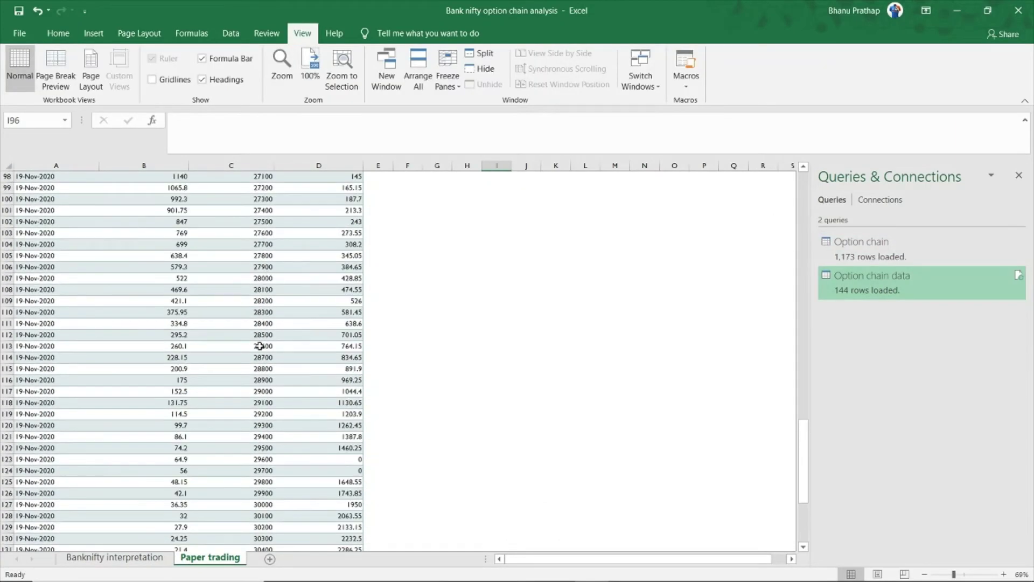
{"action": "left_click", "coordinate": [260, 279]}
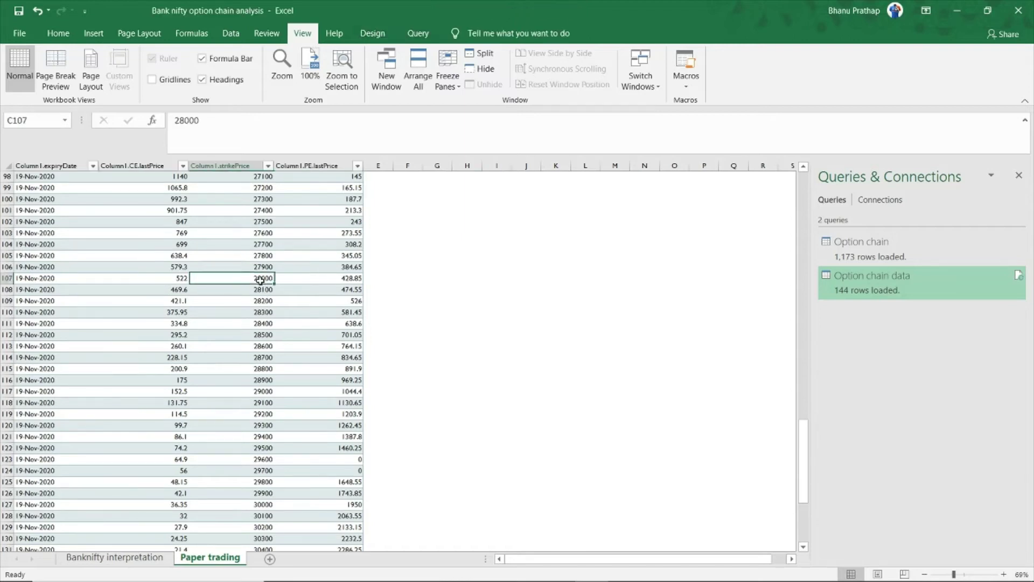
{"action": "left_click", "coordinate": [347, 278]}
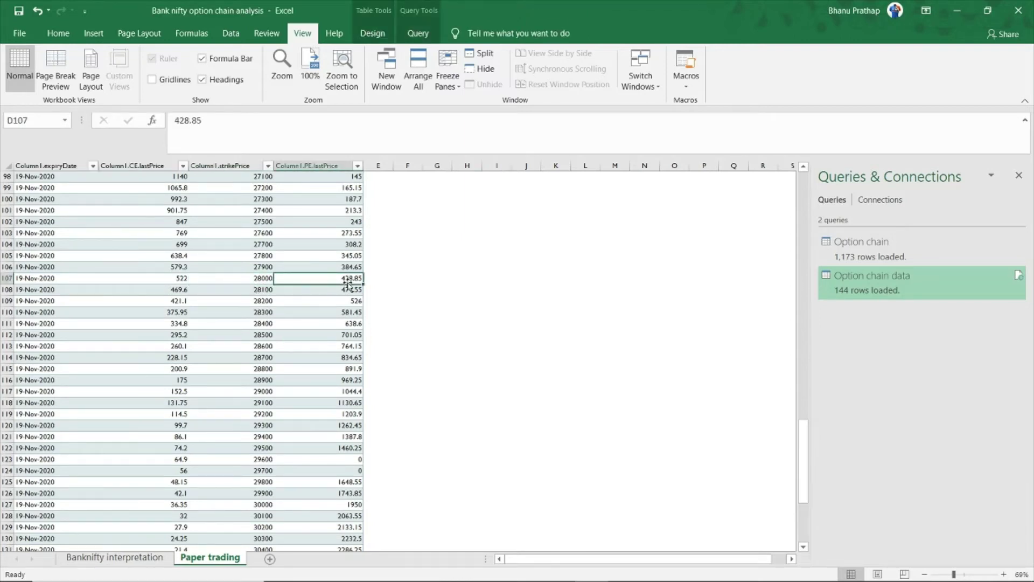
{"action": "left_click", "coordinate": [185, 279]}
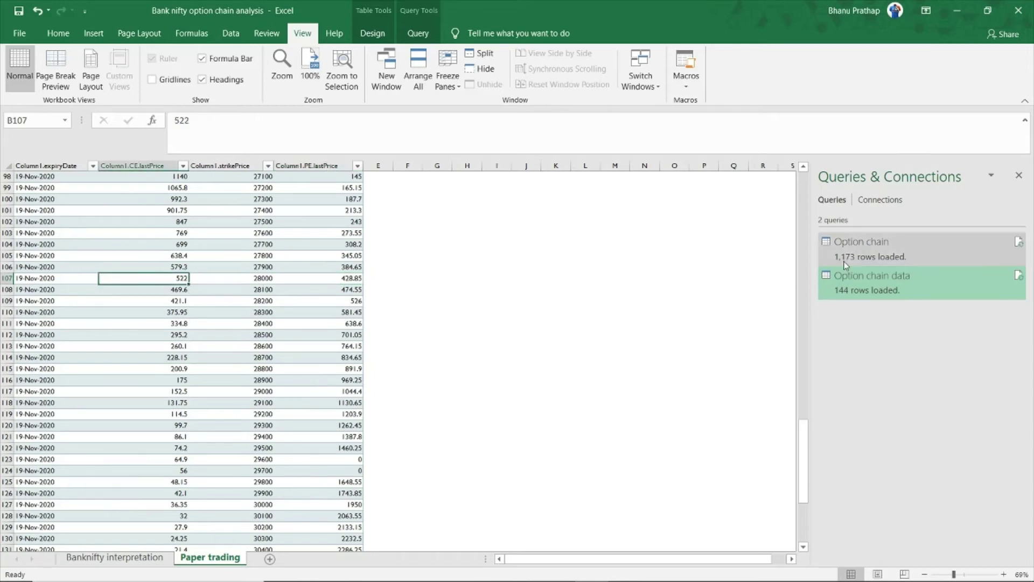
{"action": "right_click", "coordinate": [861, 285]}
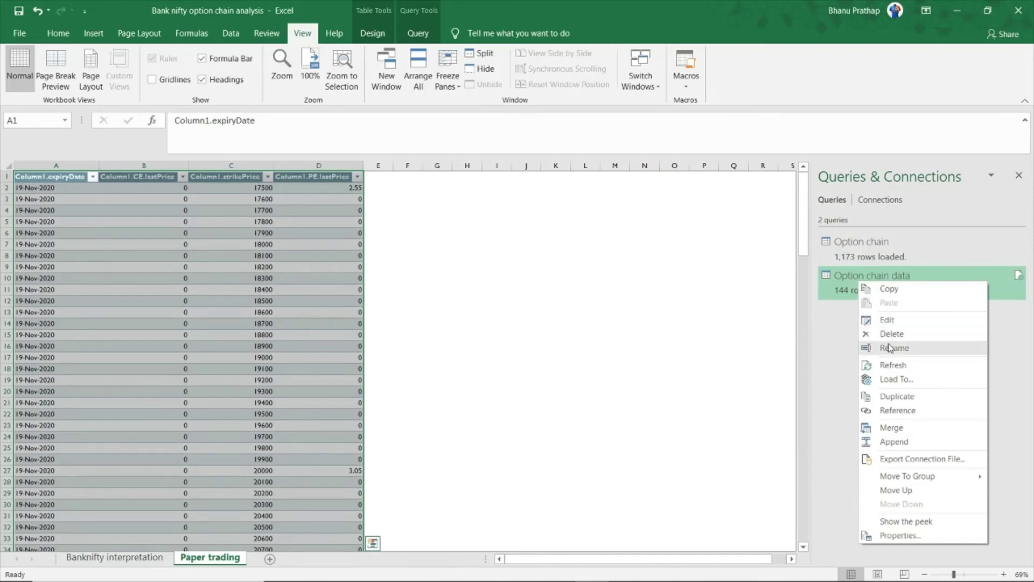
{"action": "left_click", "coordinate": [901, 367]}
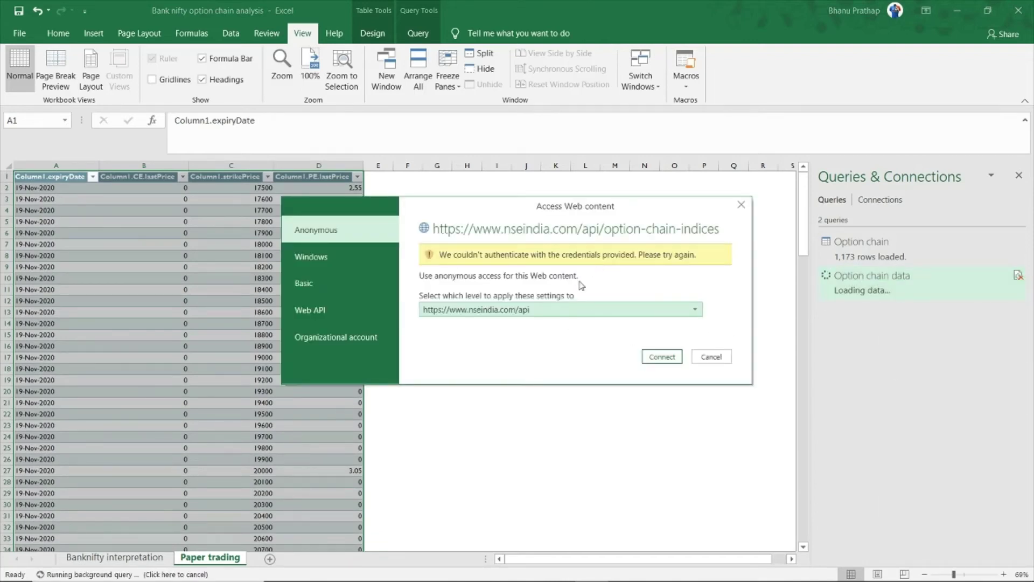
{"action": "left_click", "coordinate": [539, 315]}
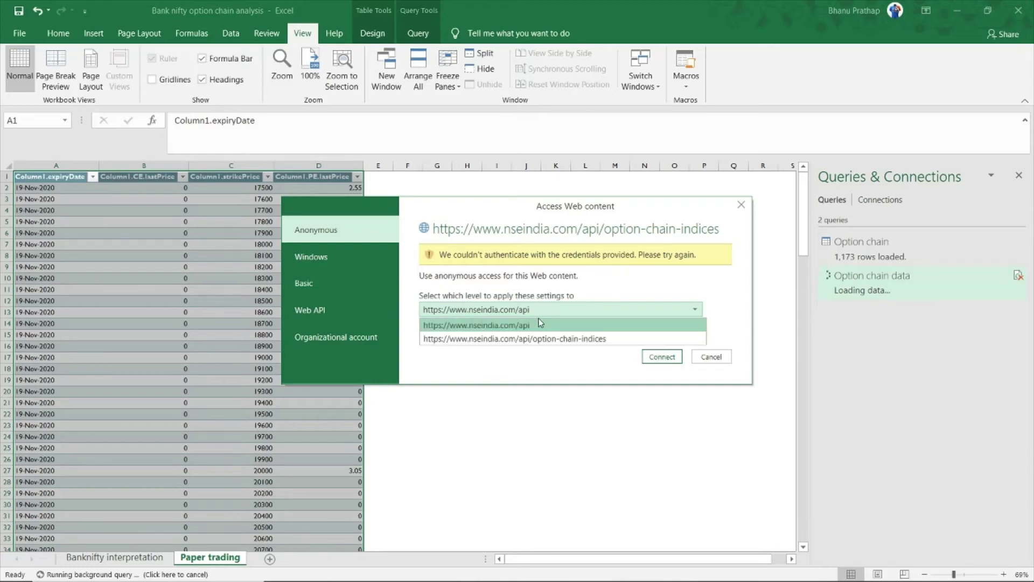
{"action": "left_click", "coordinate": [675, 359]}
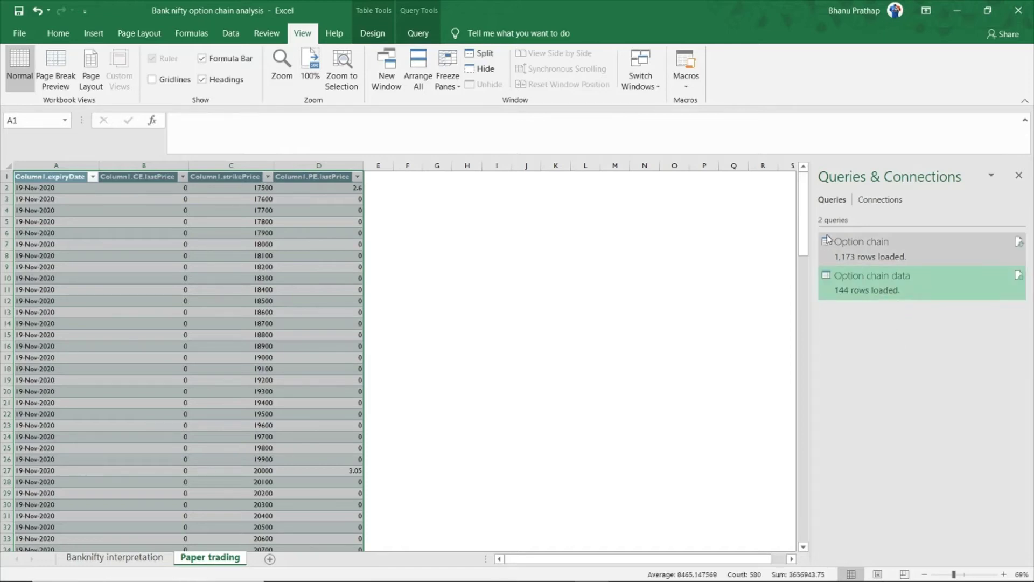
- Check the refreshed call and put last prices of the 28000 strike
{"action": "left_click_drag", "start_coordinate": [803, 229], "coordinate": [806, 368]}
{"action": "left_click_drag", "start_coordinate": [509, 349], "coordinate": [508, 354]}
{"action": "scroll", "coordinate": [438, 364], "scroll_direction": "down", "scroll_amount": 2}
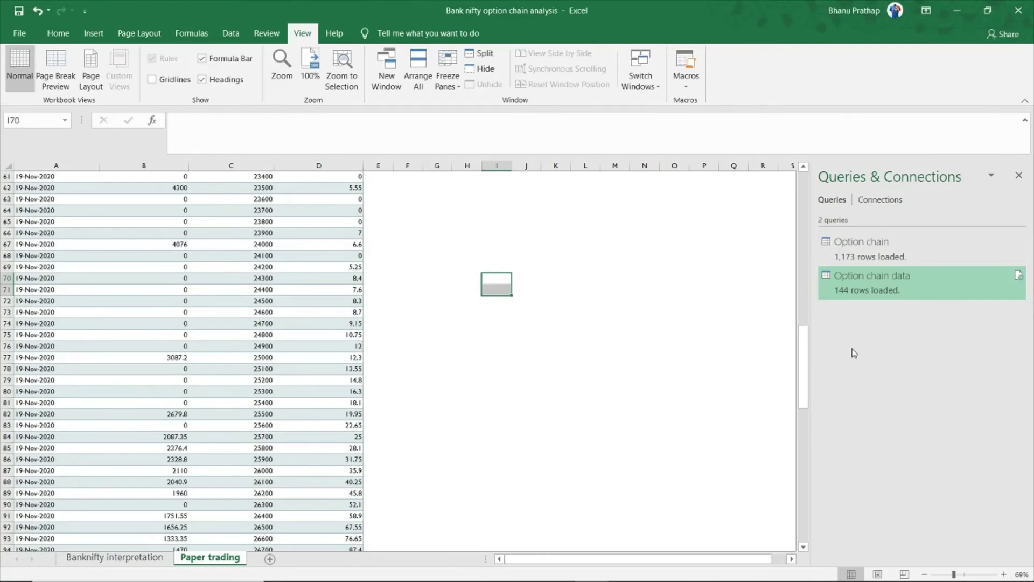
{"action": "left_click_drag", "start_coordinate": [805, 361], "coordinate": [817, 444]}
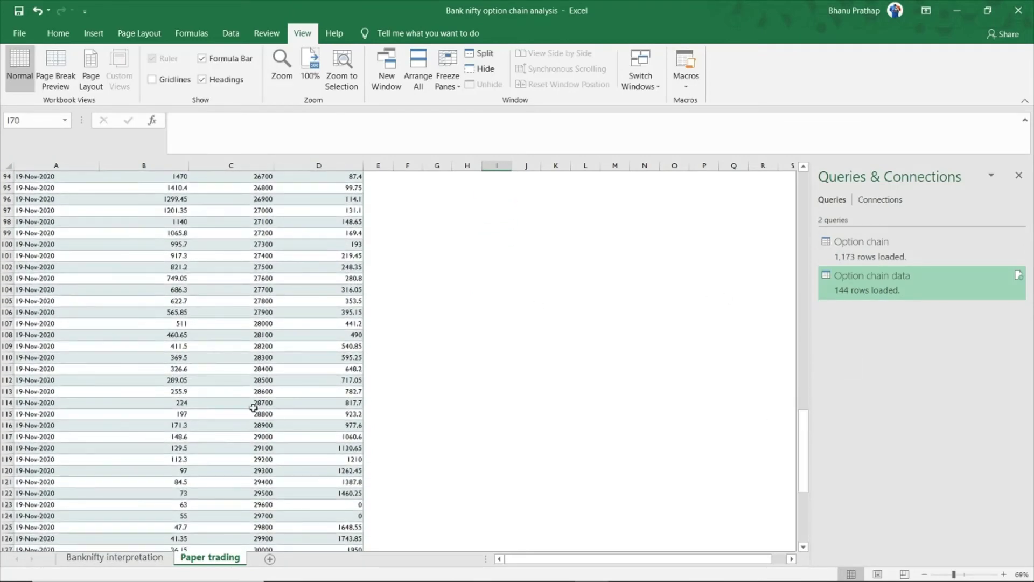
{"action": "left_click", "coordinate": [260, 326]}
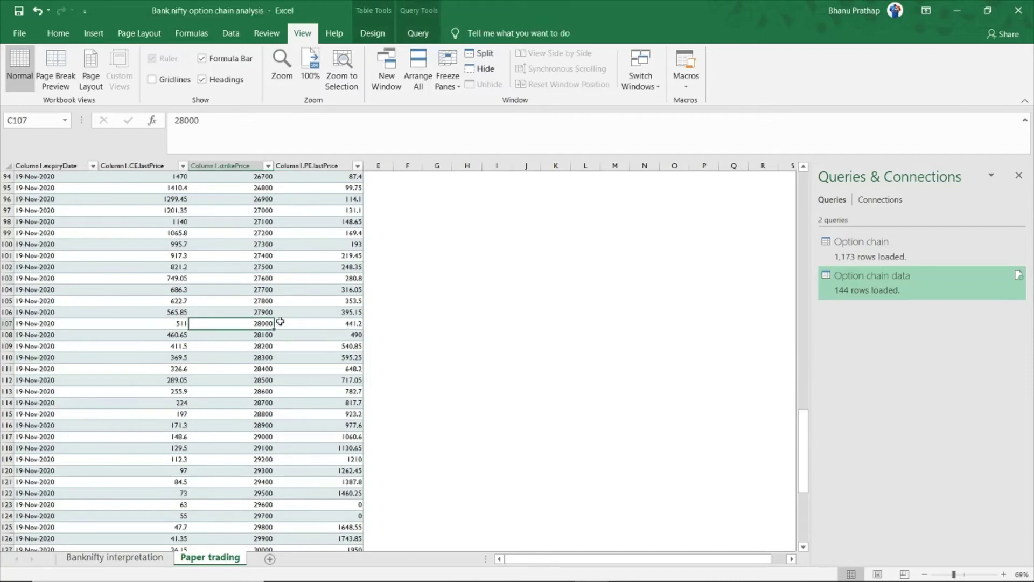
{"action": "left_click", "coordinate": [348, 327]}
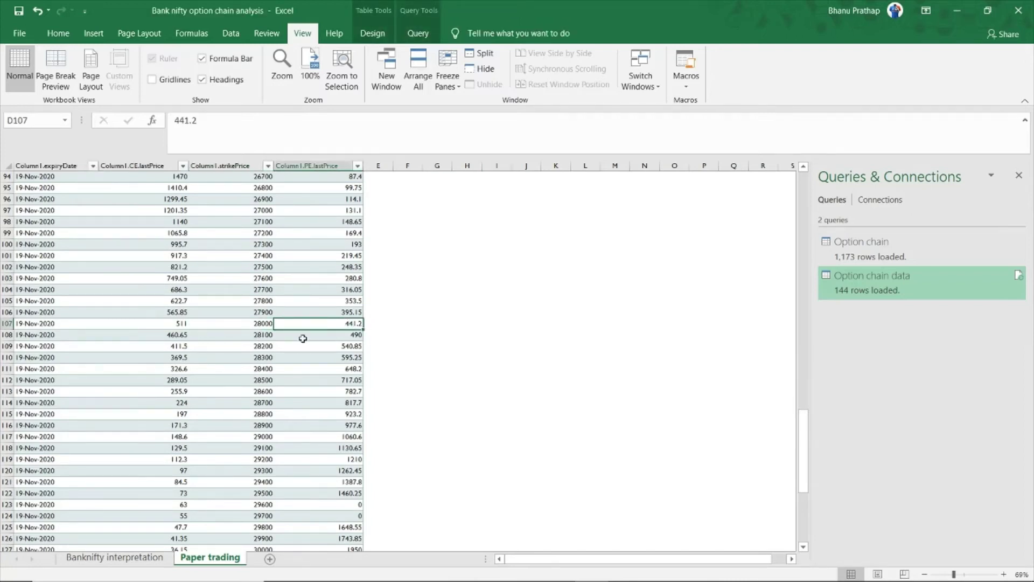
{"action": "left_click", "coordinate": [267, 326]}
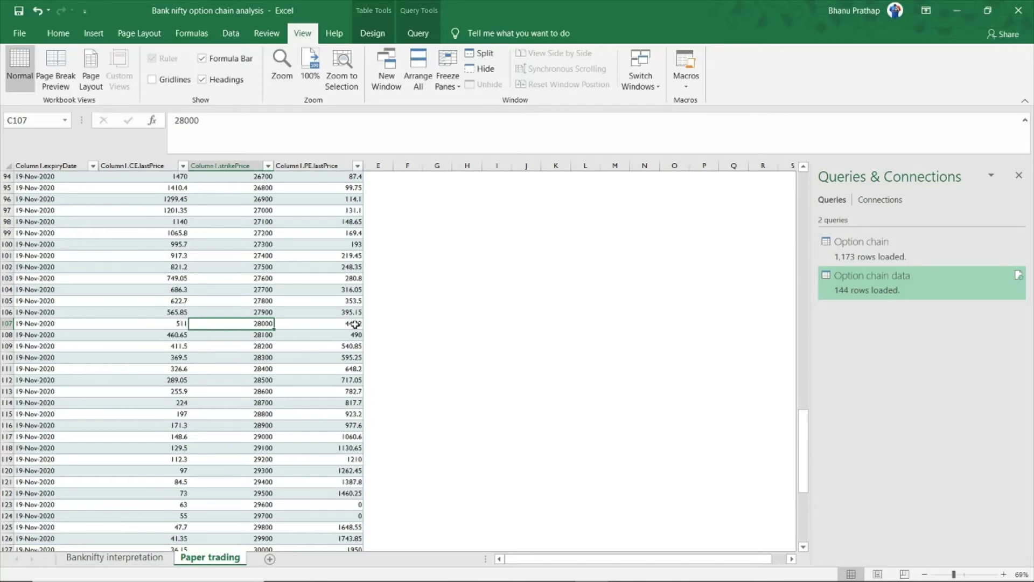
- Enter the title "Buying put option" in cell I99 beside the price table
{"action": "left_click", "coordinate": [500, 236]}
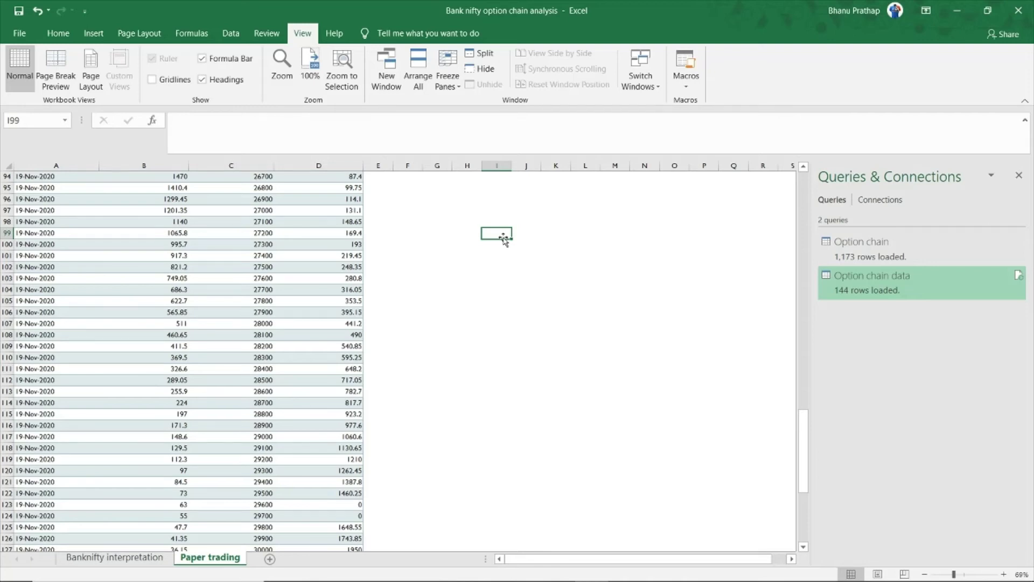
{"action": "type", "text": "Buyi"}
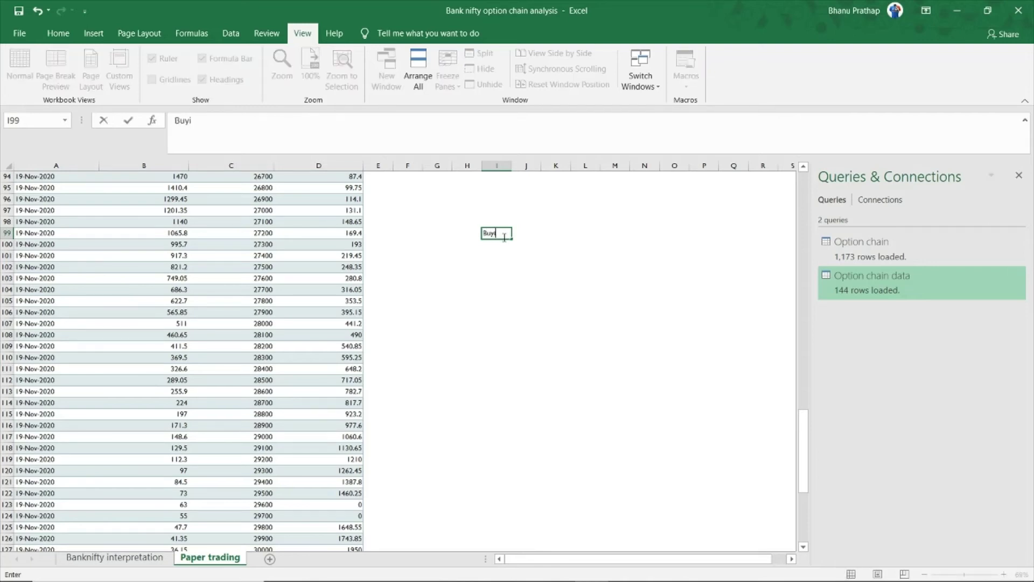
{"action": "type", "text": "ng put option"}
- Add the heading "Points" in H102 and link H103 to the 28000 strike's put last price in D107
{"action": "left_click", "coordinate": [478, 268]}
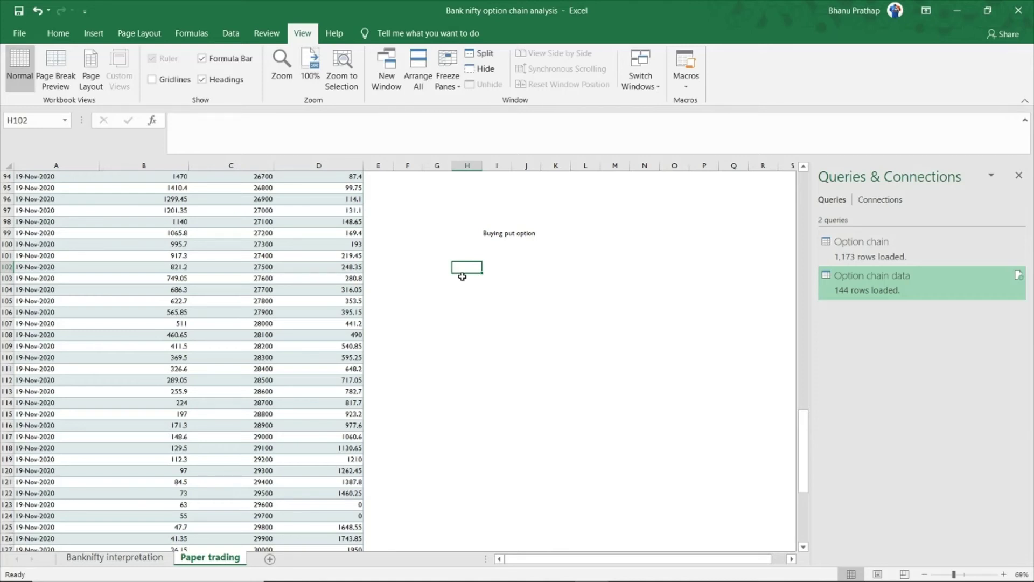
{"action": "type", "text": "Point"}
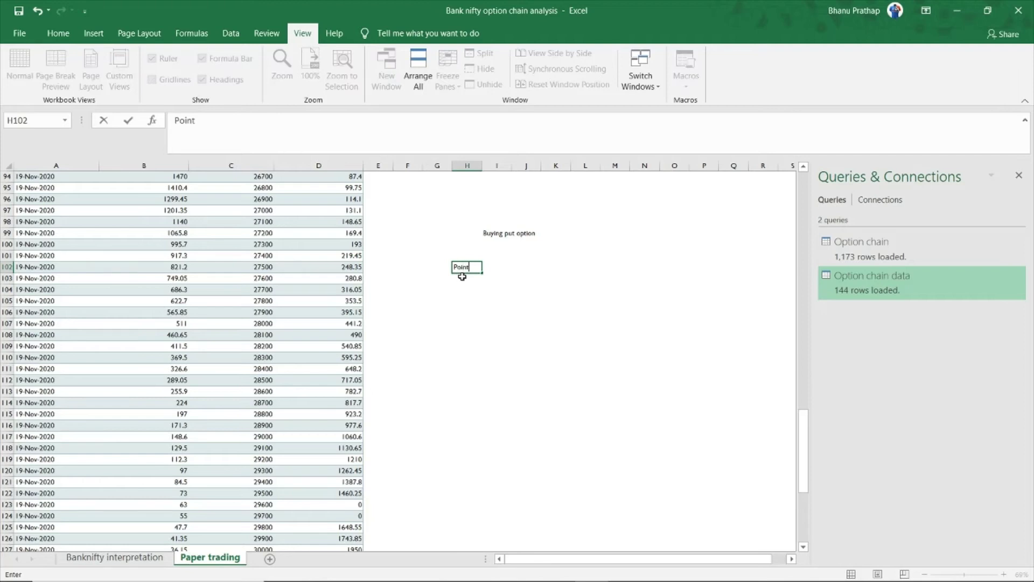
{"action": "type", "text": "s"}
{"action": "key", "text": "Return"}
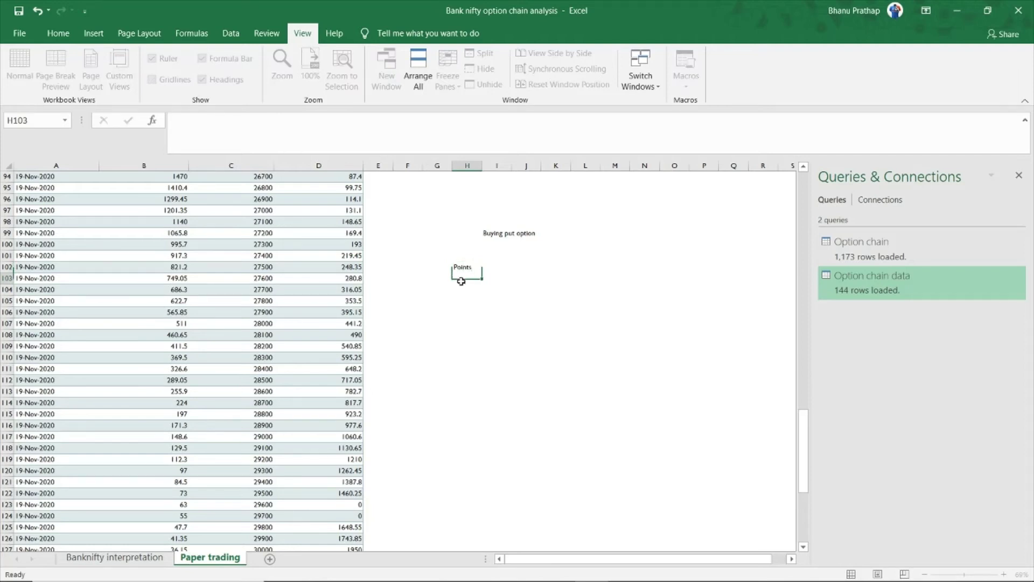
{"action": "type", "text": "="}
{"action": "left_click", "coordinate": [350, 324]}
{"action": "key", "text": "Return"}
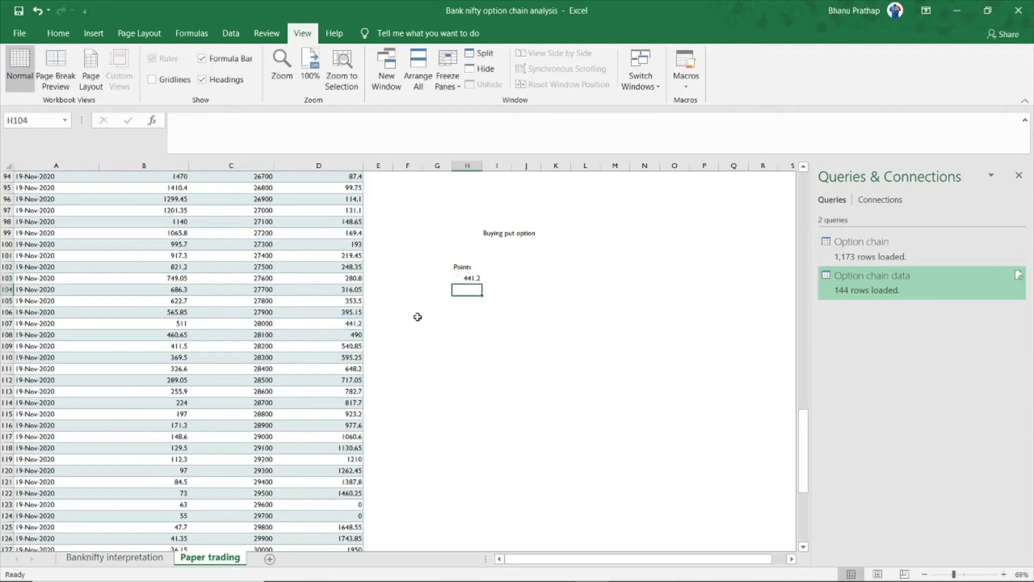
- Add the heading "Points gained" in I102 beside Points
{"action": "left_click", "coordinate": [502, 269]}
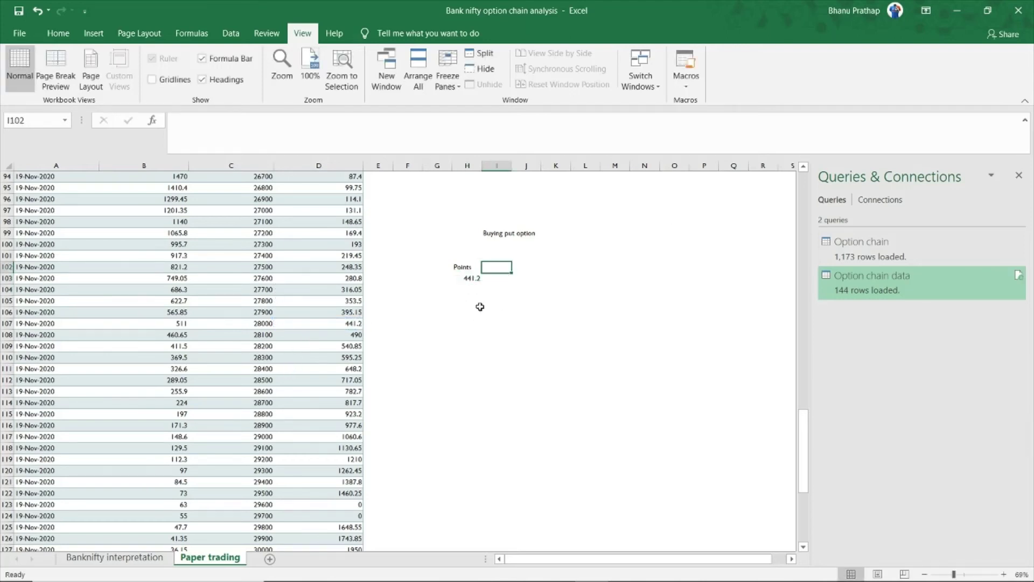
{"action": "left_click", "coordinate": [466, 267]}
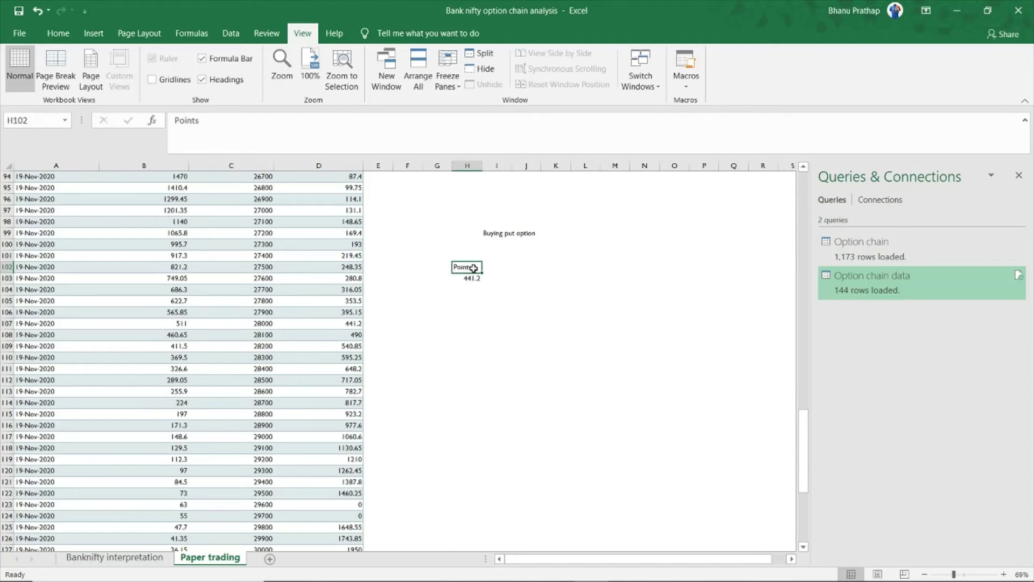
{"action": "left_click", "coordinate": [506, 265]}
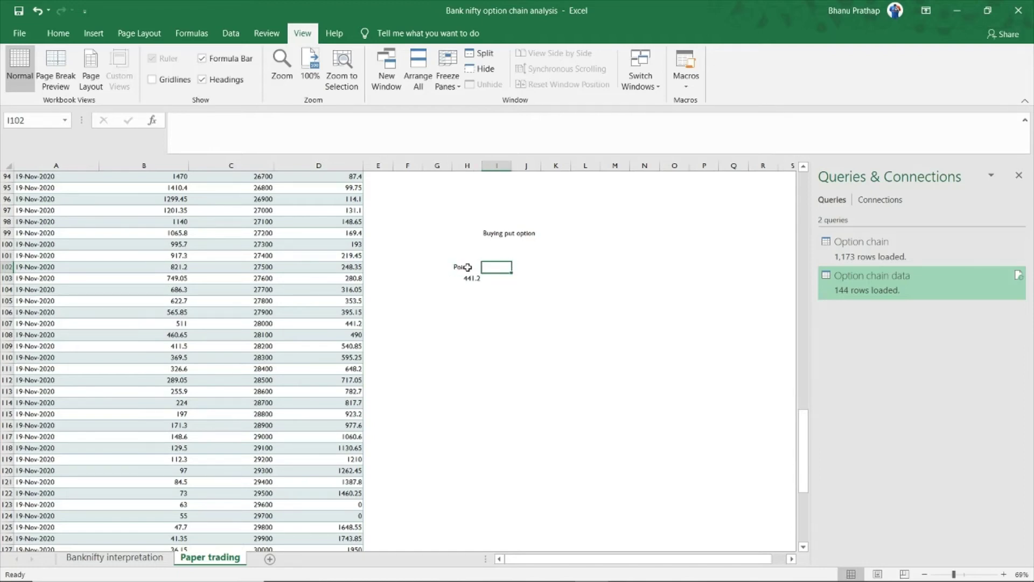
{"action": "left_click", "coordinate": [468, 267]}
{"action": "left_click", "coordinate": [497, 268]}
{"action": "type", "text": "P"}
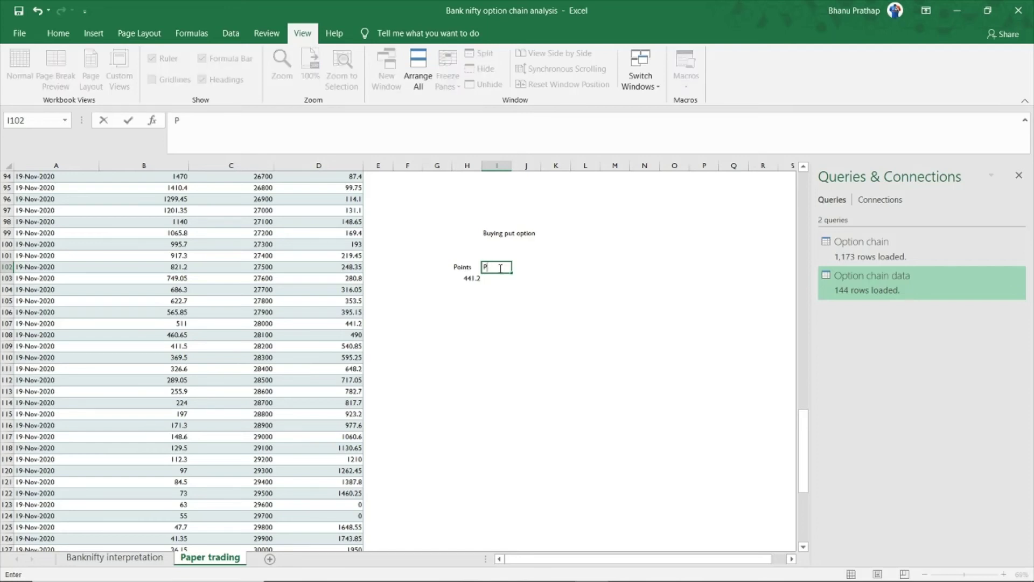
{"action": "type", "text": "oints gained"}
{"action": "key", "text": "Return"}
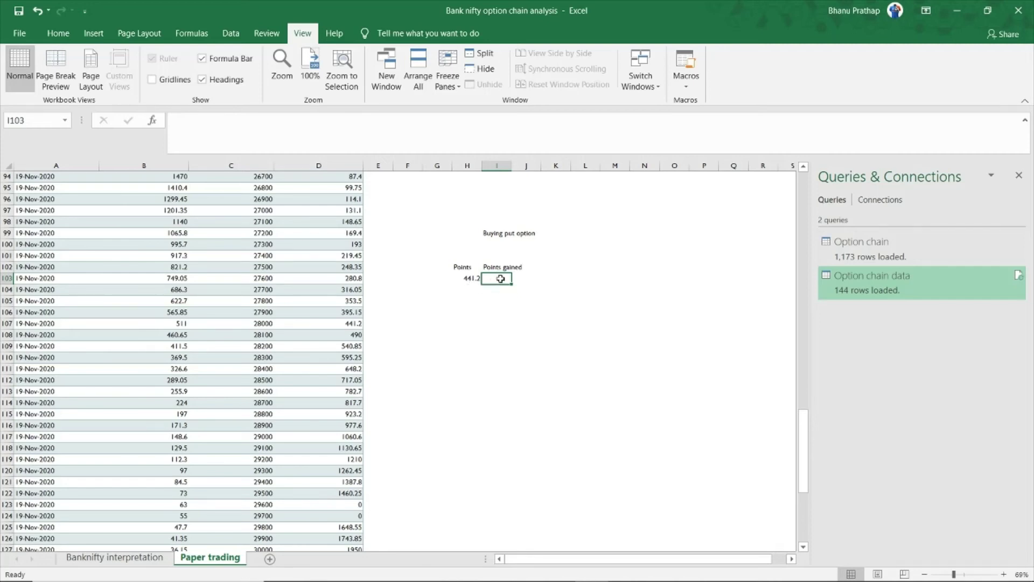
- Calculate the points gained in I103 with the formula =H103-441.2
{"action": "type", "text": "="}
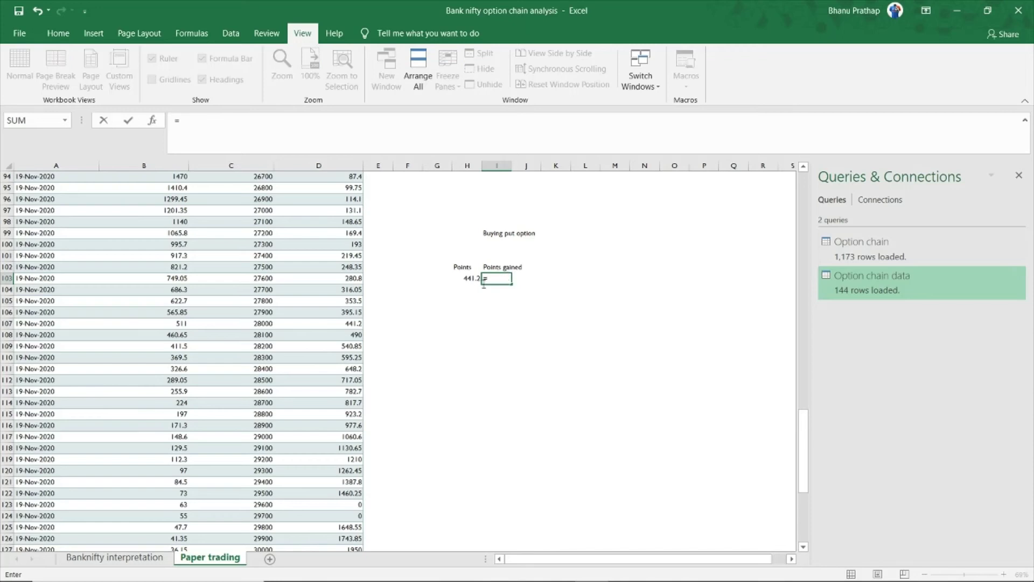
{"action": "left_click", "coordinate": [466, 278]}
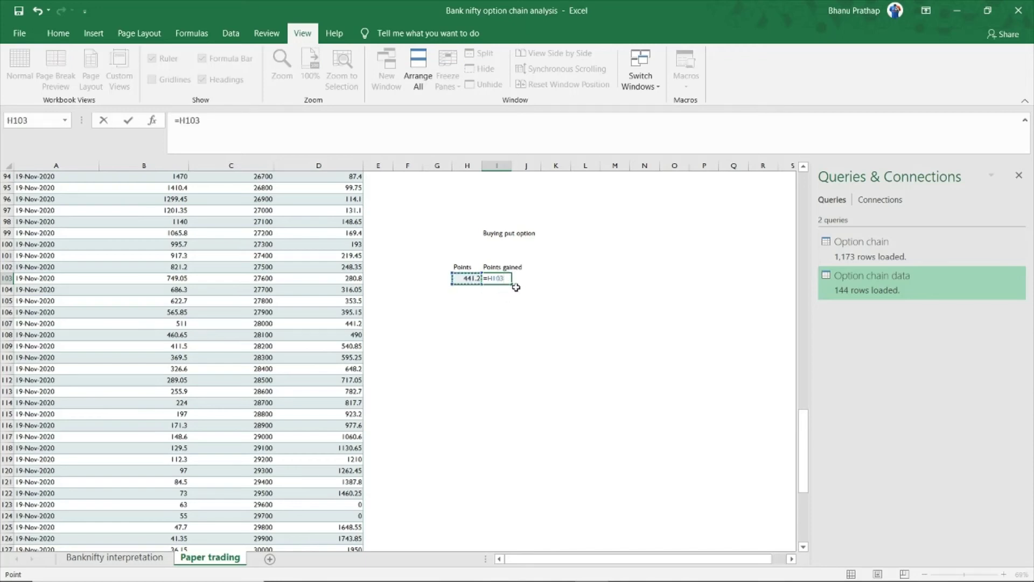
{"action": "type", "text": "-441.2"}
{"action": "key", "text": "Return"}
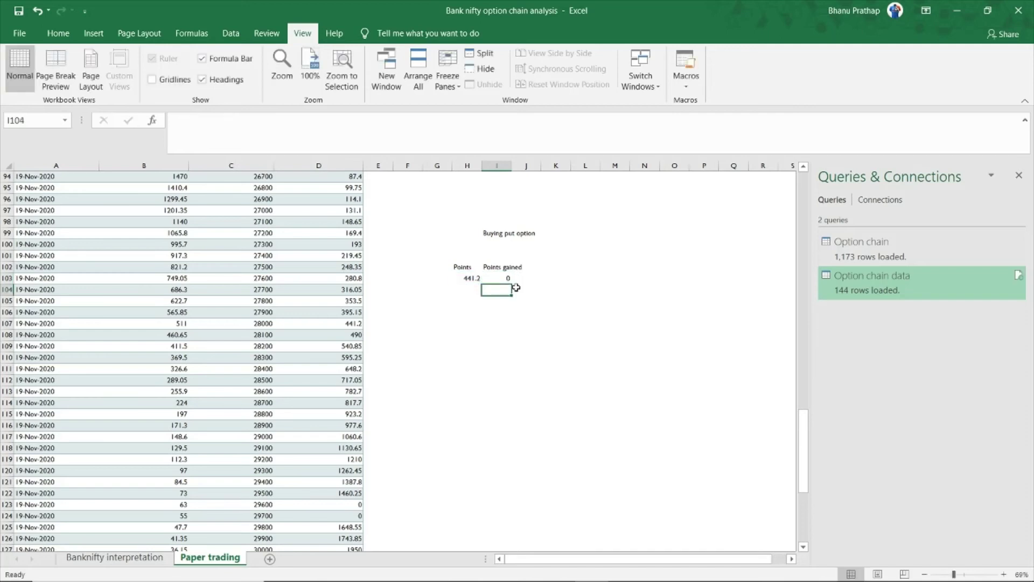
{"action": "left_click", "coordinate": [499, 277]}
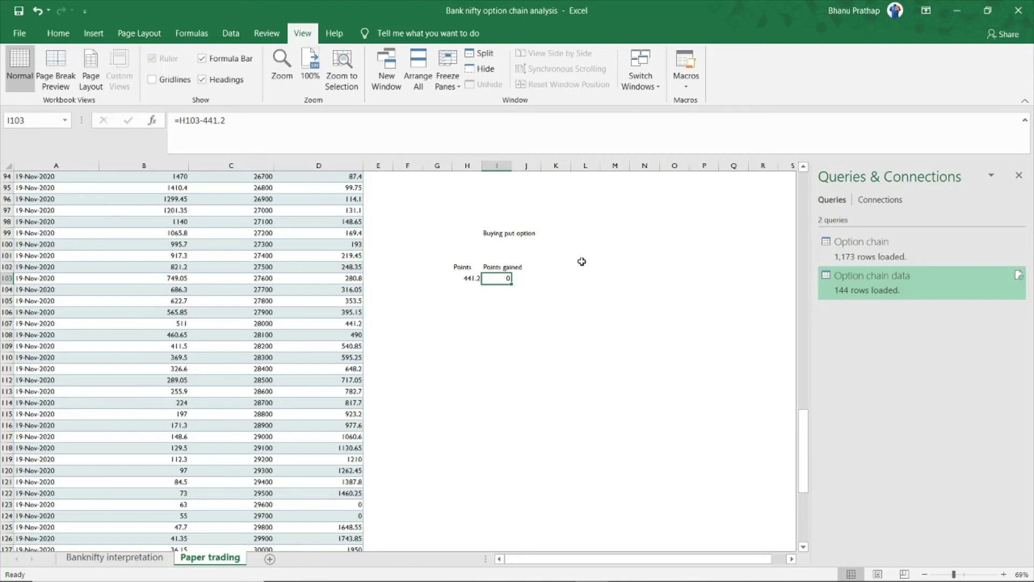
- Add the headings "Lot" in K102 and "Qty" in L102
{"action": "left_click", "coordinate": [532, 268]}
{"action": "left_click", "coordinate": [552, 270]}
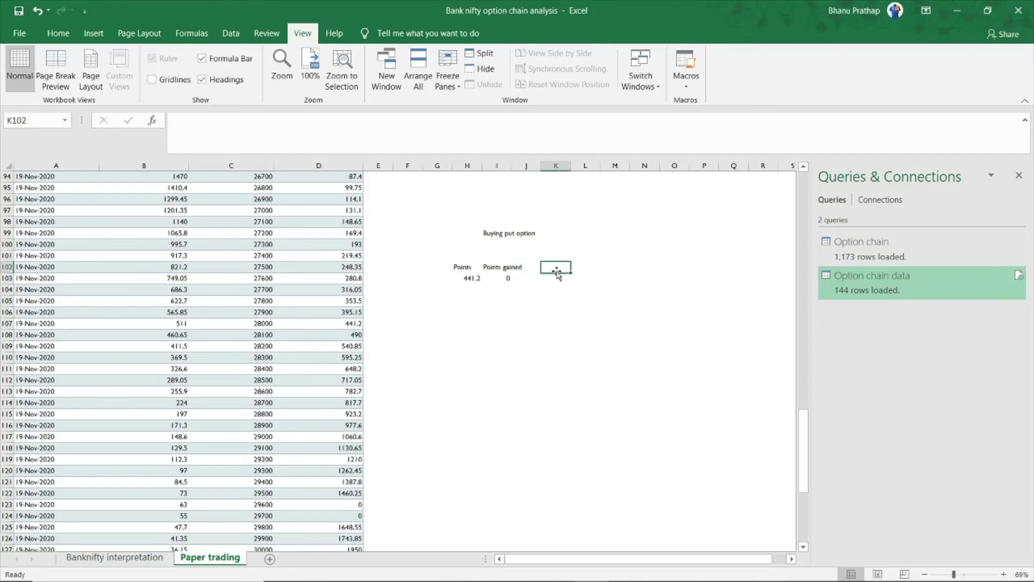
{"action": "type", "text": "LO"}
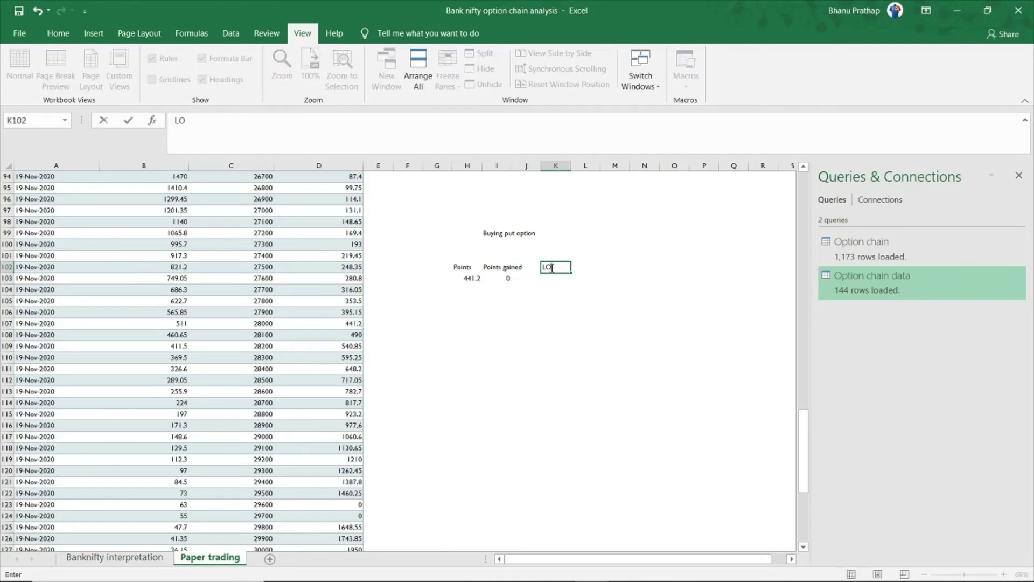
{"action": "type", "text": "t"}
{"action": "key", "text": "BackSpace"}
{"action": "key", "text": "BackSpace"}
{"action": "type", "text": "Lo"}
{"action": "left_click", "coordinate": [551, 280]}
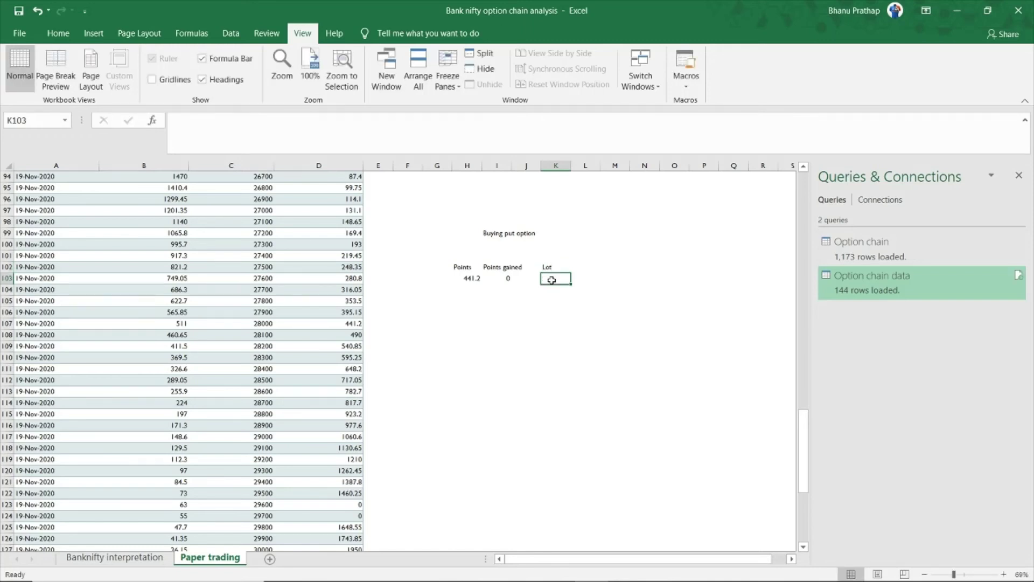
{"action": "left_click", "coordinate": [588, 269]}
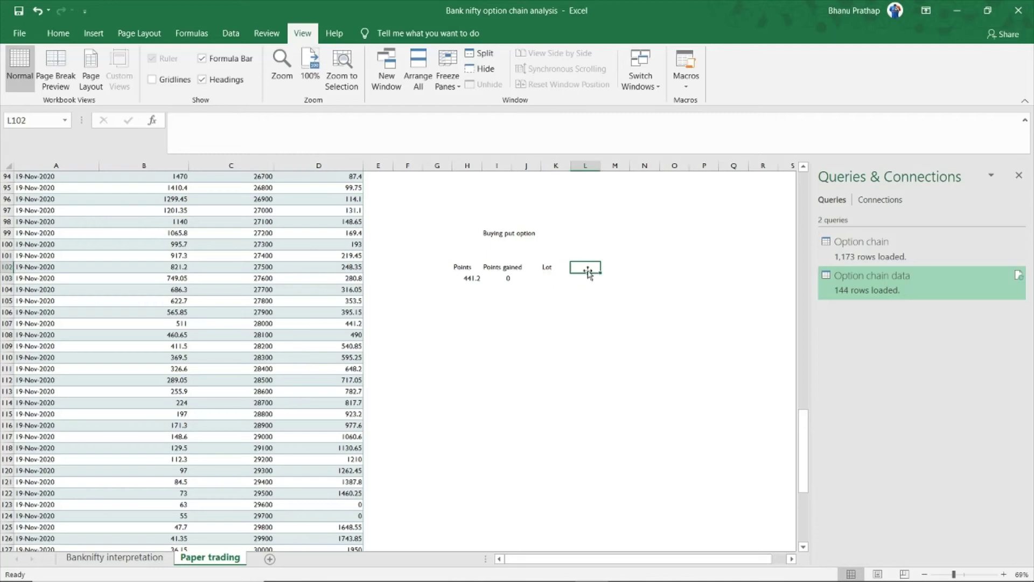
{"action": "type", "text": "Qty"}
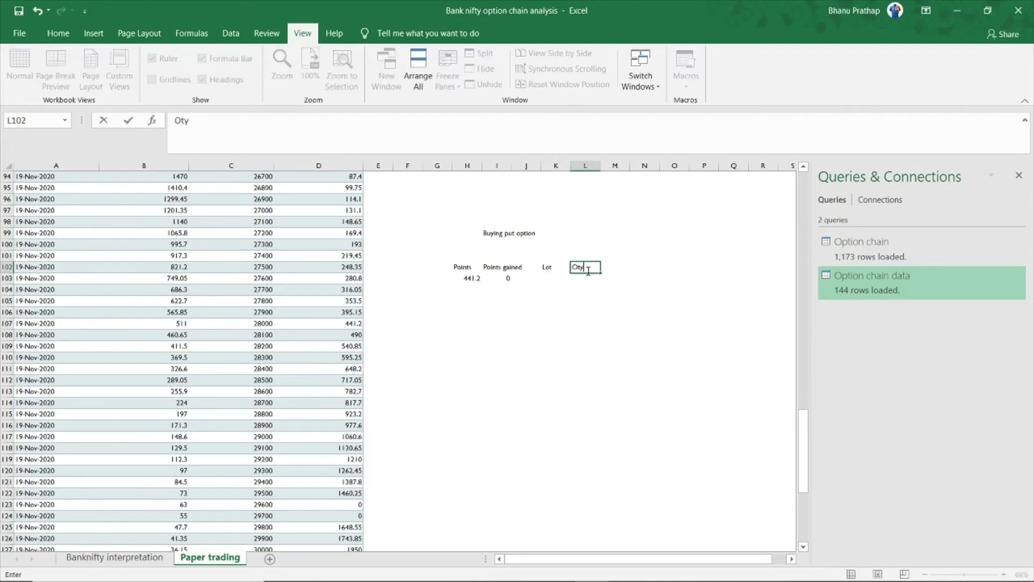
{"action": "key", "text": "Return"}
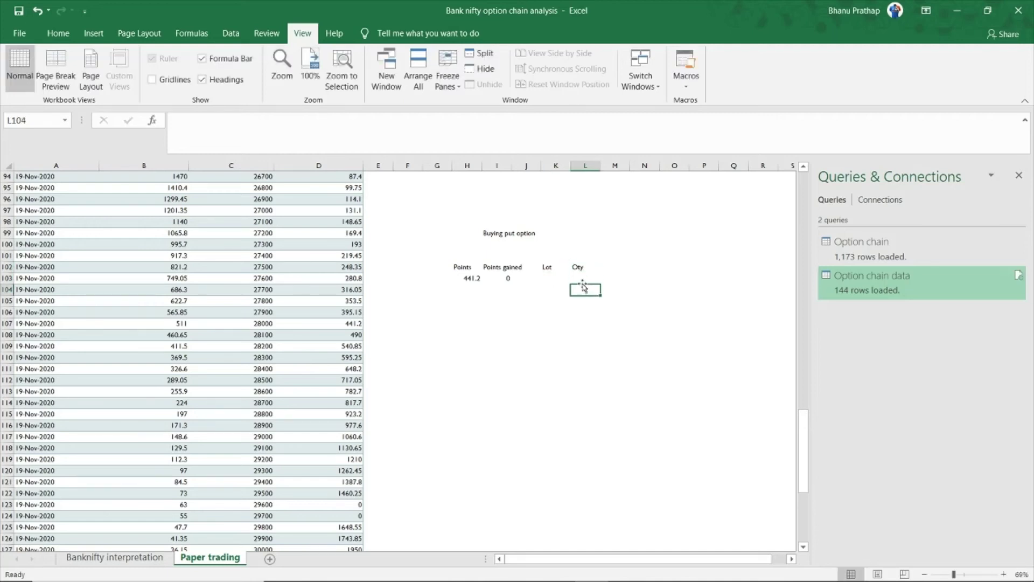
{"action": "type", "text": "25*"}
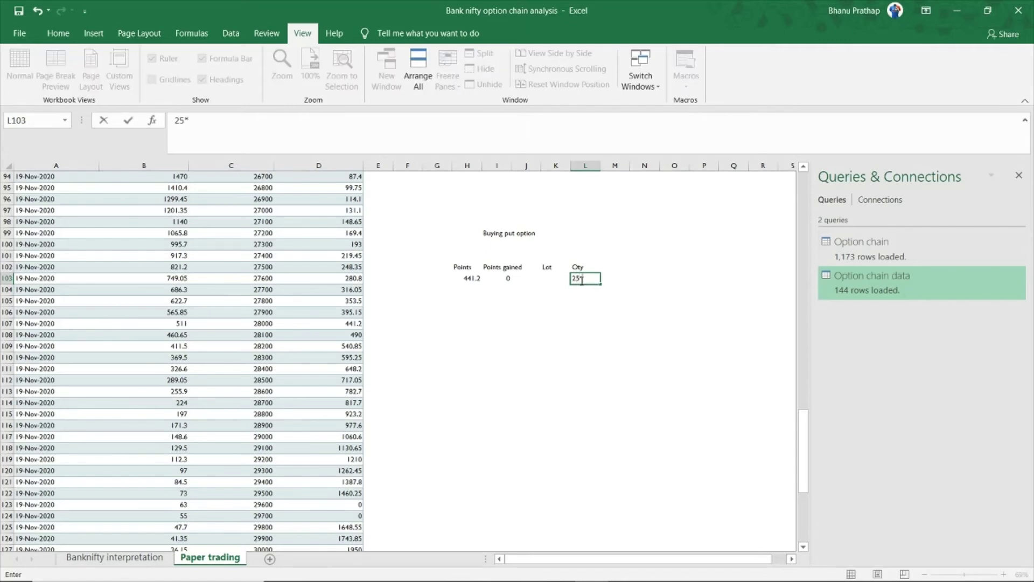
{"action": "key", "text": "Left"}
{"action": "key", "text": "Left"}
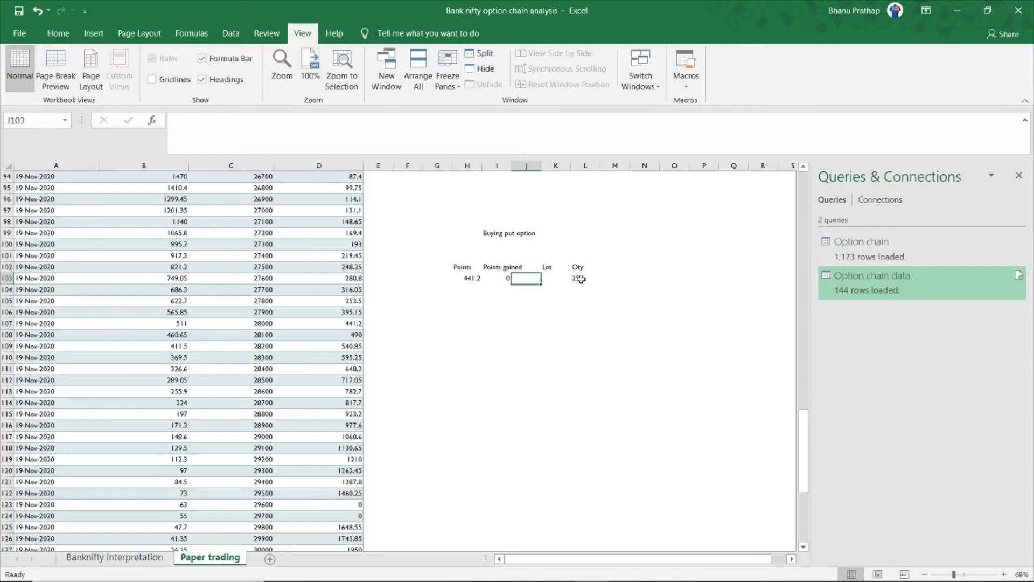
- Set the quantity in L103 to the formula =25*K103, multiplying the lot cell by 25
{"action": "double_click", "coordinate": [581, 279]}
{"action": "type", "text": "*"}
{"action": "key", "text": "BackSpace"}
{"action": "key", "text": "BackSpace"}
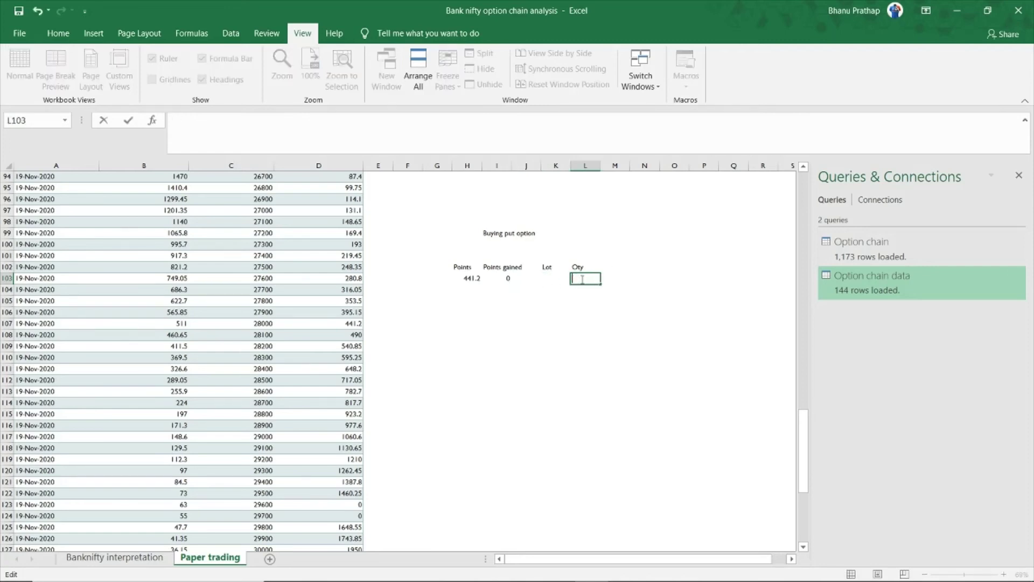
{"action": "type", "text": "=25*"}
{"action": "left_click", "coordinate": [548, 279]}
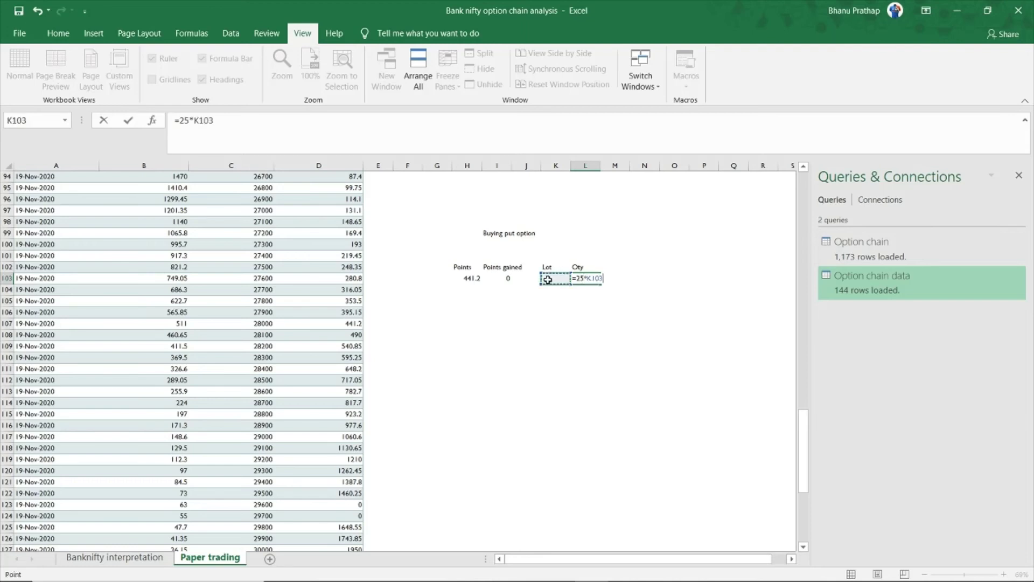
{"action": "key", "text": "Return"}
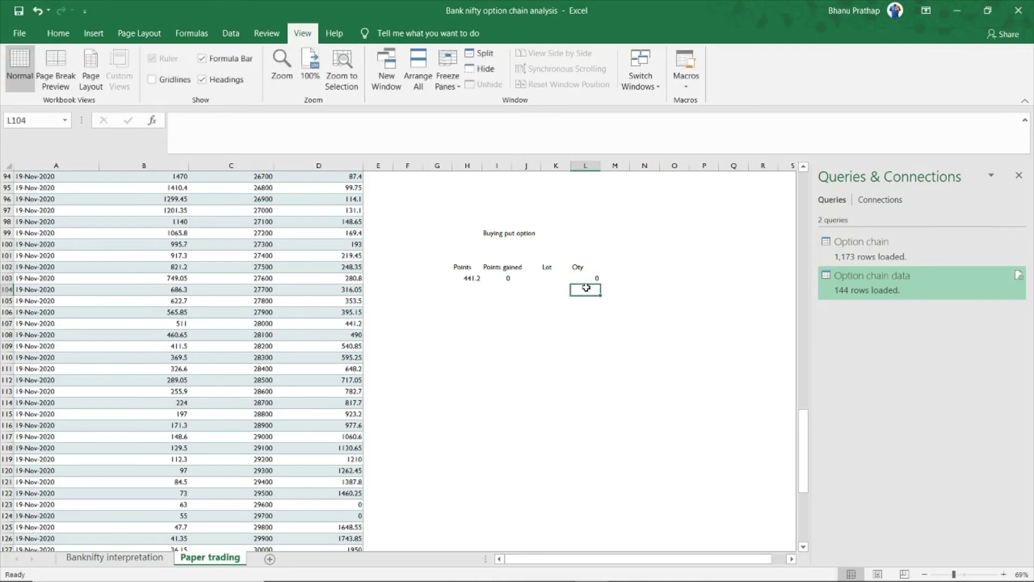
- Set the lot in K103 to 1
{"action": "left_click", "coordinate": [549, 278]}
{"action": "type", "text": "1"}
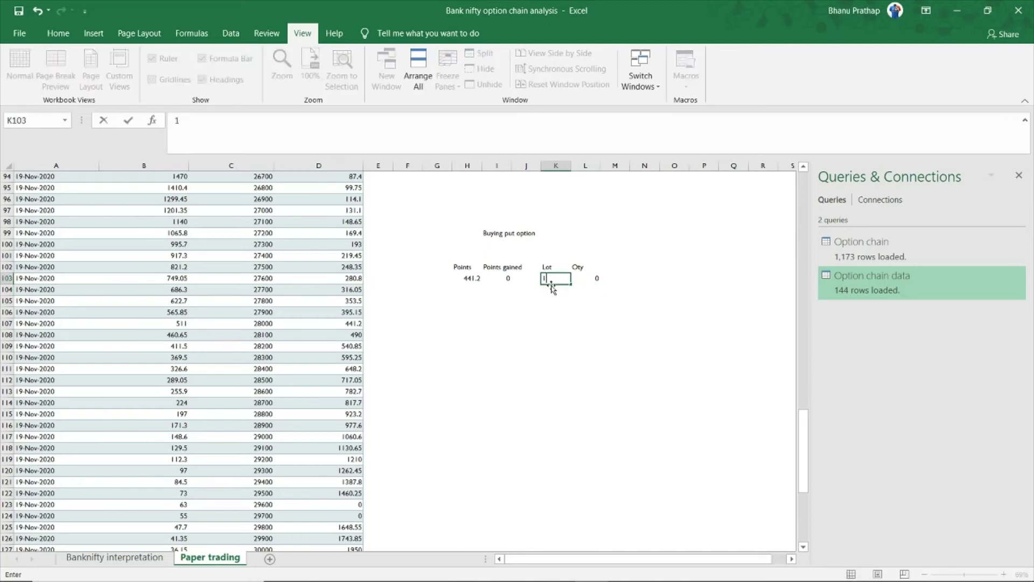
{"action": "key", "text": "Return"}
- Try a lot of 2 in K103 and set it back to 1
{"action": "left_click", "coordinate": [561, 277]}
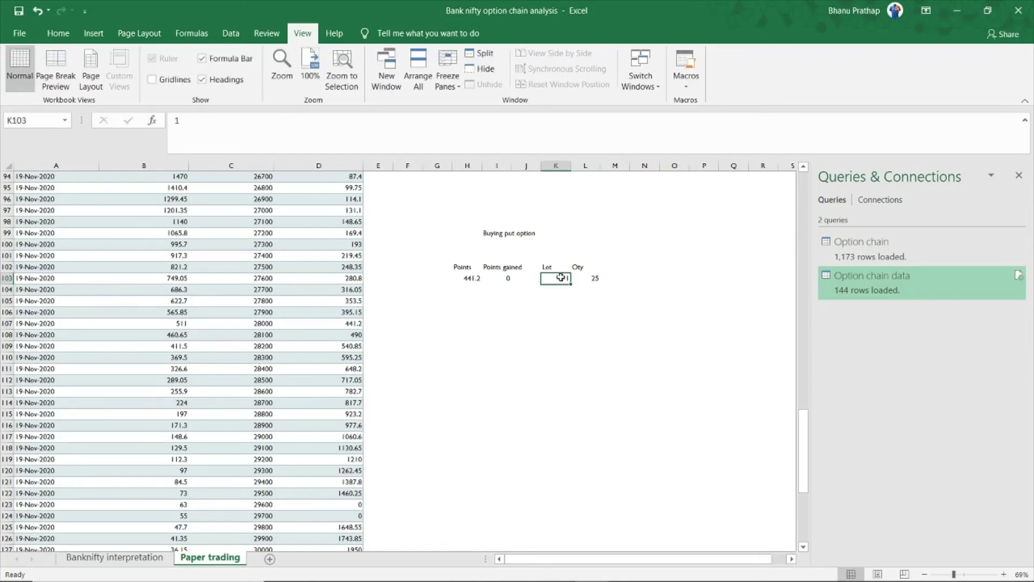
{"action": "type", "text": "2"}
{"action": "key", "text": "Return"}
{"action": "left_click", "coordinate": [561, 277]}
{"action": "type", "text": "1"}
{"action": "key", "text": "Return"}
- Add the heading "P/L" in M102 beside Qty
{"action": "left_click", "coordinate": [620, 266]}
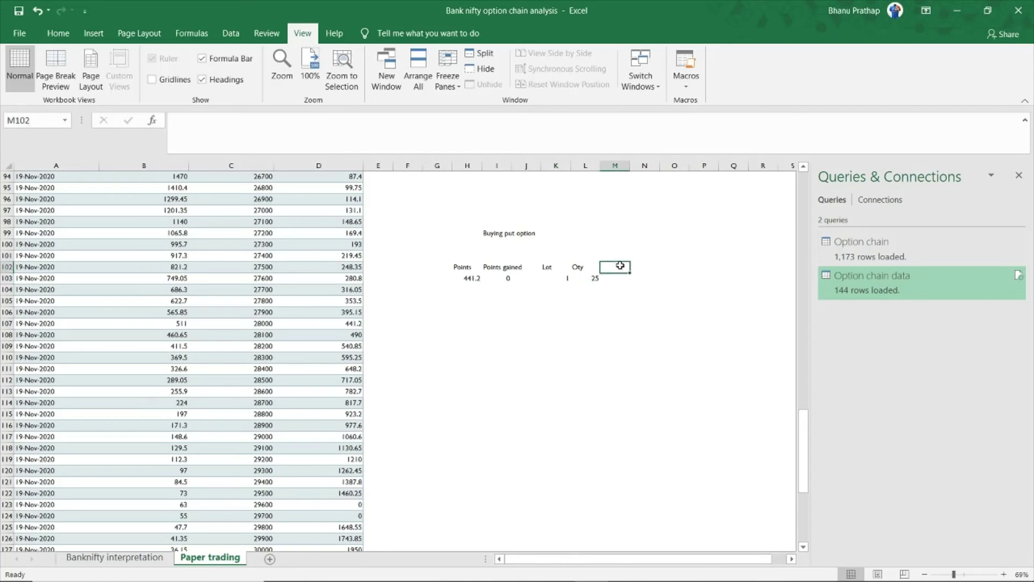
{"action": "type", "text": "P"}
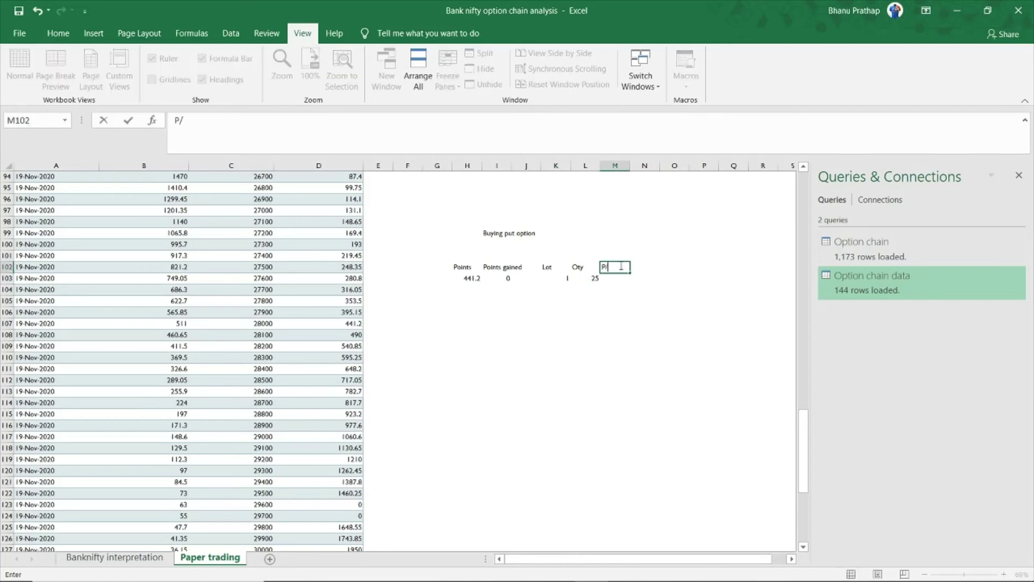
{"action": "type", "text": "/L"}
{"action": "key", "text": "Return"}
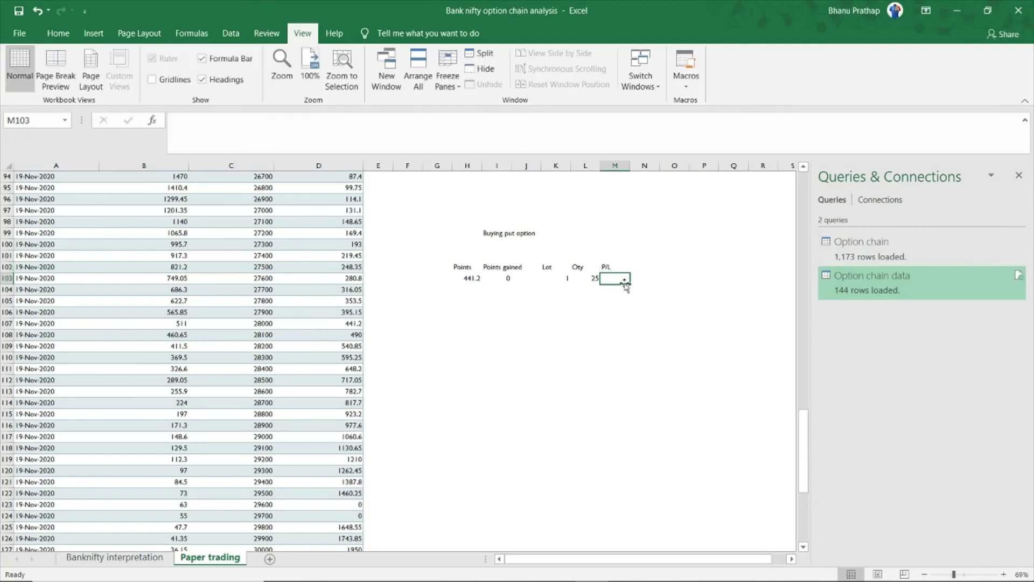
- Calculate the profit or loss in M103 with the formula =I103*L103, multiplying points gained by quantity
{"action": "type", "text": "="}
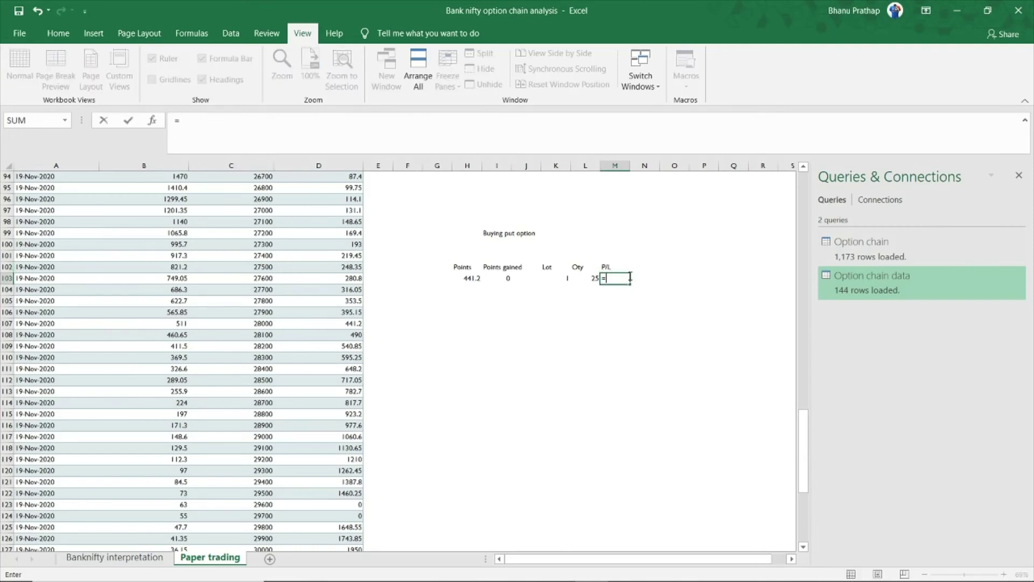
{"action": "left_click", "coordinate": [502, 278]}
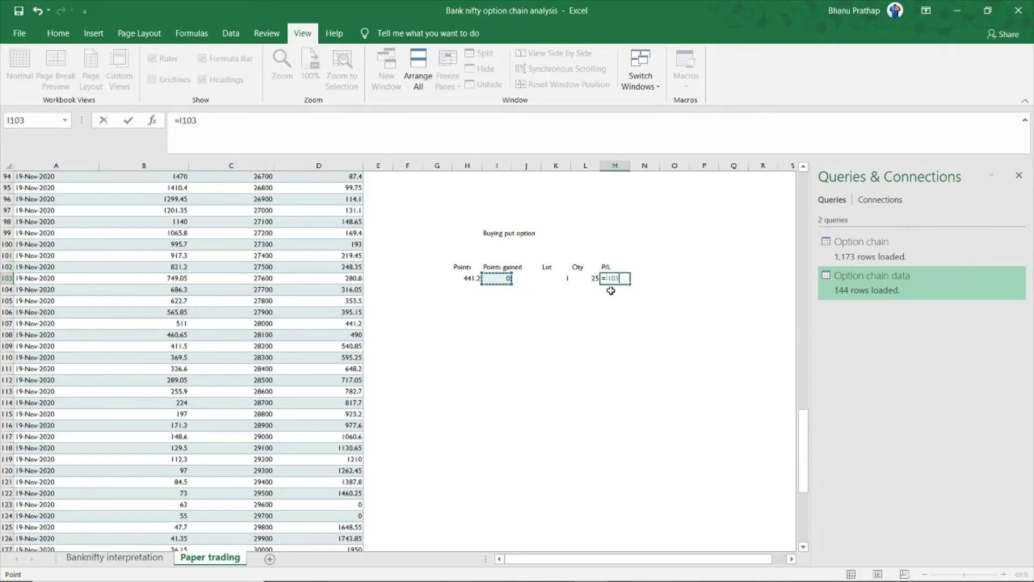
{"action": "type", "text": "*"}
{"action": "left_click", "coordinate": [592, 280]}
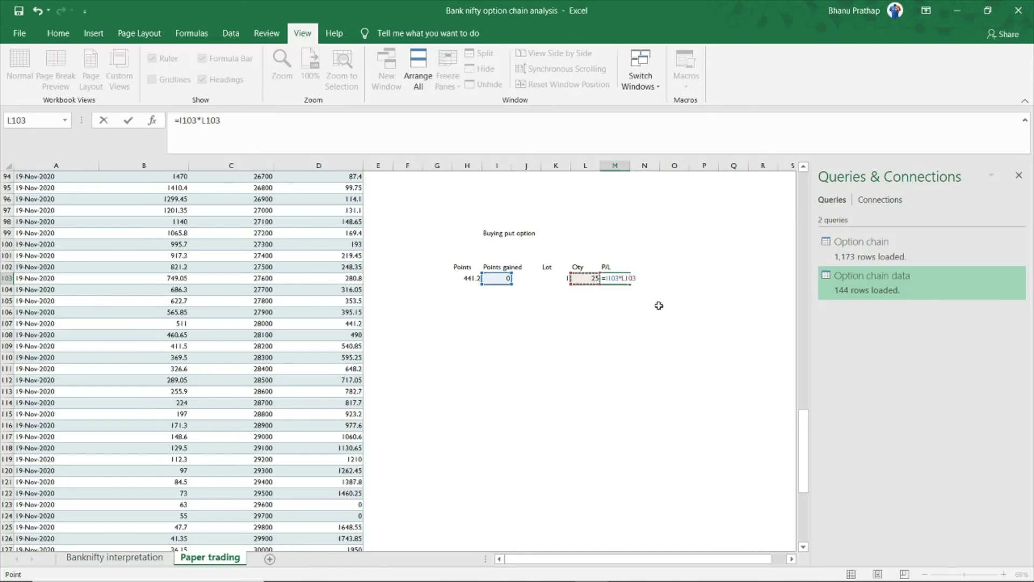
{"action": "key", "text": "Return"}
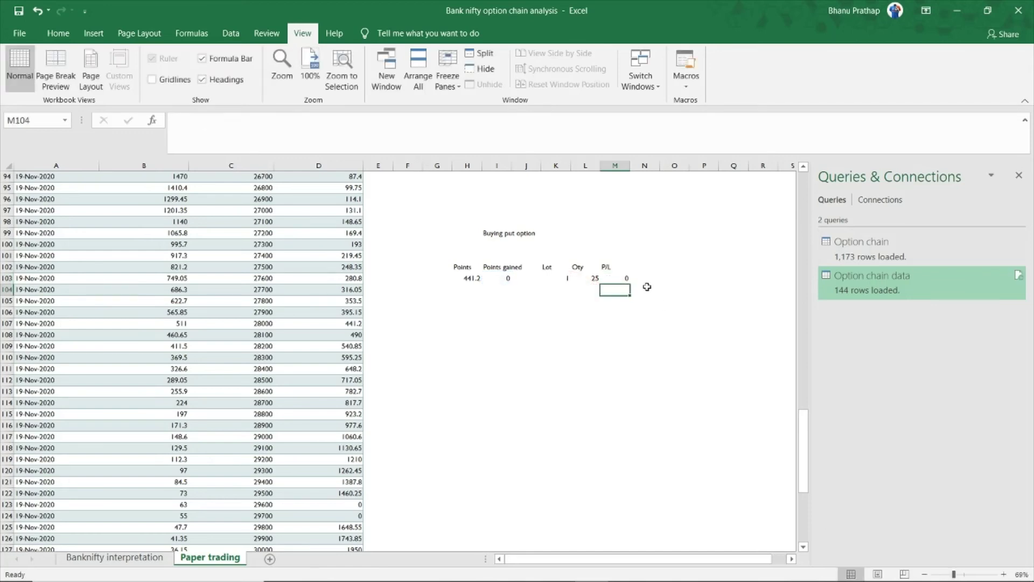
{"action": "left_click_drag", "start_coordinate": [439, 222], "coordinate": [665, 302]}
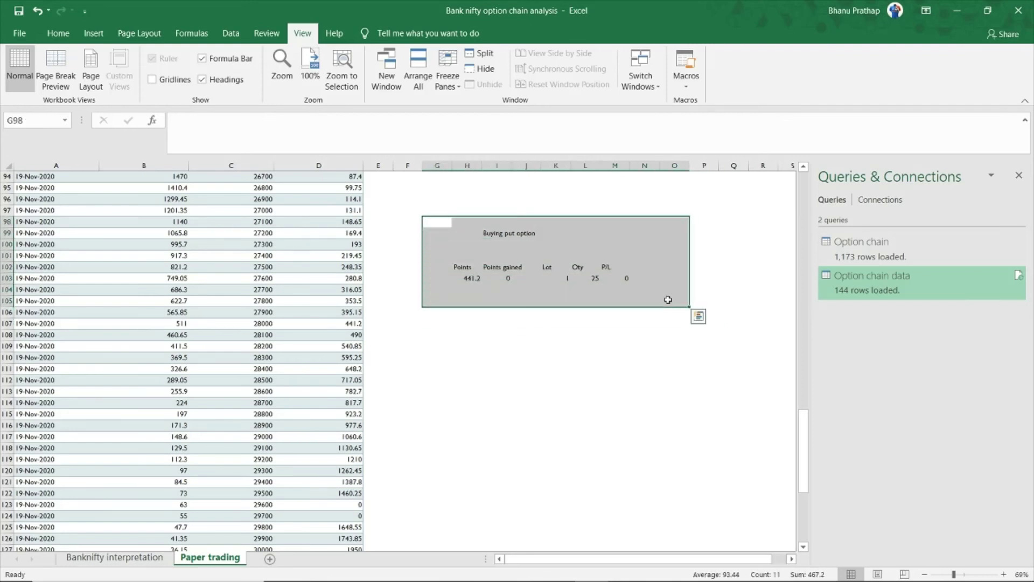
{"action": "left_click", "coordinate": [504, 350]}
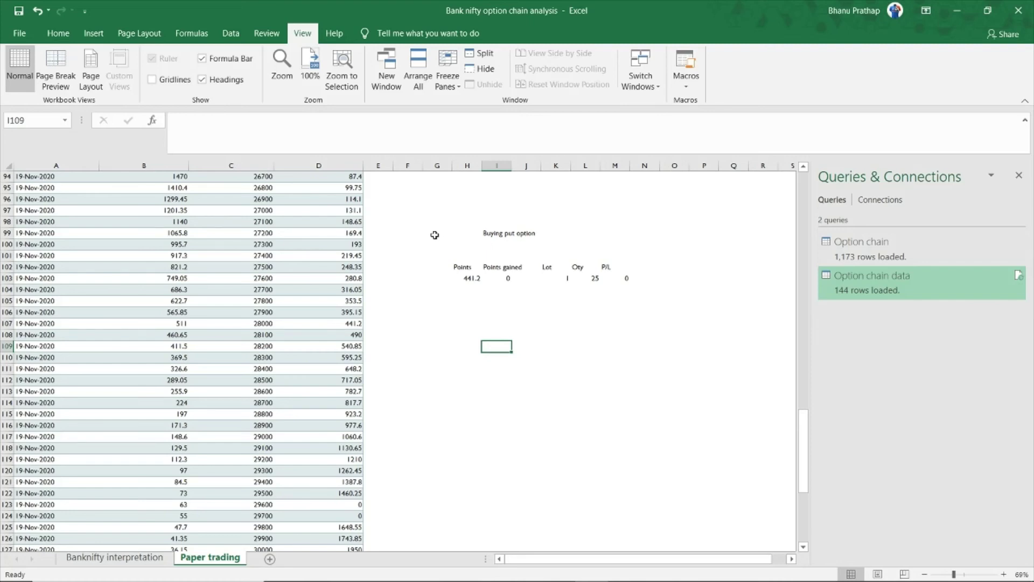
{"action": "left_click_drag", "start_coordinate": [445, 220], "coordinate": [680, 317]}
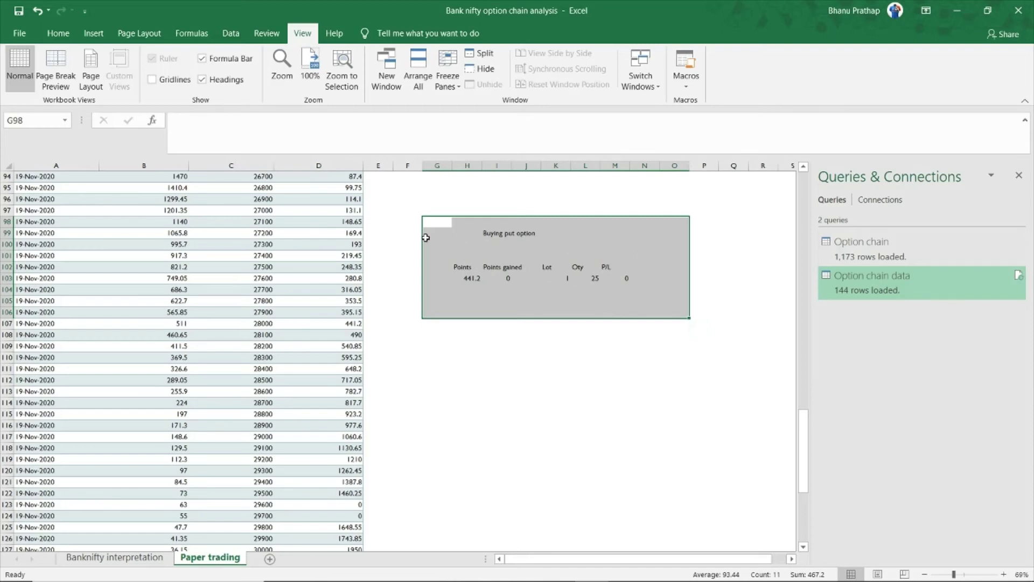
{"action": "left_click", "coordinate": [416, 224]}
{"action": "mouse_move", "coordinate": [394, 226]}
{"action": "left_mouse_down"}
{"action": "mouse_move", "coordinate": [577, 249]}
{"action": "mouse_move", "coordinate": [484, 226]}
{"action": "mouse_move", "coordinate": [411, 229]}
{"action": "left_mouse_up"}
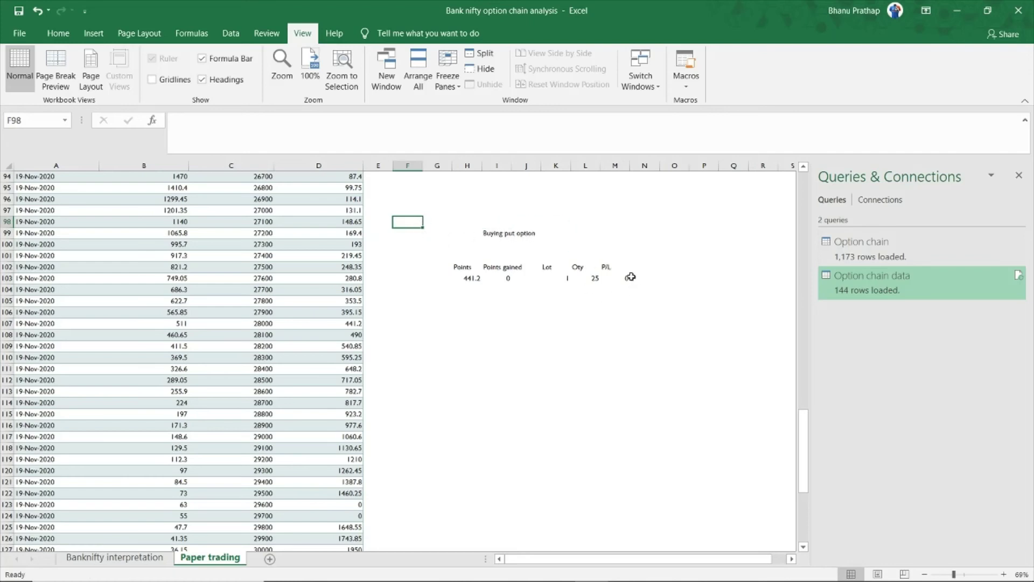
{"action": "left_click", "coordinate": [631, 277]}
{"action": "left_click", "coordinate": [614, 277]}
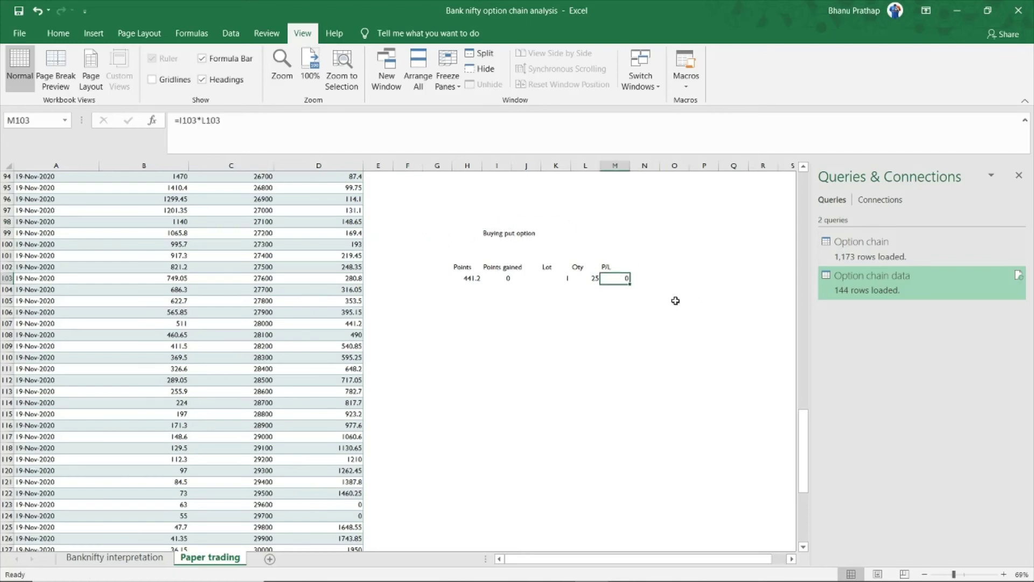
- Refresh the Option chain data query to update the prices behind the put option calculation
{"action": "mouse_move", "coordinate": [898, 289]}
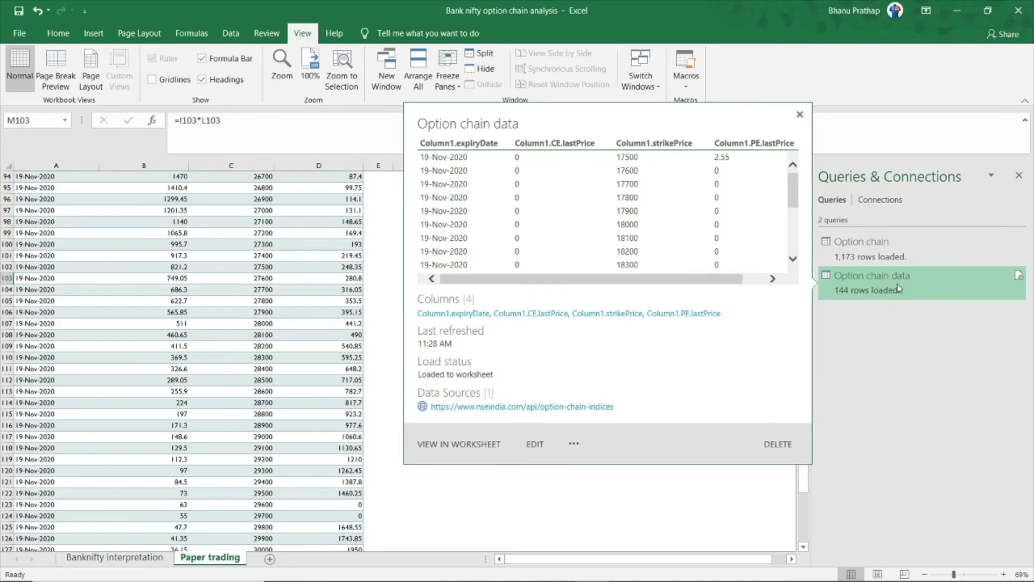
{"action": "right_click", "coordinate": [894, 286]}
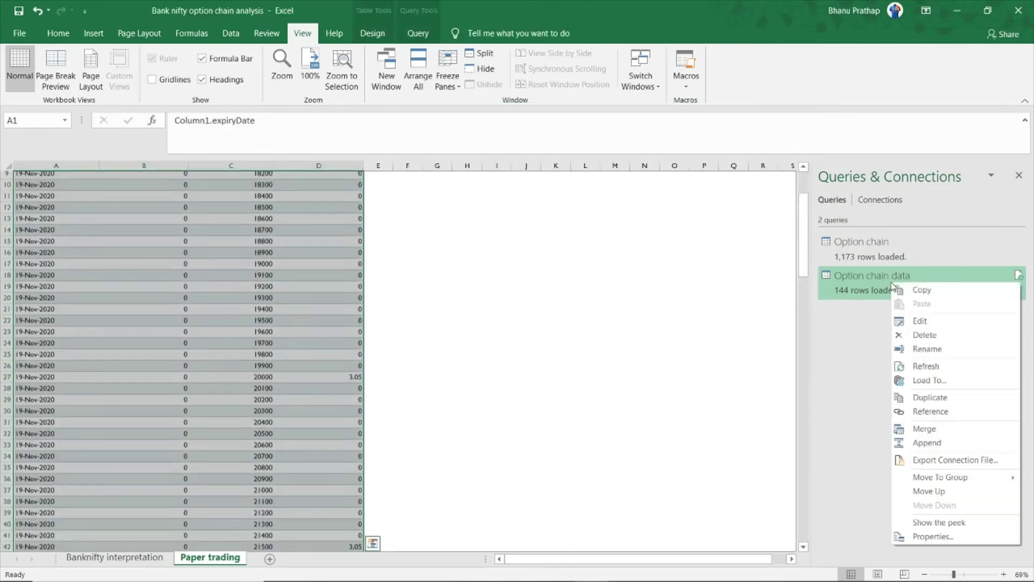
{"action": "left_click", "coordinate": [926, 370]}
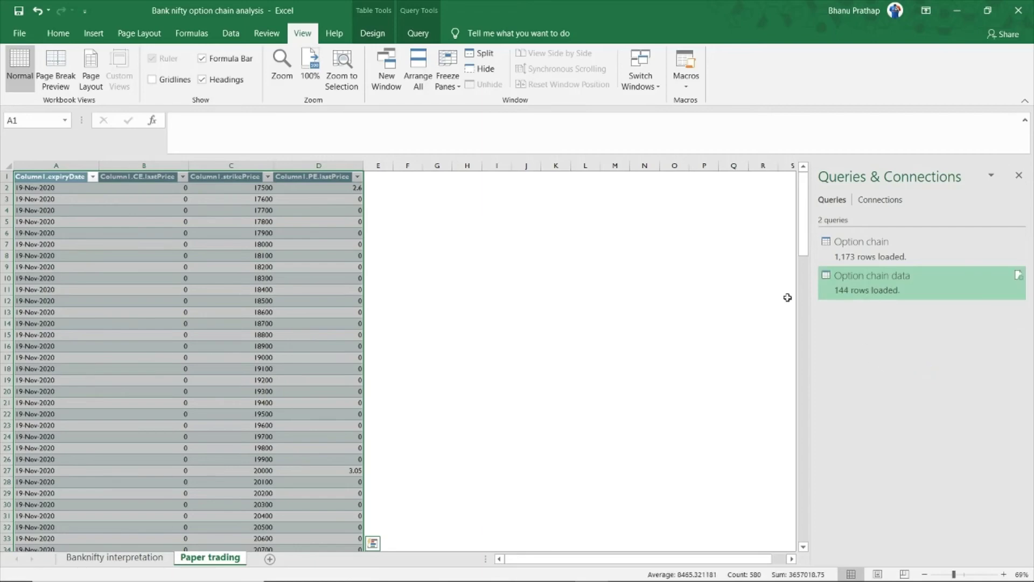
{"action": "left_click_drag", "start_coordinate": [803, 237], "coordinate": [815, 480]}
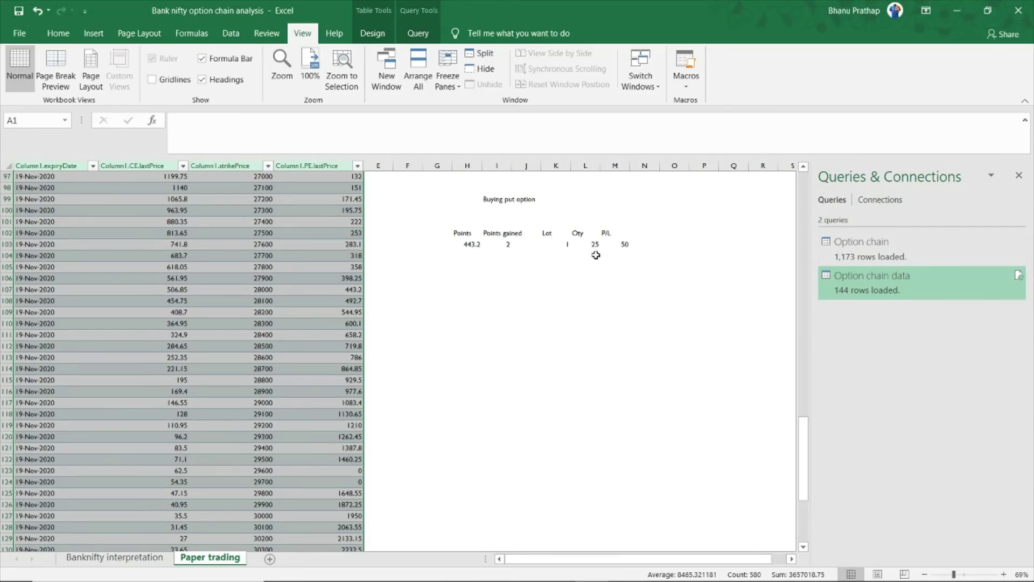
- Add a conditional formatting rule to M103 giving values greater than 0 a Green Fill with Dark Green Text
{"action": "left_click", "coordinate": [619, 245]}
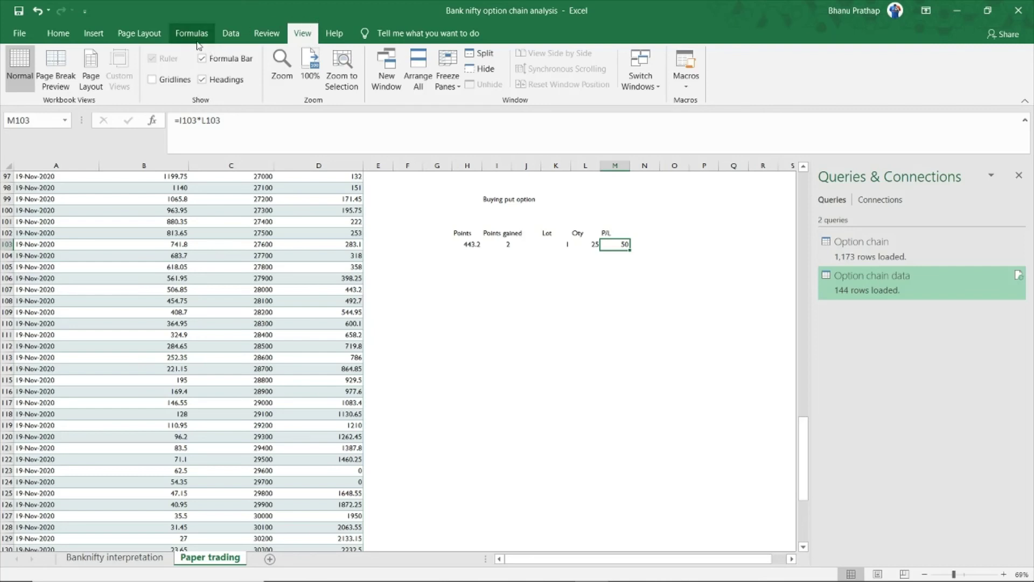
{"action": "left_click", "coordinate": [63, 35]}
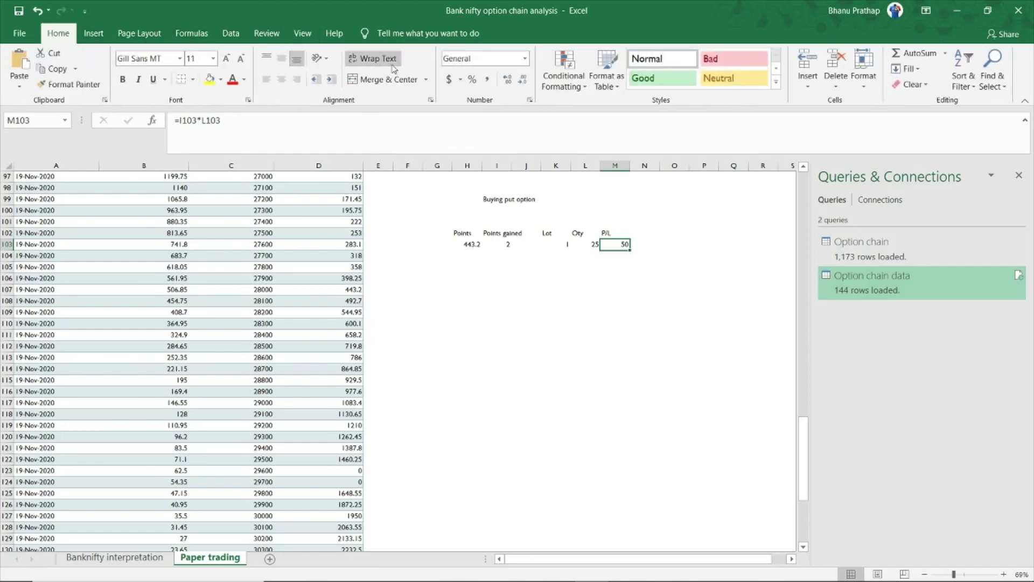
{"action": "left_click", "coordinate": [563, 80]}
{"action": "mouse_move", "coordinate": [611, 124]}
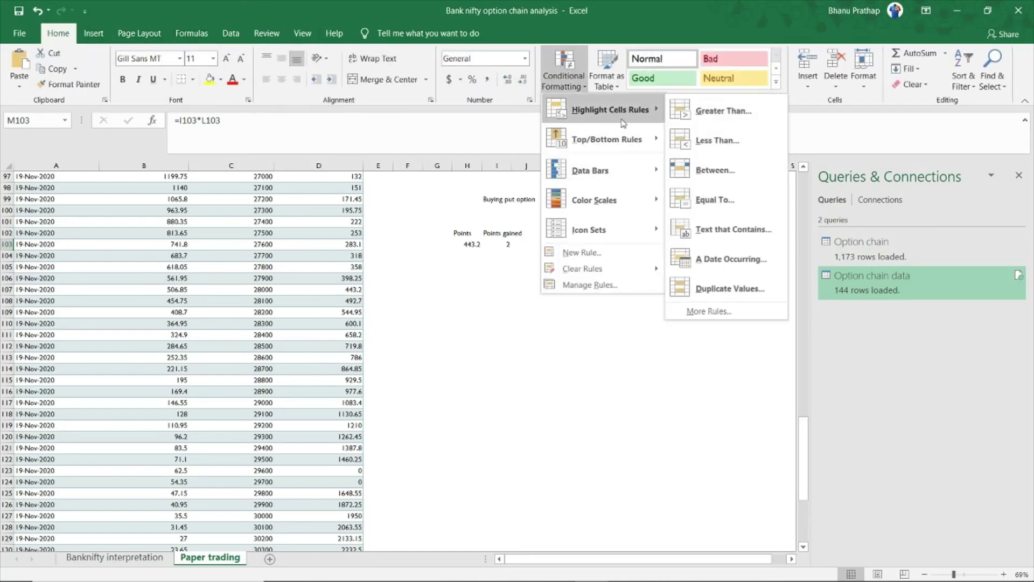
{"action": "left_click", "coordinate": [725, 110]}
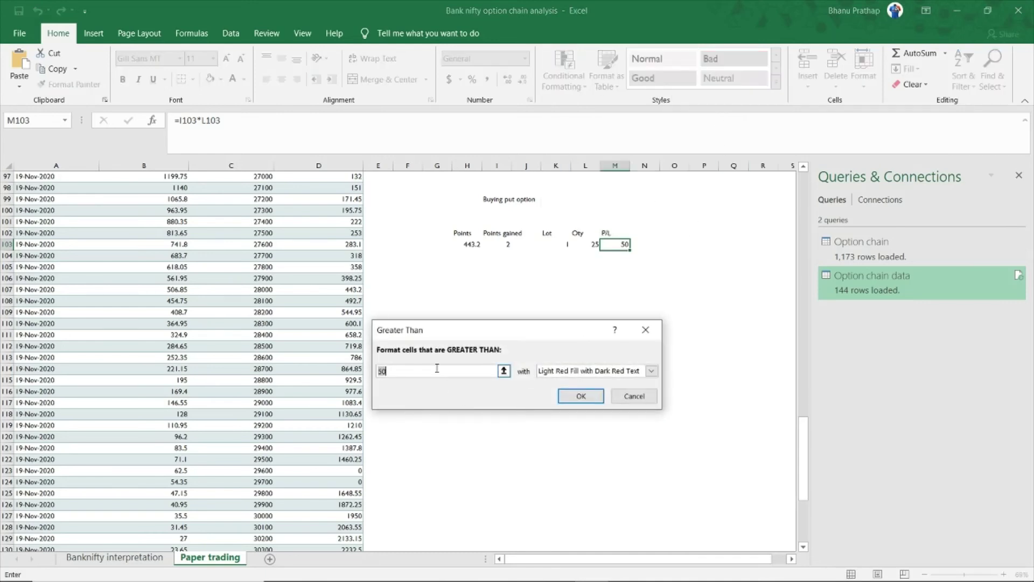
{"action": "type", "text": "0"}
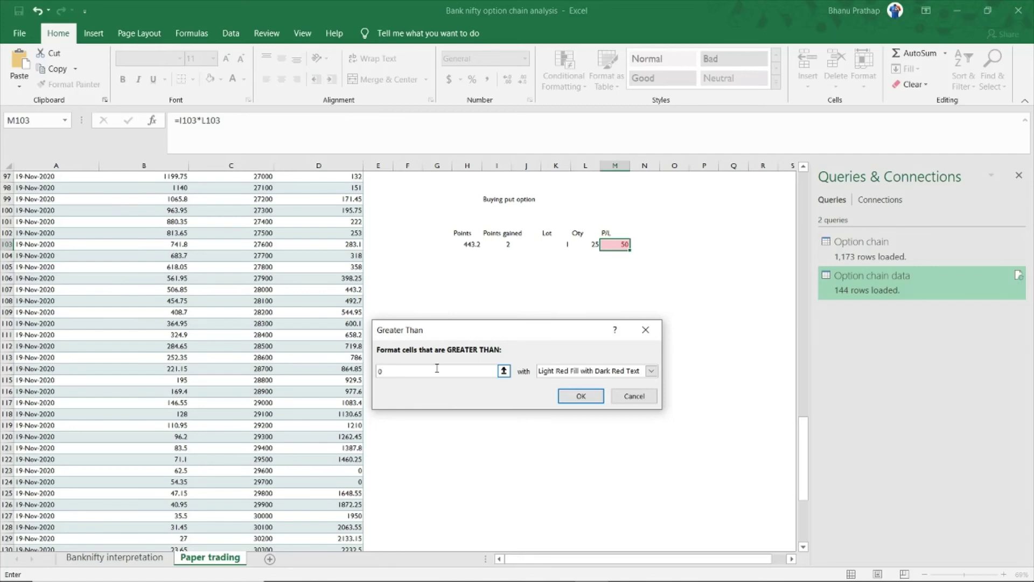
{"action": "left_click", "coordinate": [651, 371]}
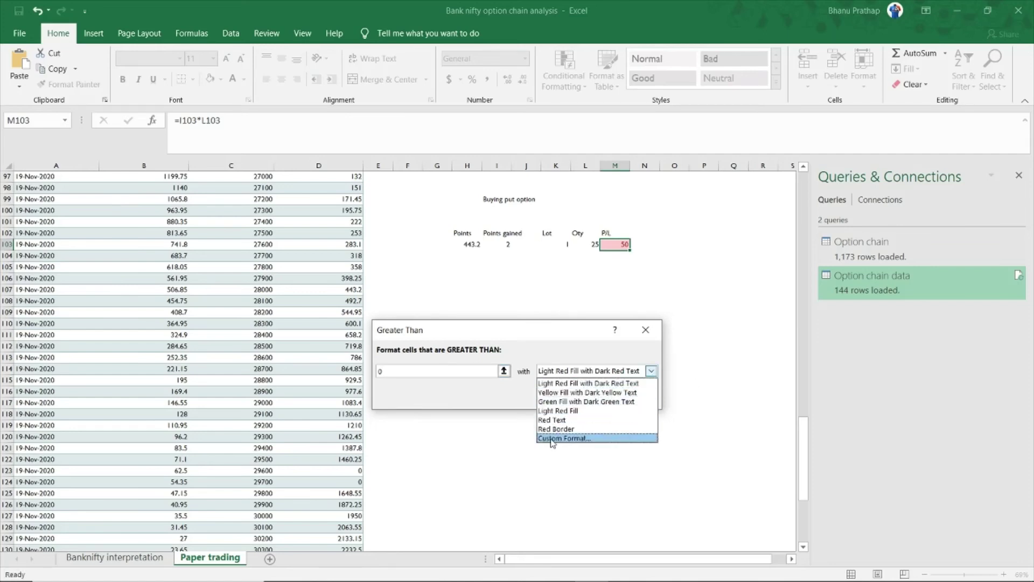
{"action": "left_click", "coordinate": [566, 402]}
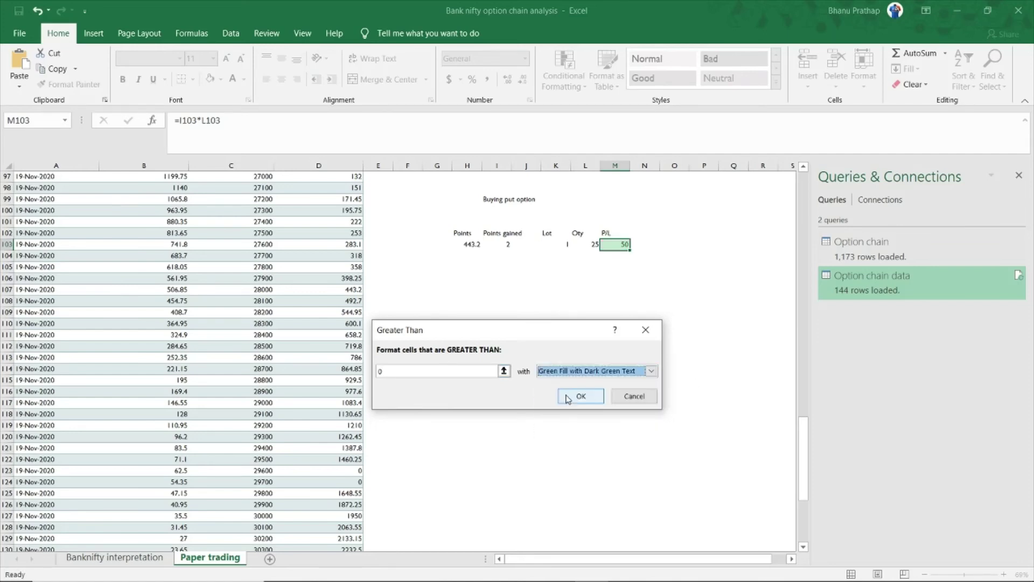
{"action": "left_click", "coordinate": [581, 395]}
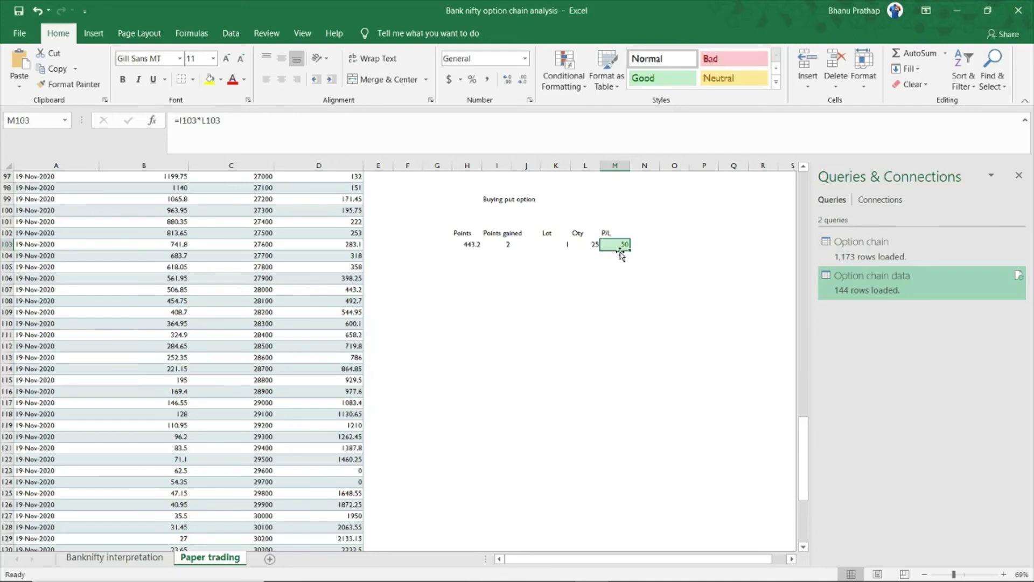
- Add a conditional formatting rule to M103 giving values less than 0 a Light Red Fill with Dark Red Text
{"action": "left_click", "coordinate": [547, 67]}
{"action": "mouse_move", "coordinate": [609, 109]}
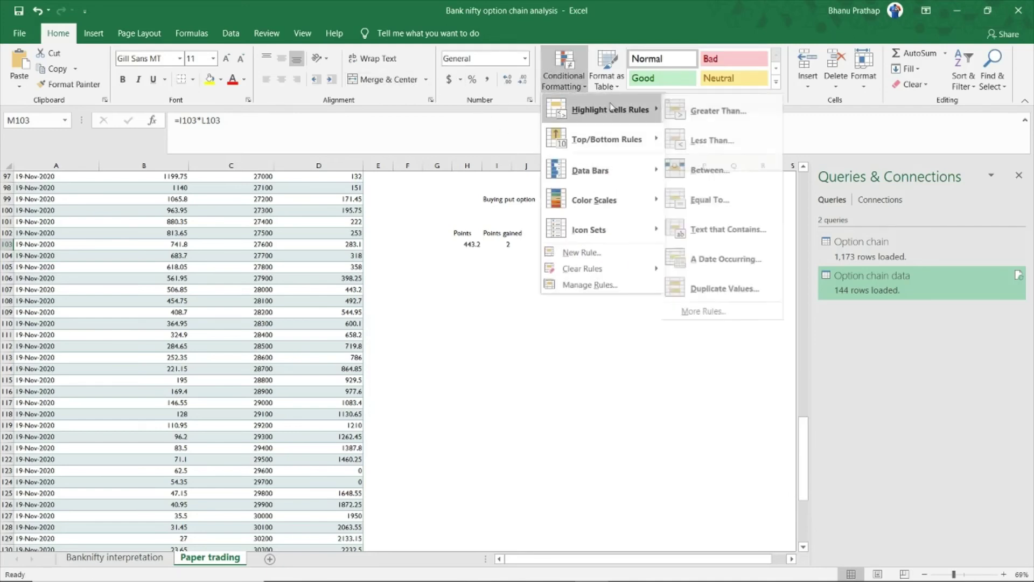
{"action": "left_click", "coordinate": [719, 142]}
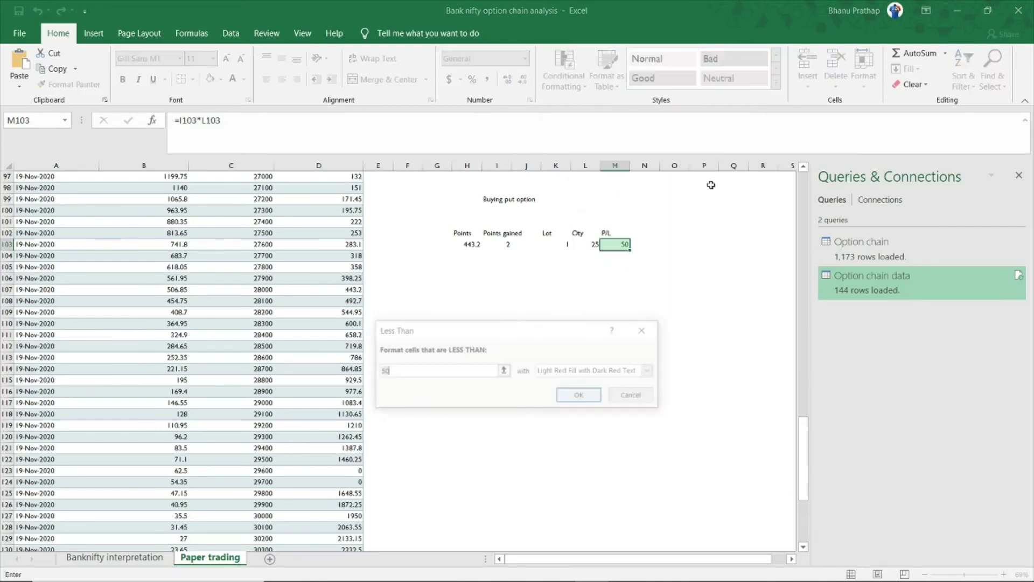
{"action": "type", "text": "0"}
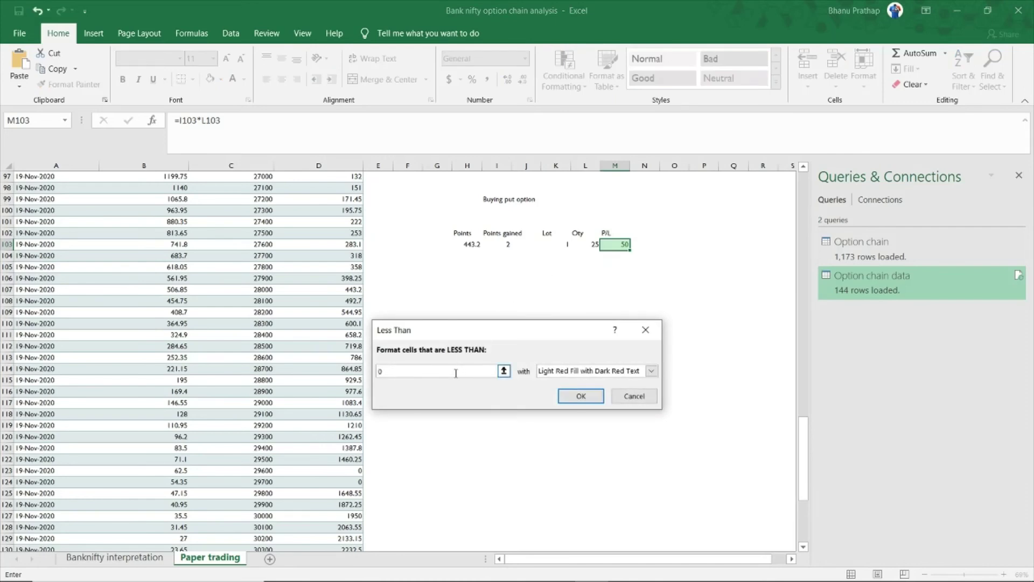
{"action": "left_click", "coordinate": [560, 370]}
{"action": "left_click", "coordinate": [560, 384]}
{"action": "left_click", "coordinate": [574, 396]}
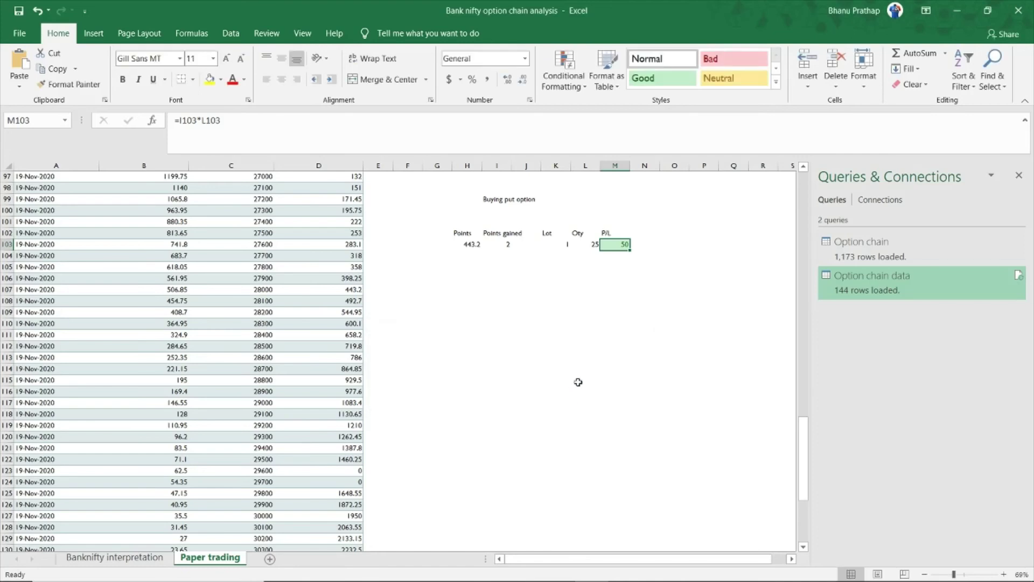
{"action": "left_click", "coordinate": [603, 266]}
{"action": "left_click", "coordinate": [605, 247]}
{"action": "left_click_drag", "start_coordinate": [423, 189], "coordinate": [713, 268]}
{"action": "left_click", "coordinate": [586, 301]}
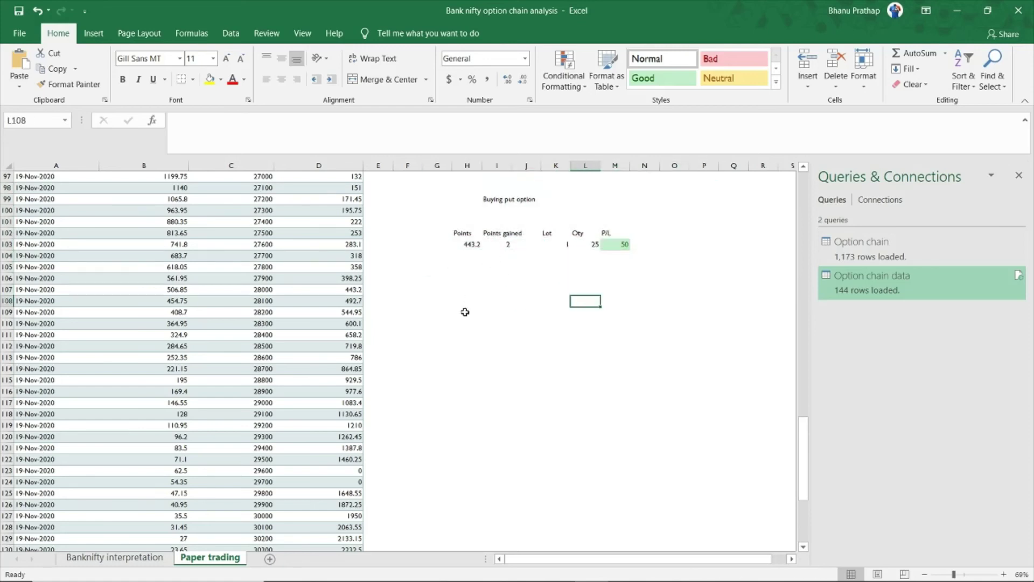
{"action": "left_click_drag", "start_coordinate": [428, 197], "coordinate": [688, 272]}
{"action": "left_click", "coordinate": [585, 302]}
{"action": "left_click", "coordinate": [617, 245]}
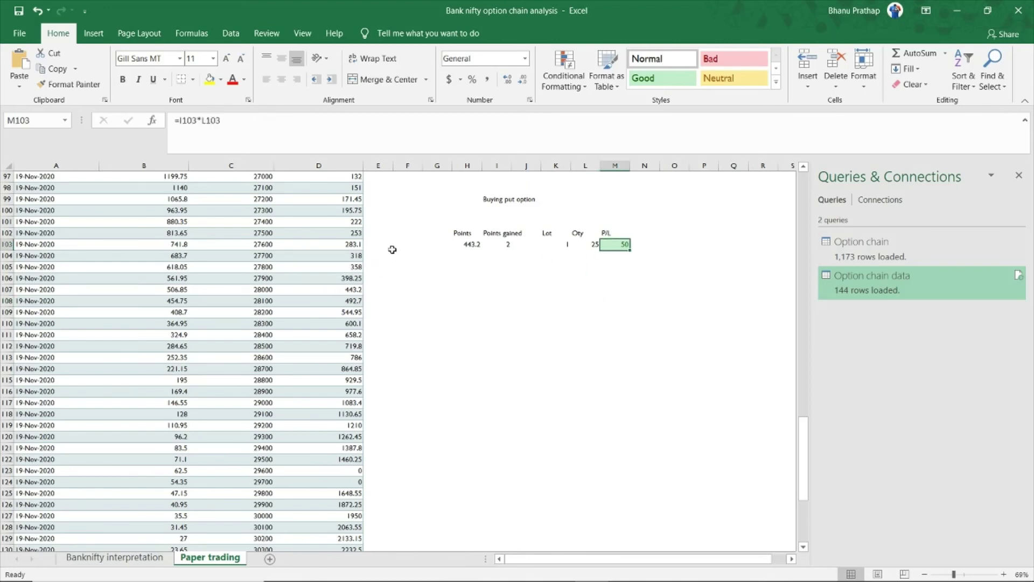
- Change the lot in K103 to 5 so the quantity and P/L recalculate
{"action": "left_click", "coordinate": [569, 245]}
{"action": "type", "text": "1"}
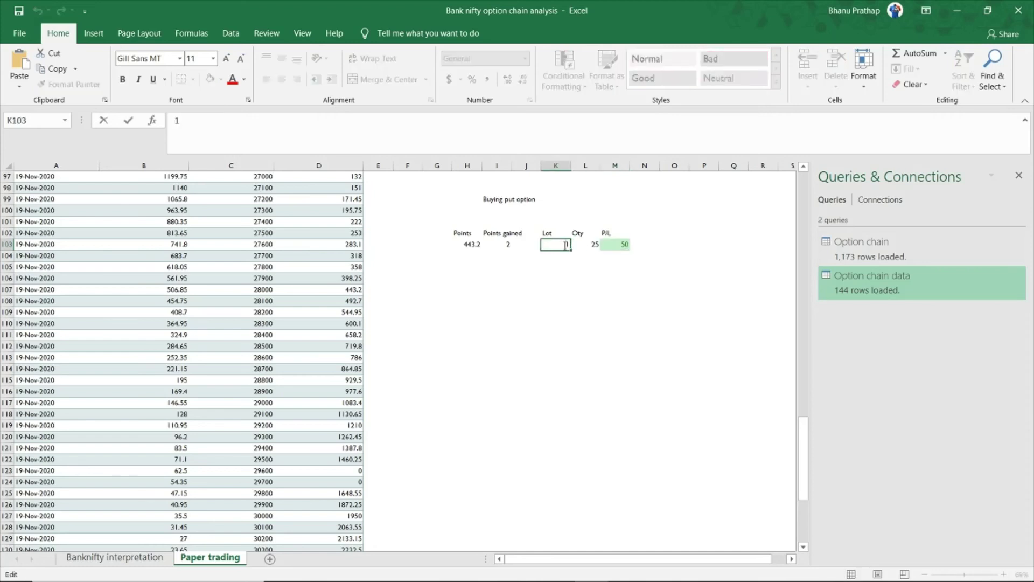
{"action": "type", "text": "5"}
{"action": "key", "text": "Return"}
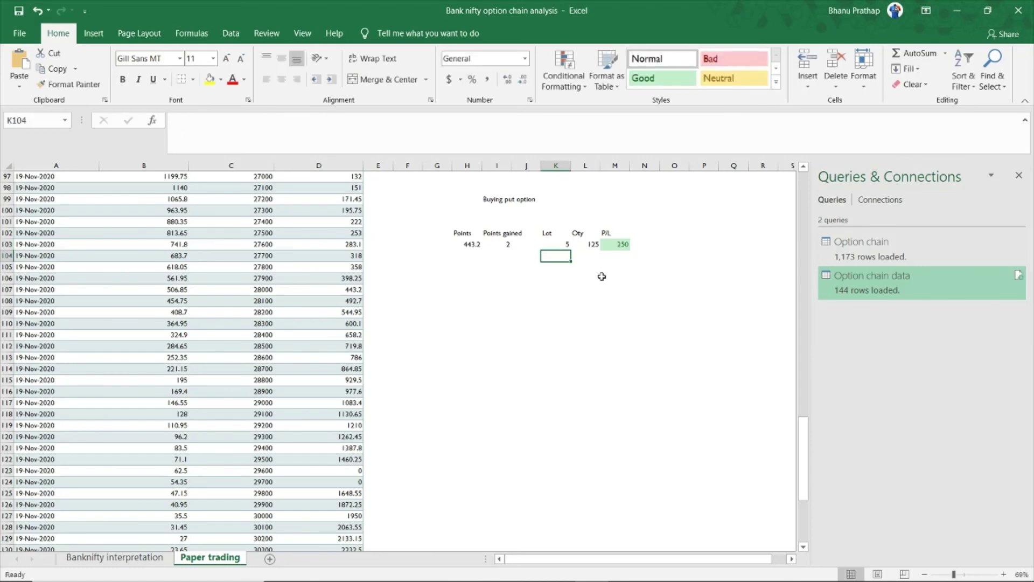
{"action": "left_click", "coordinate": [615, 248]}
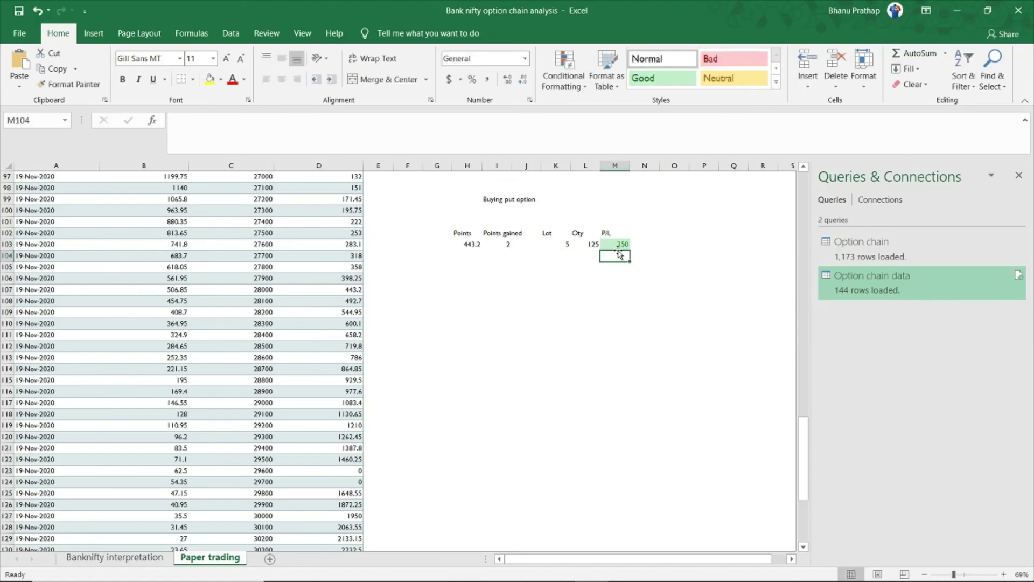
- Refresh the Option chain data query again and check the put option's points gained and P/L in row 103
{"action": "right_click", "coordinate": [839, 291]}
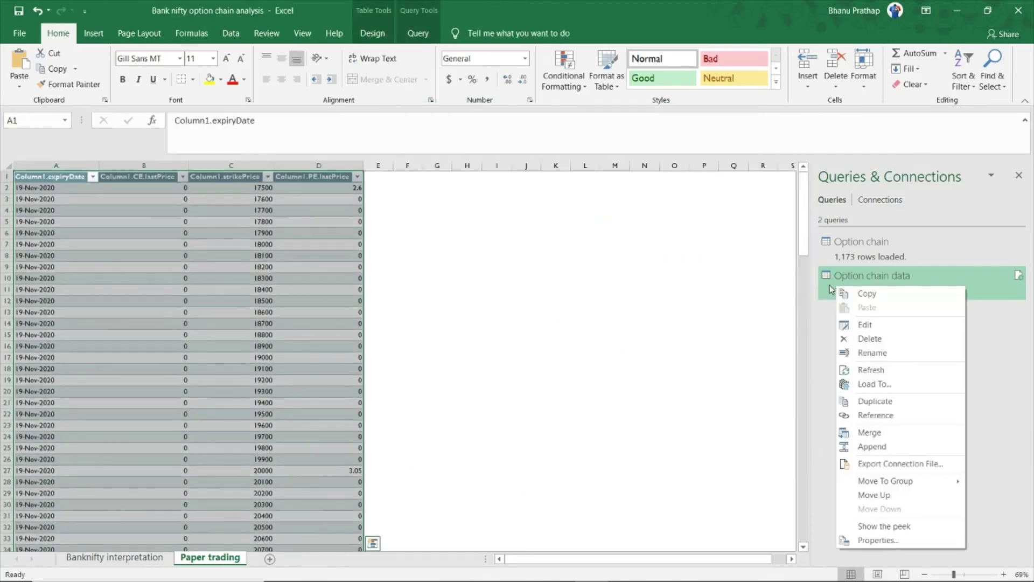
{"action": "left_click", "coordinate": [870, 371]}
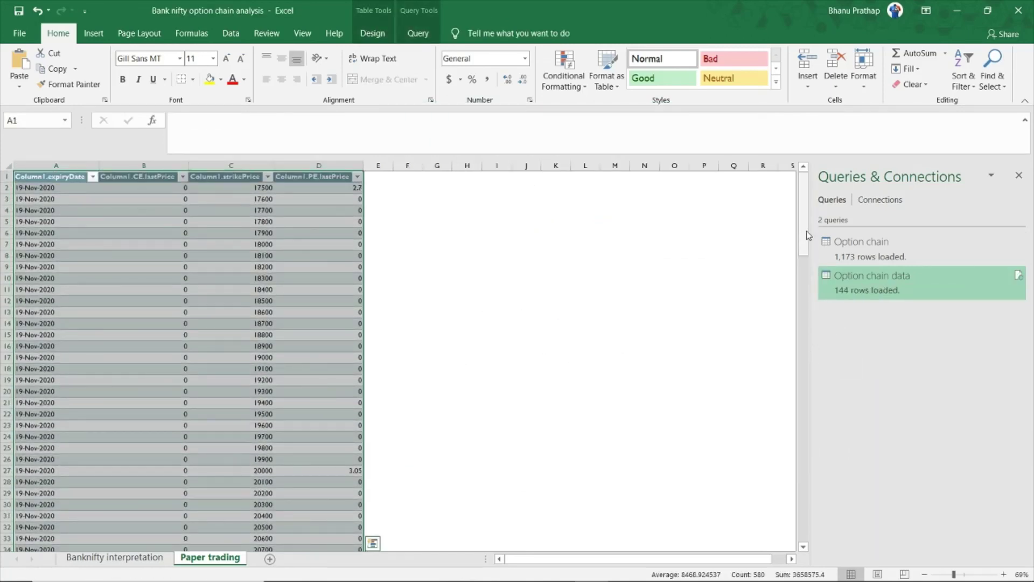
{"action": "left_click_drag", "start_coordinate": [804, 235], "coordinate": [804, 464]}
{"action": "left_click", "coordinate": [502, 313]}
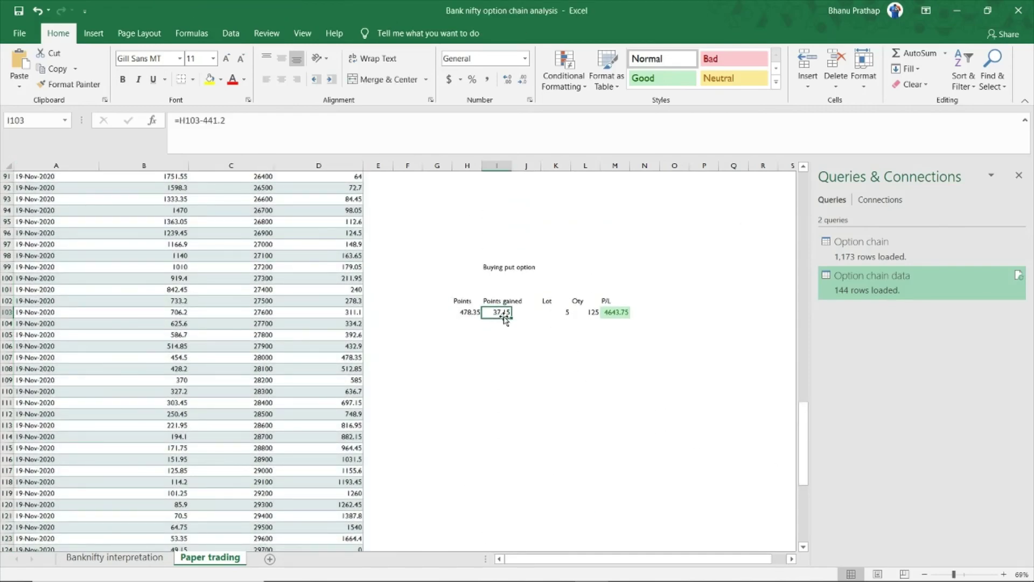
{"action": "left_click", "coordinate": [613, 314]}
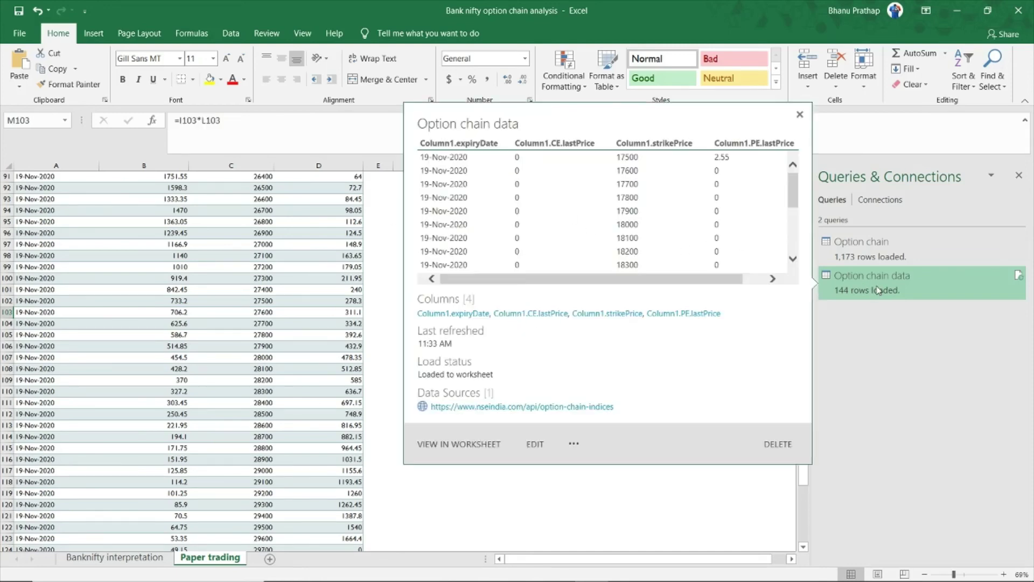
{"action": "left_click", "coordinate": [230, 33]}
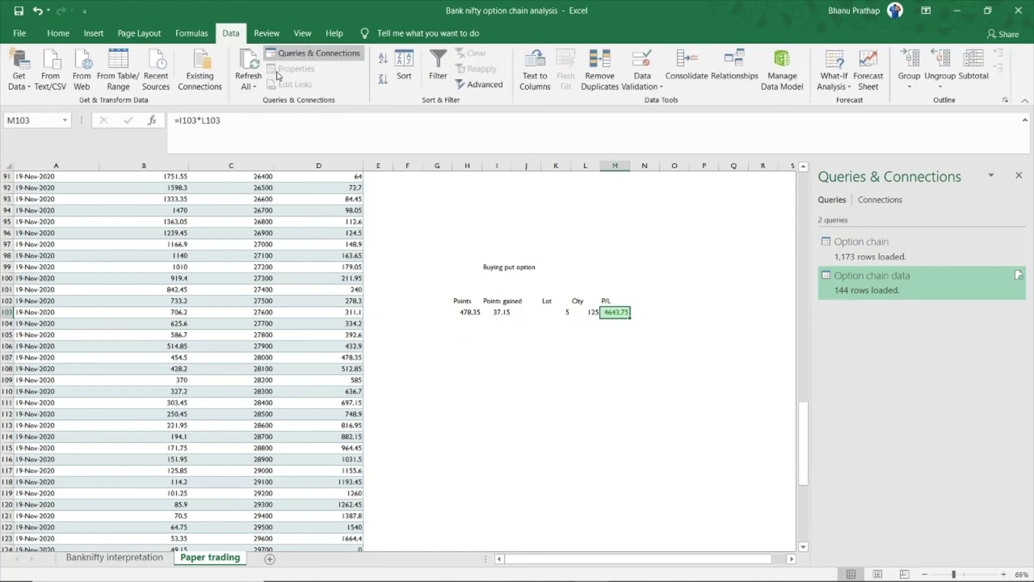
{"action": "right_click", "coordinate": [311, 54]}
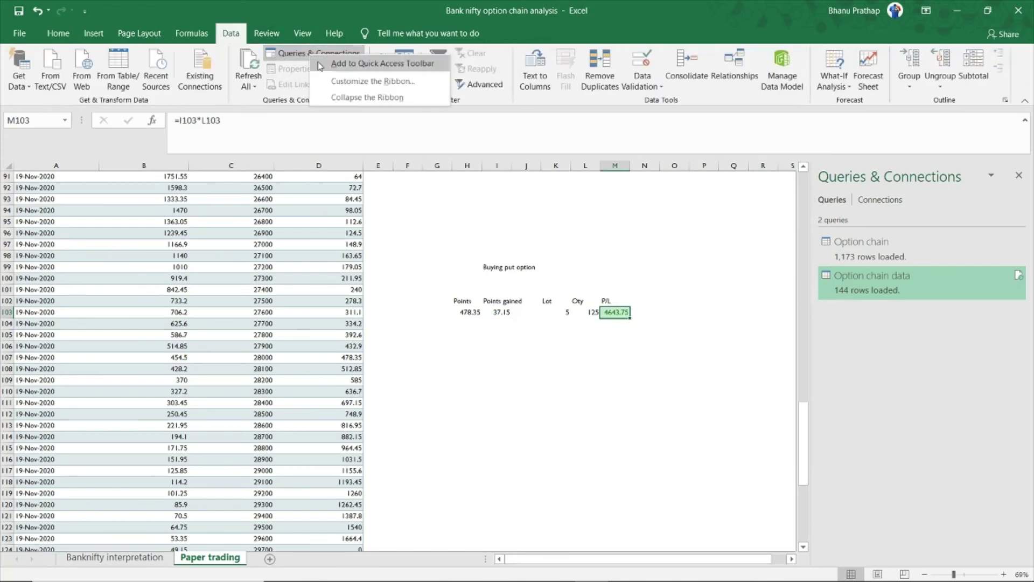
{"action": "left_click", "coordinate": [257, 86]}
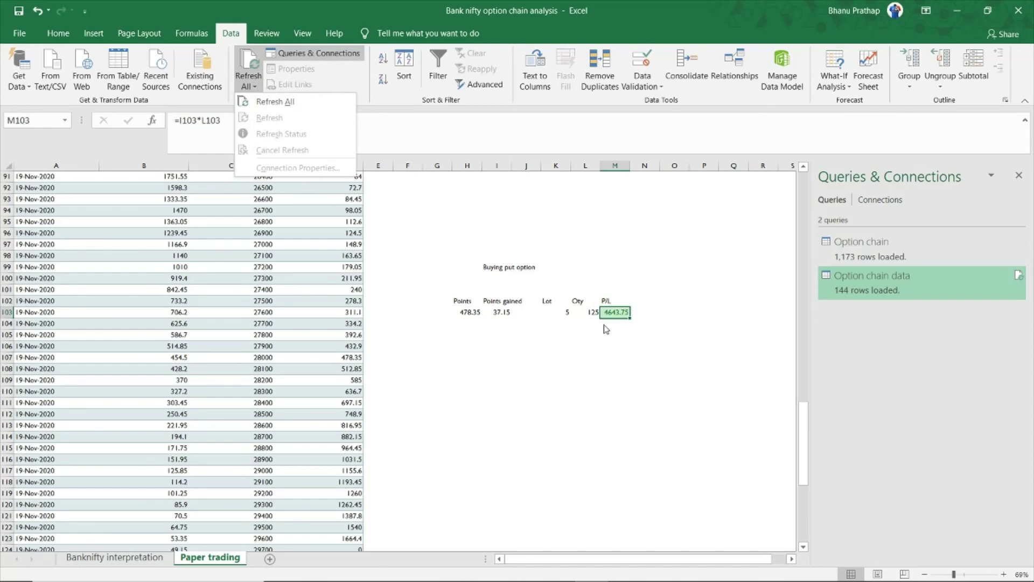
- Set the Option chain data query to refresh automatically every 1 minute in its query properties
{"action": "right_click", "coordinate": [850, 276]}
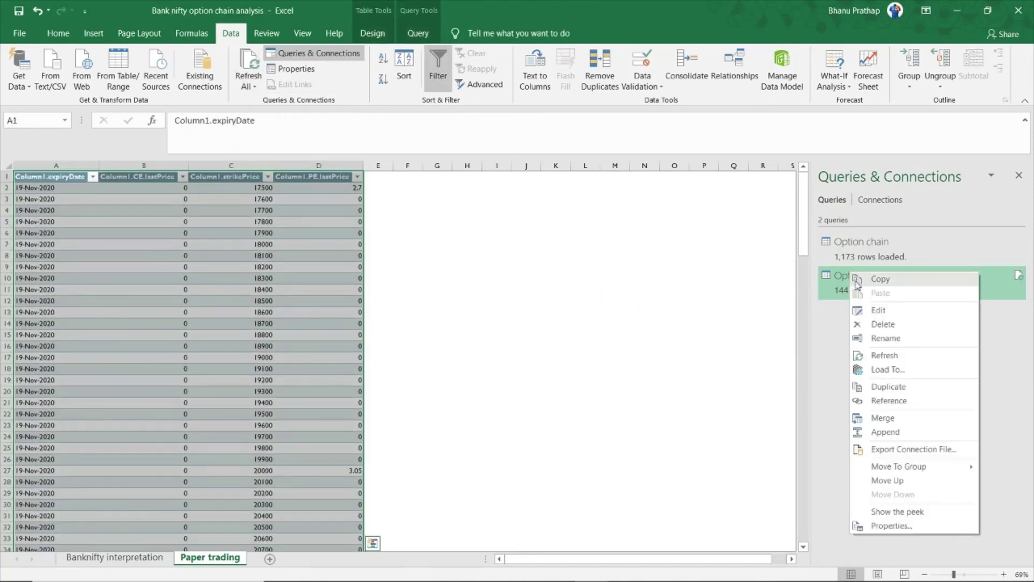
{"action": "left_click", "coordinate": [914, 525]}
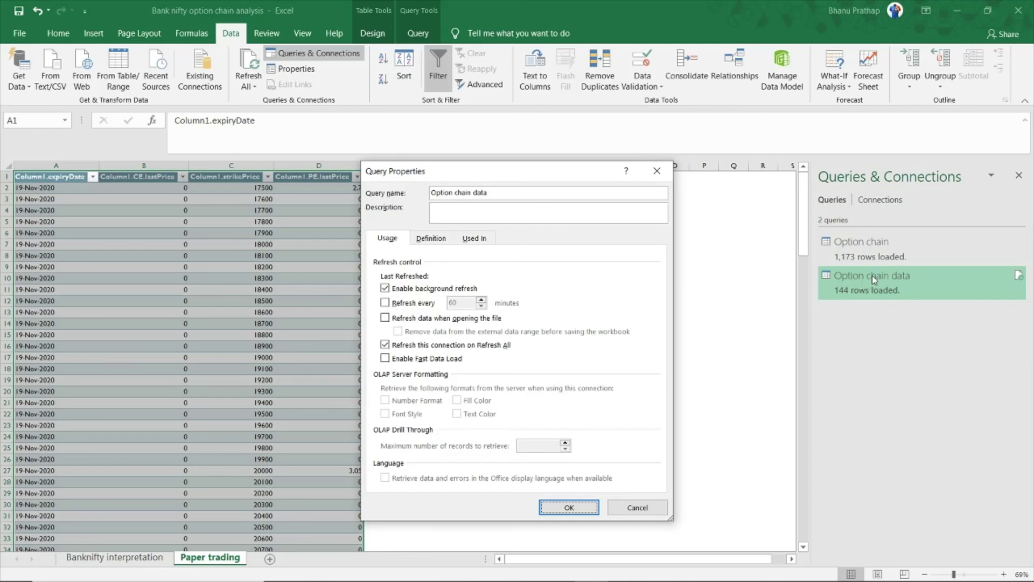
{"action": "left_click", "coordinate": [385, 304]}
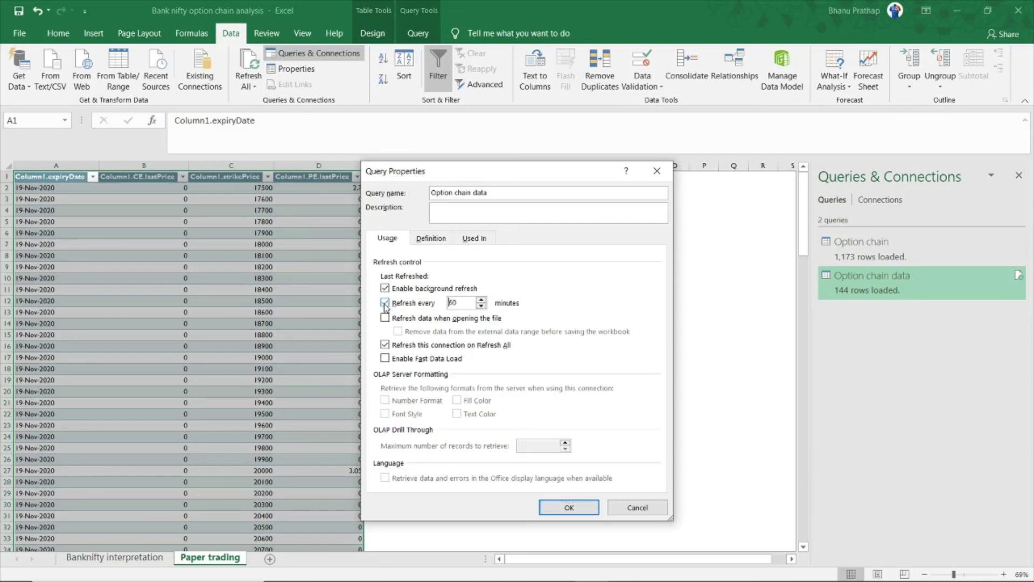
{"action": "double_click", "coordinate": [451, 305]}
{"action": "type", "text": "1"}
{"action": "left_click", "coordinate": [569, 507]}
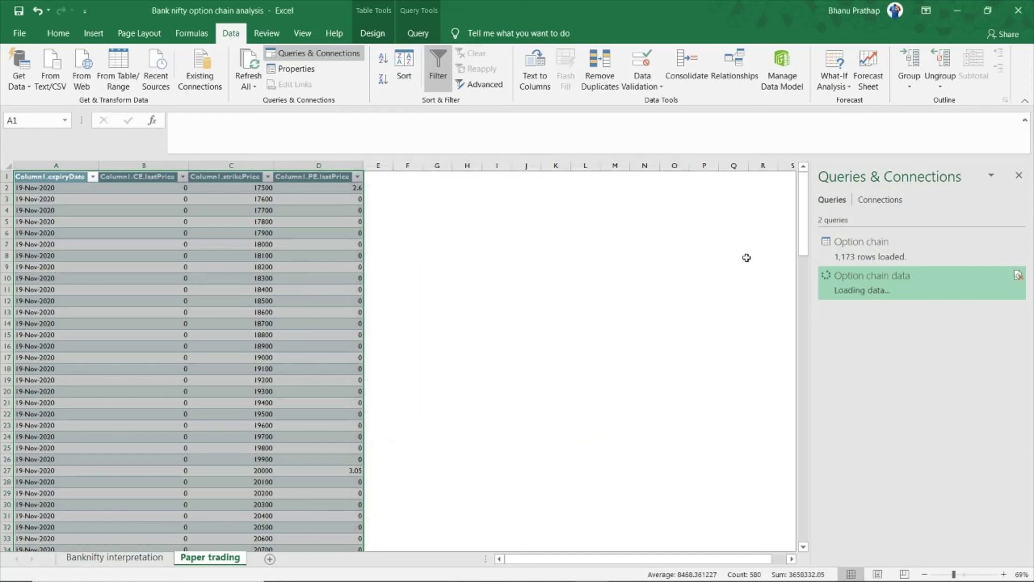
- Examine the Buying put option block around row 103 to see how its points and P/L follow the automatic refresh
{"action": "left_click_drag", "start_coordinate": [804, 212], "coordinate": [803, 419]}
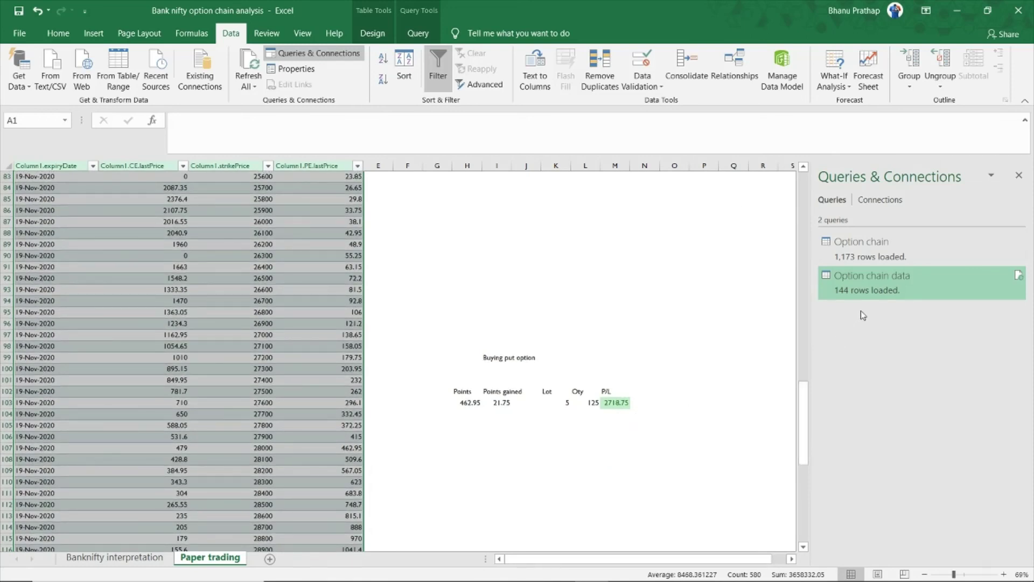
{"action": "left_click_drag", "start_coordinate": [803, 423], "coordinate": [803, 443]}
{"action": "left_click_drag", "start_coordinate": [420, 245], "coordinate": [689, 362]}
{"action": "left_click", "coordinate": [405, 245]}
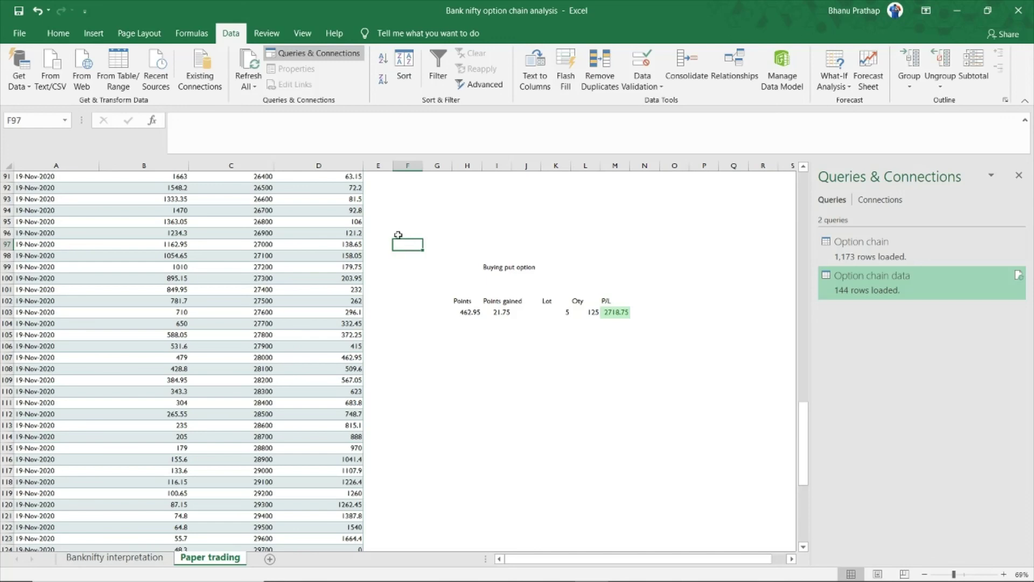
{"action": "left_click_drag", "start_coordinate": [409, 242], "coordinate": [657, 350]}
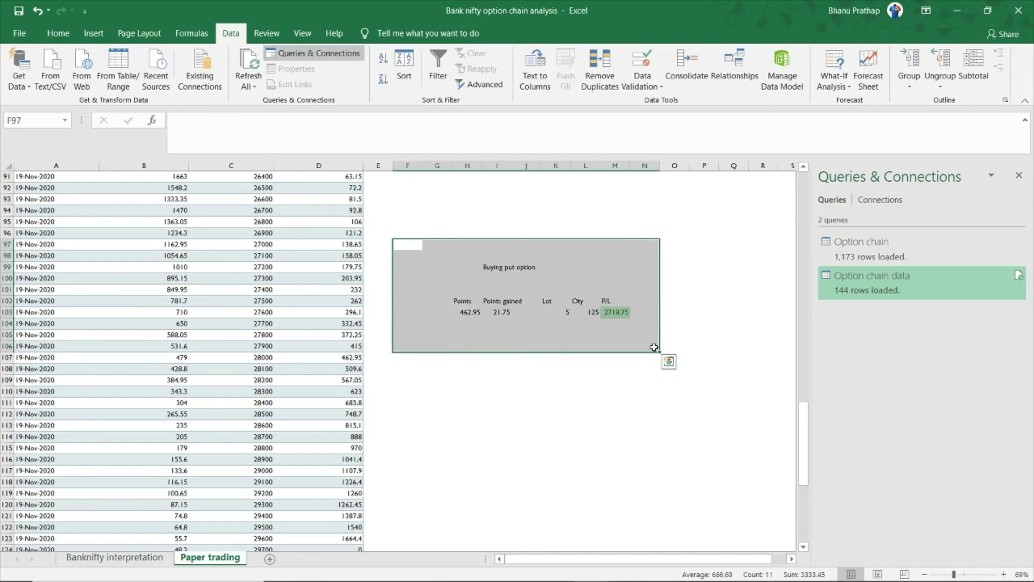
{"action": "left_click", "coordinate": [633, 370]}
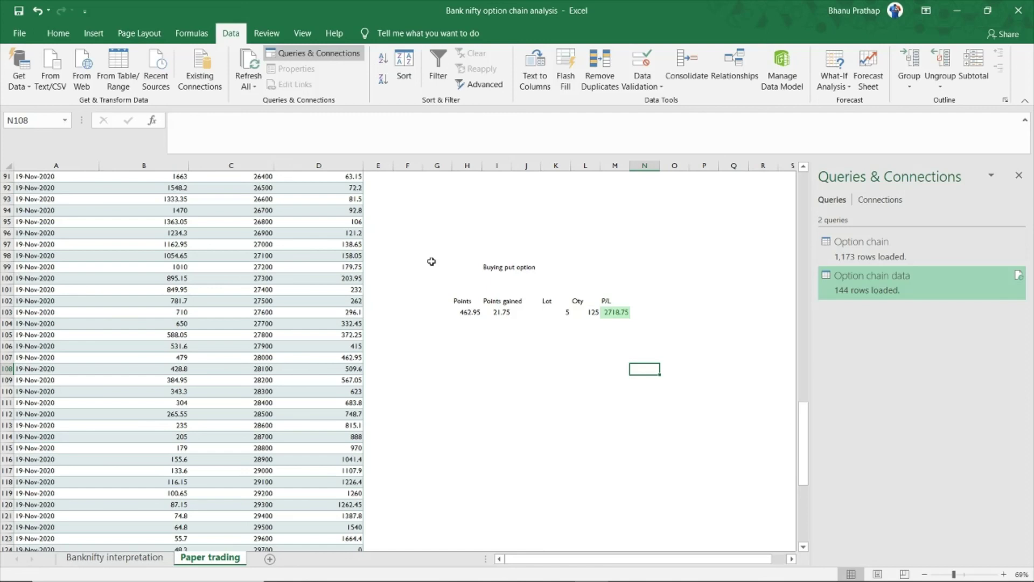
{"action": "left_click_drag", "start_coordinate": [432, 259], "coordinate": [684, 356]}
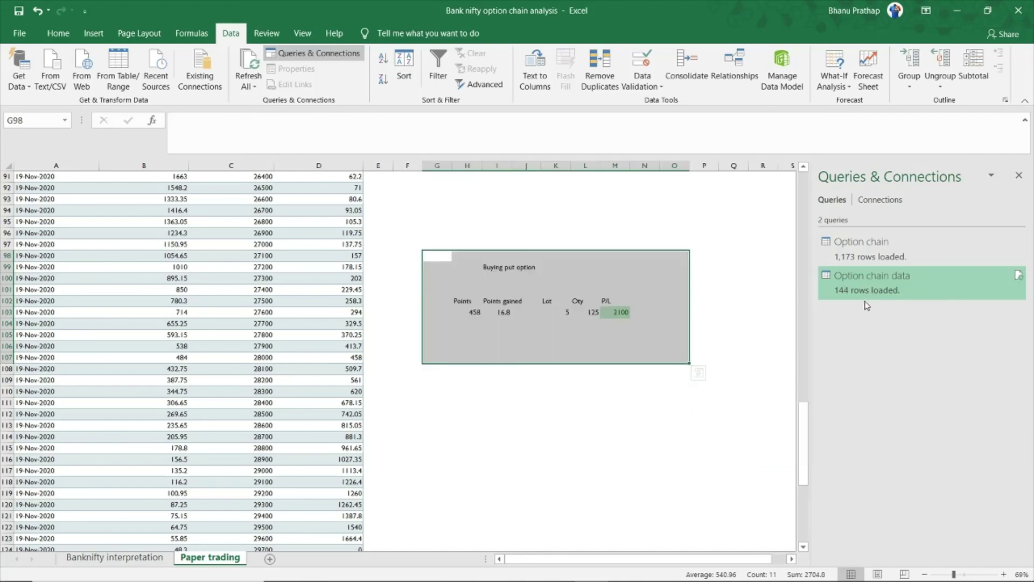
{"action": "left_click", "coordinate": [620, 311]}
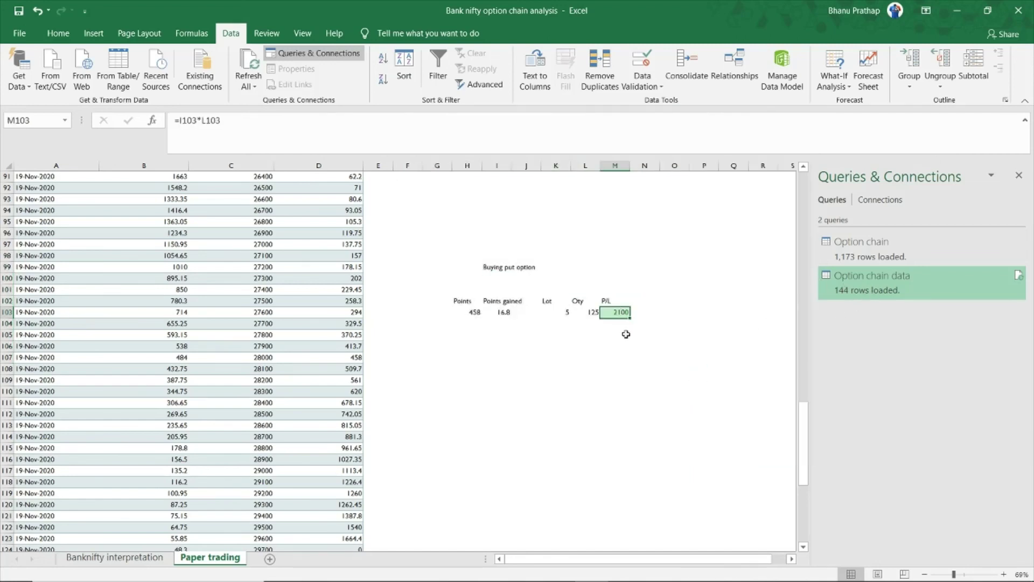